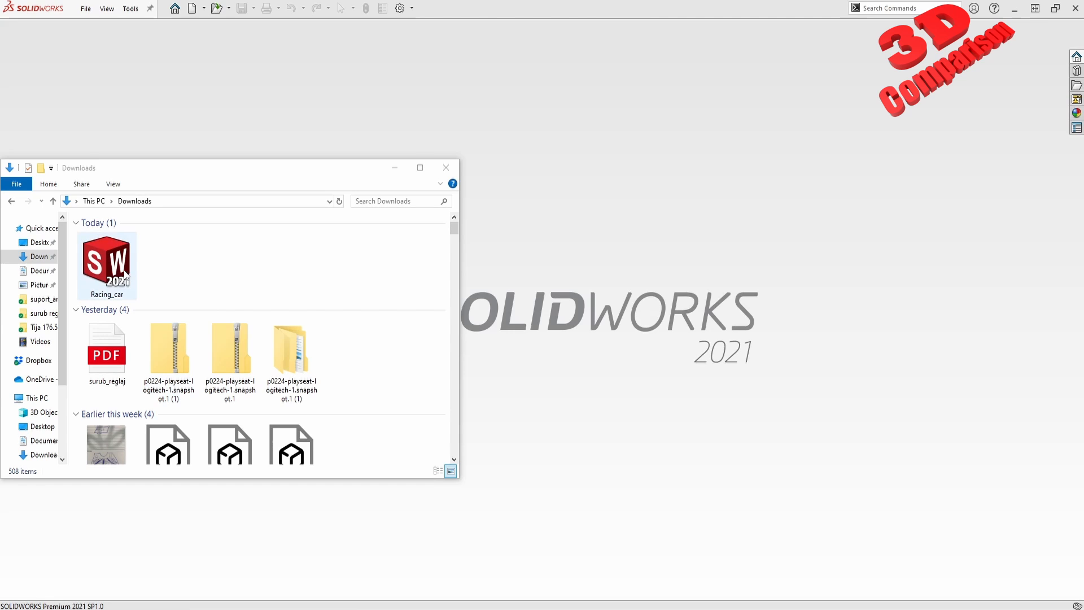
# Open the Racing_car assembly file in SOLIDWORKS, accepting the import of free curves and points.
pyautogui.moveTo(111, 253); pyautogui.dragTo(554, 276)
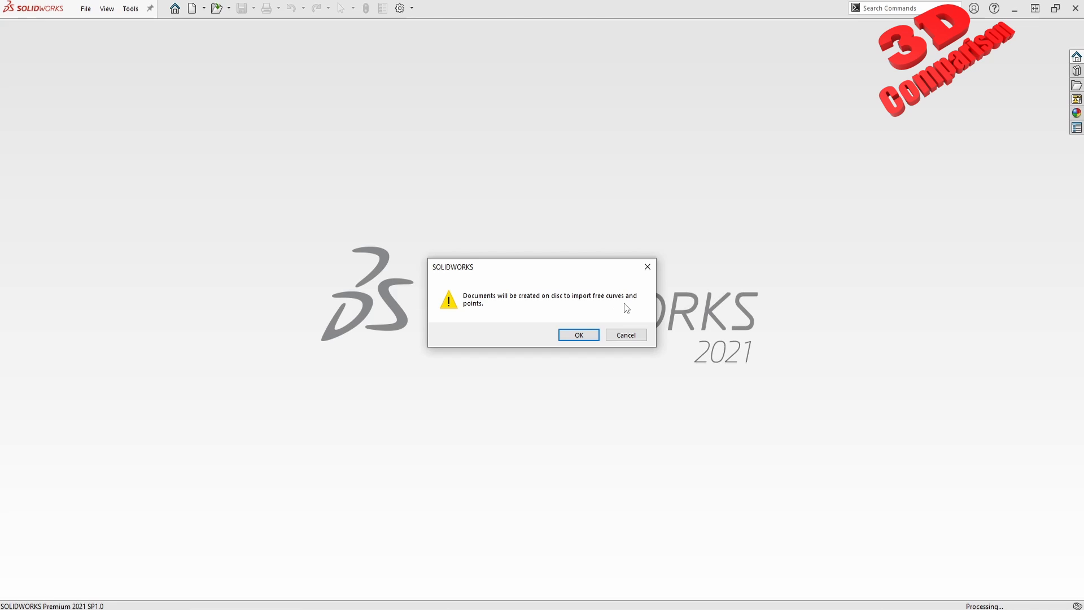
pyautogui.click(597, 333)
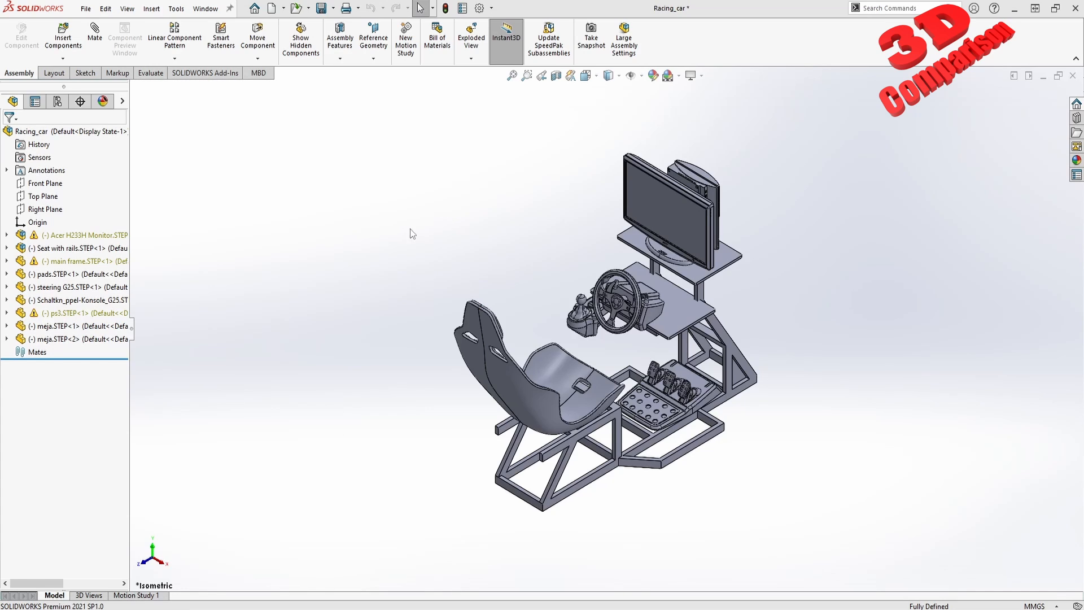
# Inspect the racing car assembly by rotating it and switching between the Right and Left standard views.
pyautogui.moveTo(215, 486); pyautogui.dragTo(133, 570)
pyautogui.moveTo(463, 451); pyautogui.dragTo(504, 323, button='middle')
pyautogui.click(597, 77)
pyautogui.click(598, 81)
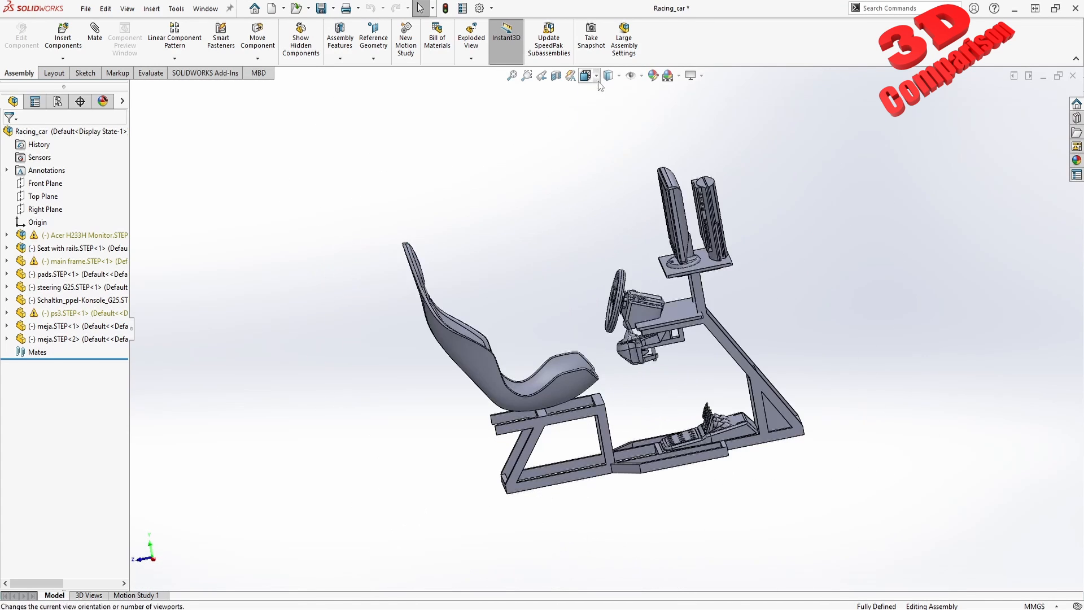
pyautogui.click(598, 76)
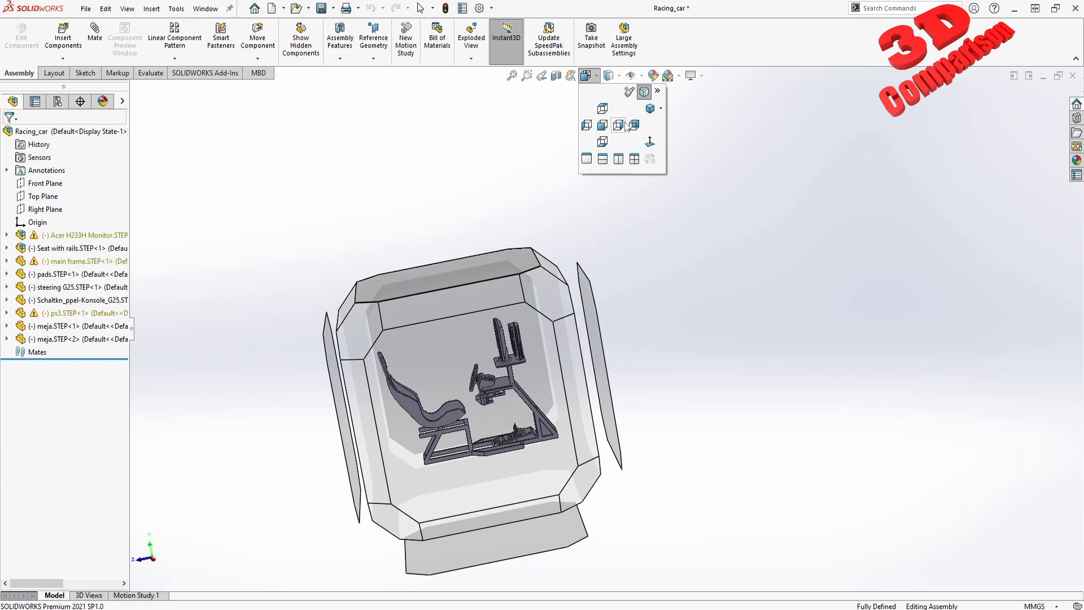
pyautogui.click(618, 126)
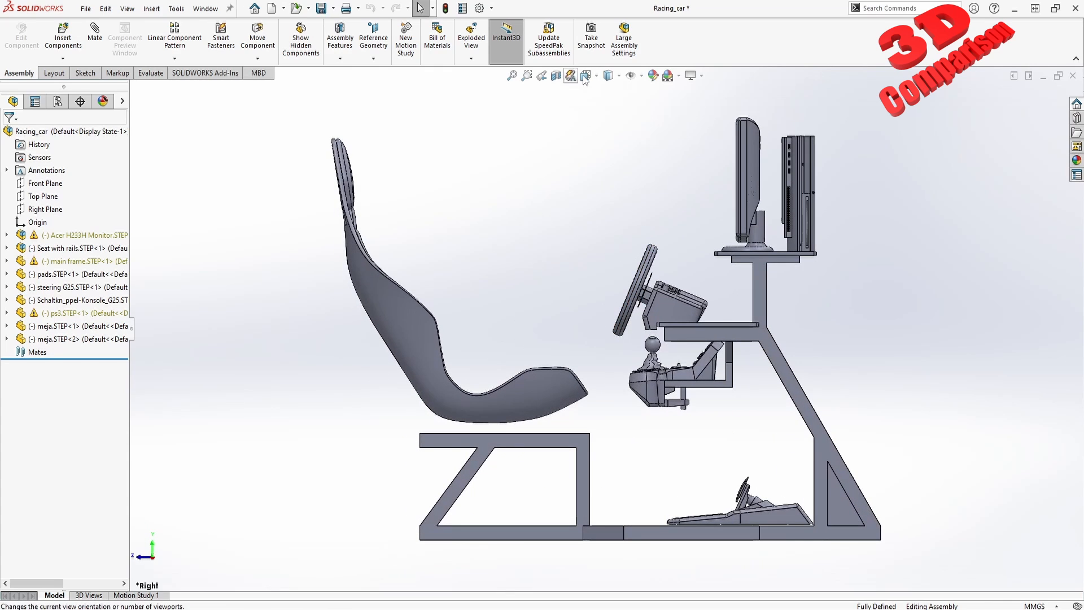
pyautogui.click(597, 77)
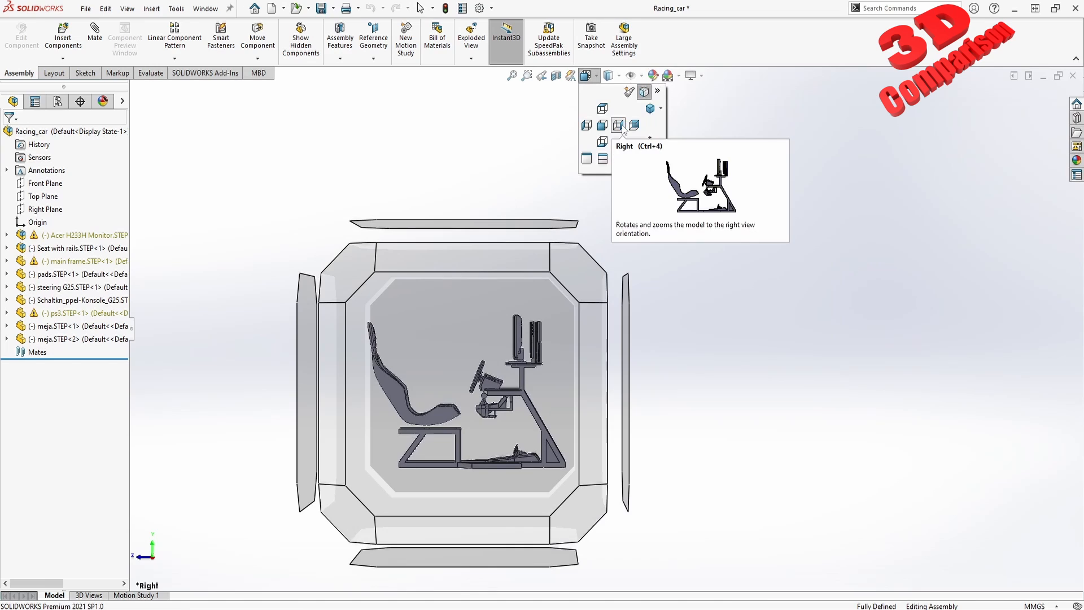
pyautogui.click(586, 125)
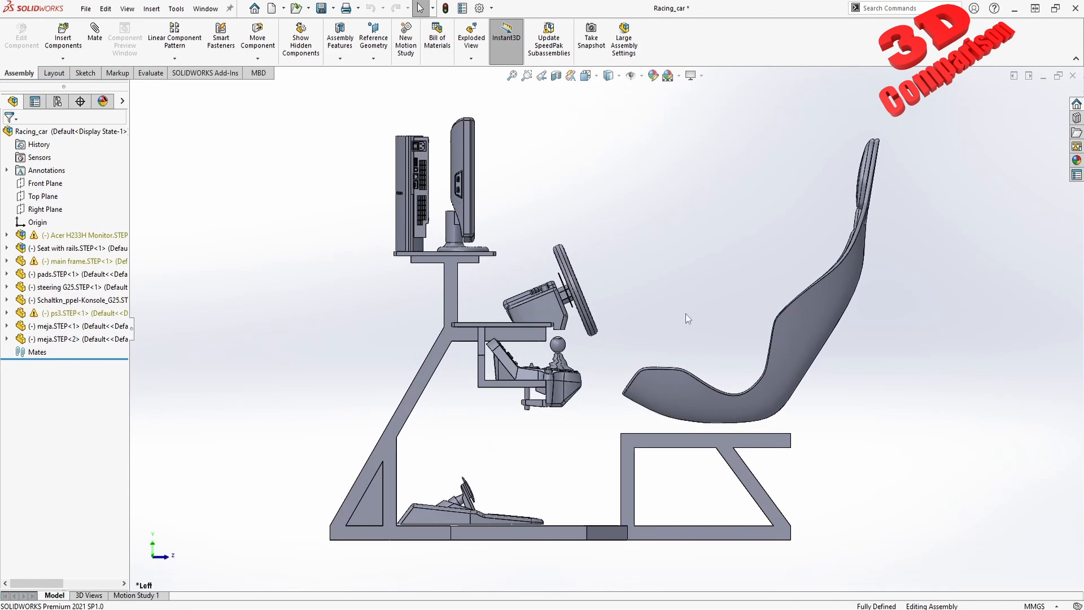
pyautogui.moveTo(671, 312); pyautogui.dragTo(571, 353, button='middle')
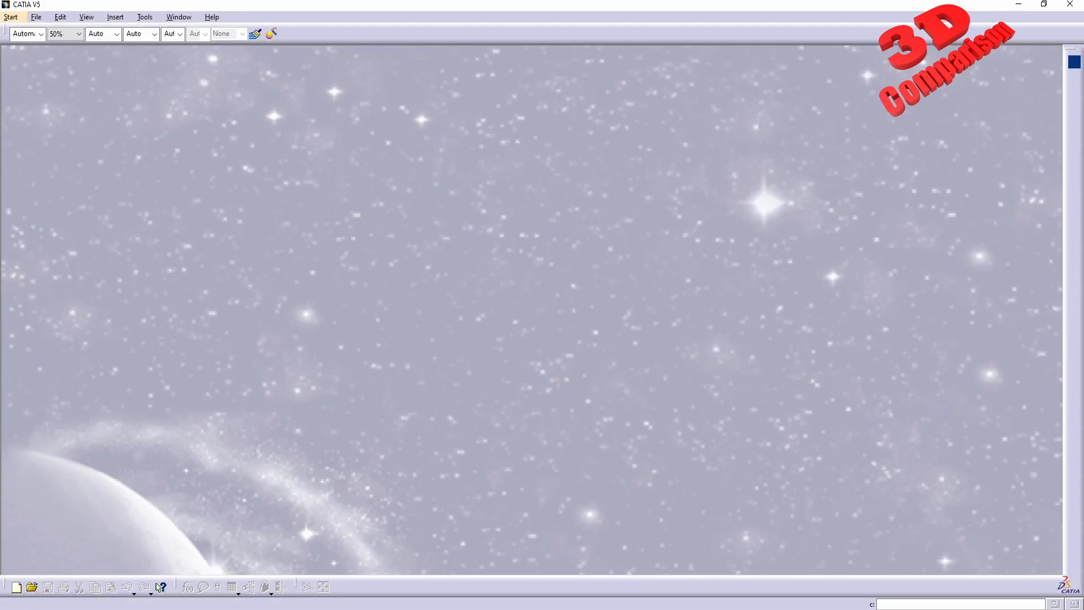
# Switch to CATIA V5 and open the Racing_car STEP file there, closing the transfer report.
pyautogui.hotkey('alt', 'Tab')
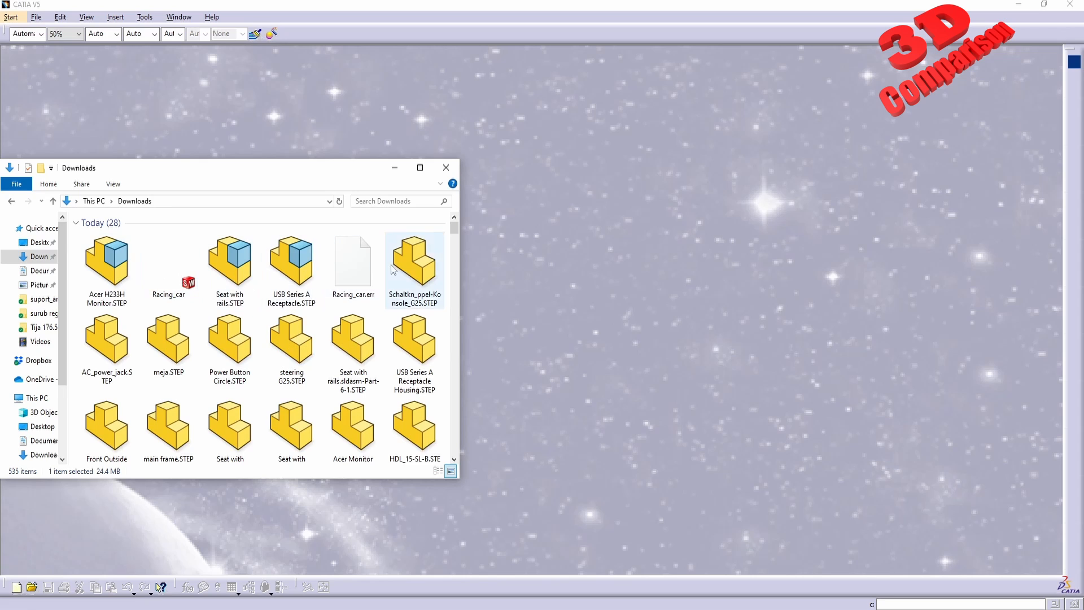
pyautogui.scroll(-5, 372, 283)
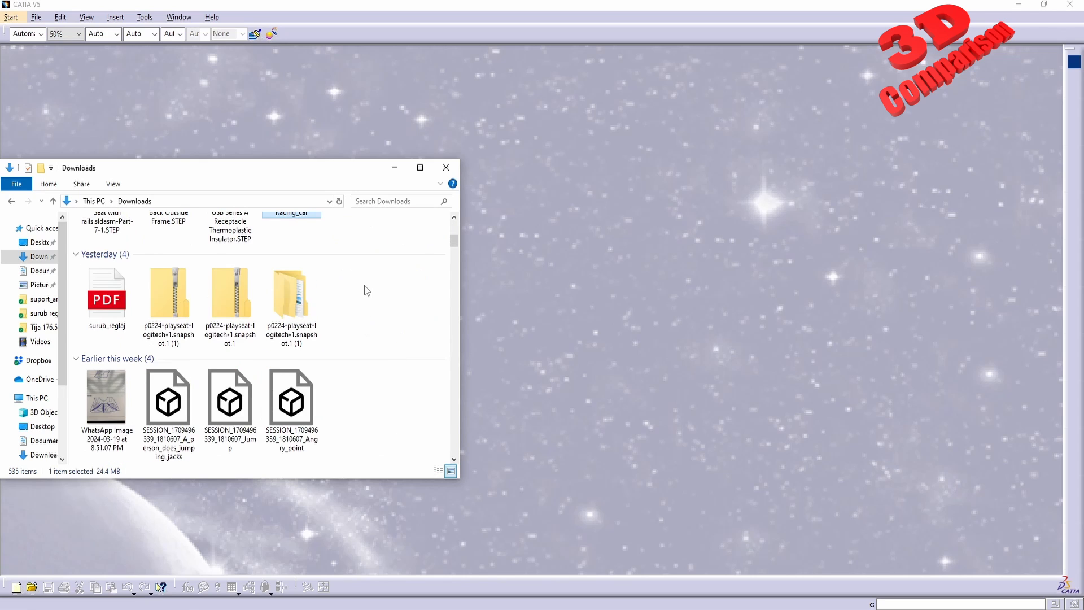
pyautogui.scroll(2, 361, 292)
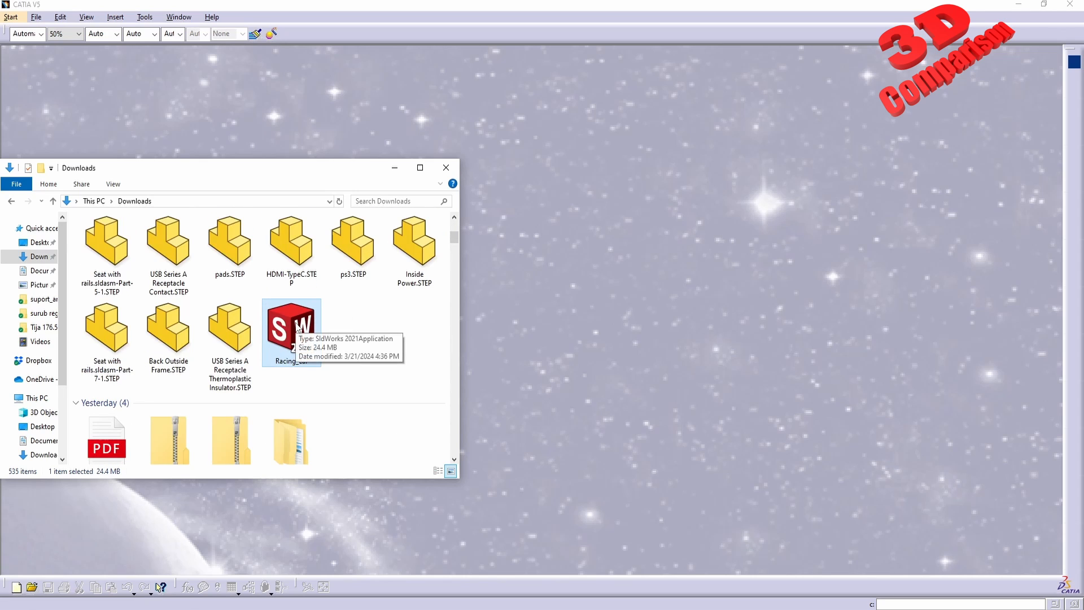
pyautogui.moveTo(311, 320); pyautogui.dragTo(626, 323)
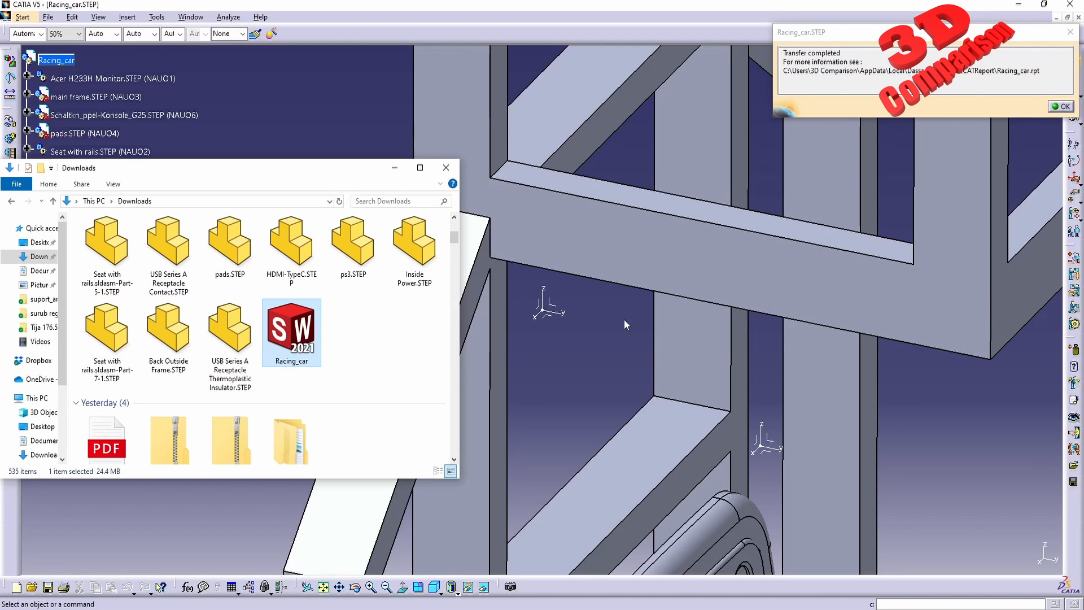
pyautogui.click(590, 337)
pyautogui.click(1061, 107)
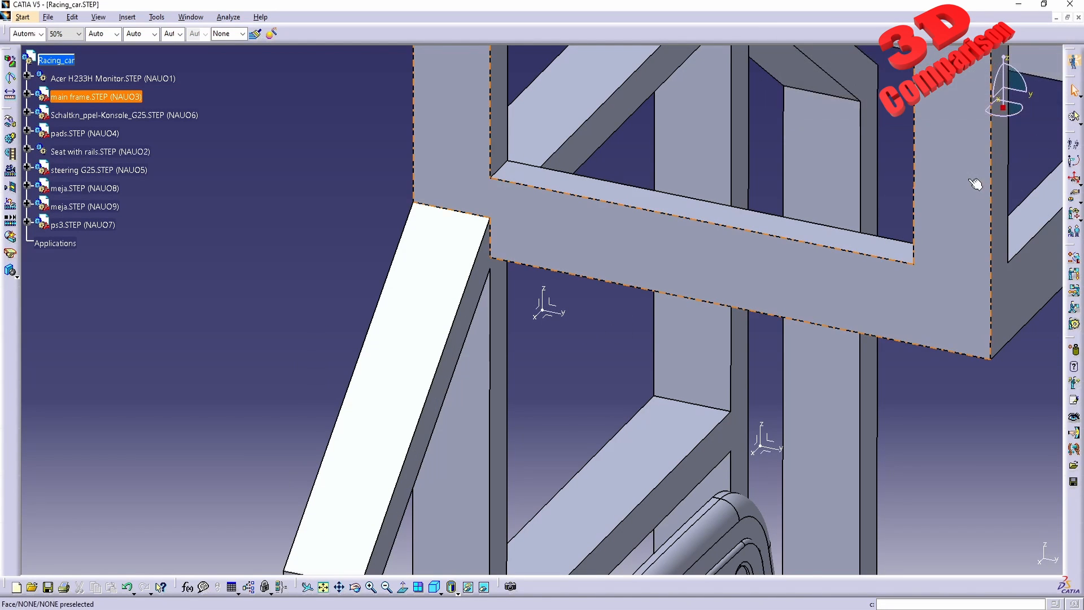
# Inspect the imported assembly by rotating it and applying a standard view orientation.
pyautogui.moveTo(974, 183); pyautogui.dragTo(580, 319, button='middle')
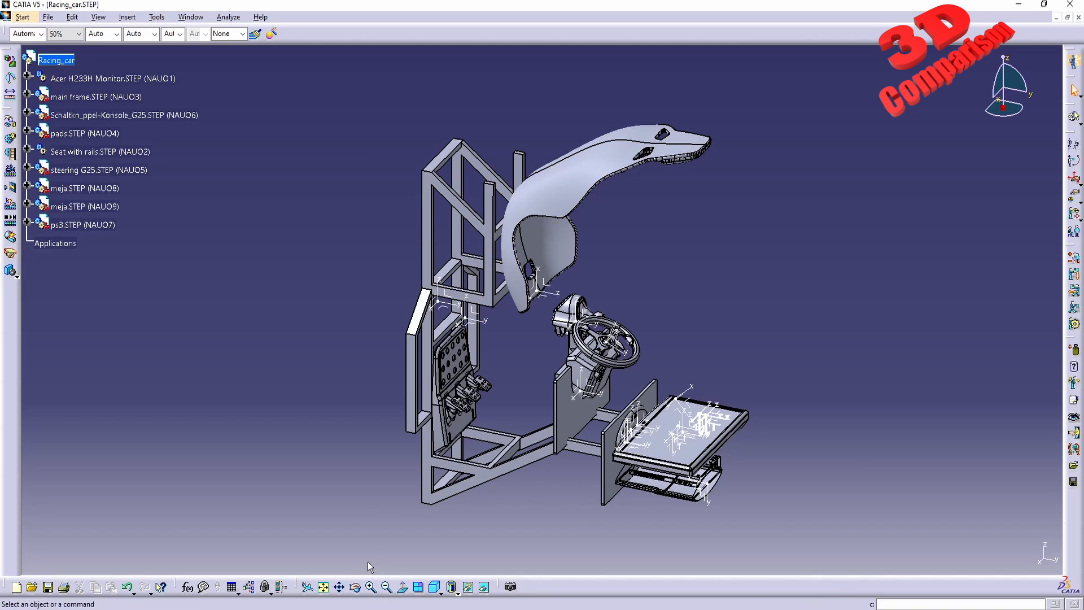
pyautogui.click(438, 589)
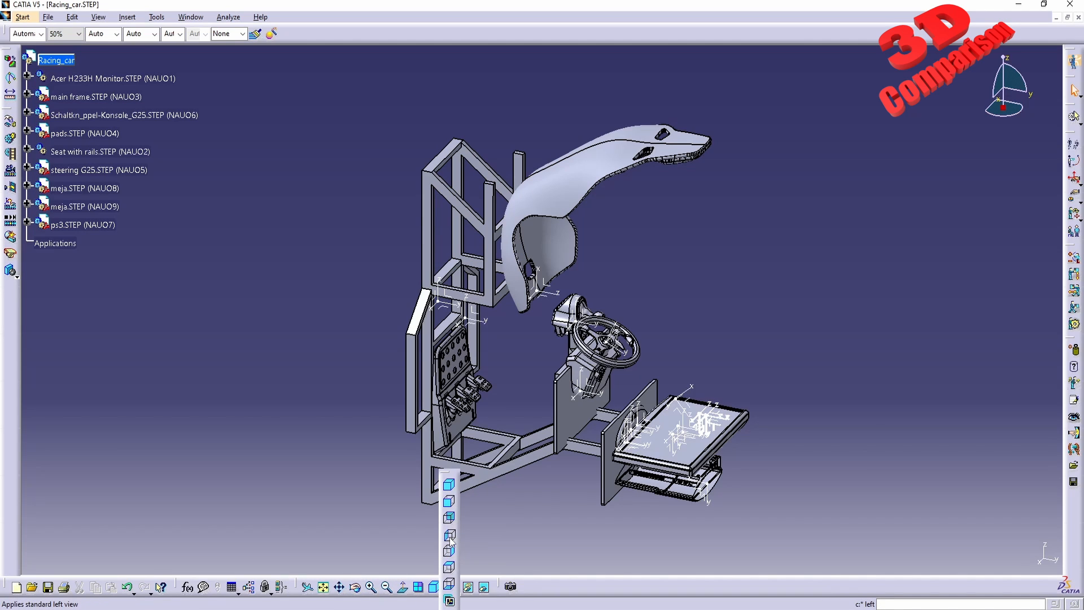
pyautogui.click(450, 535)
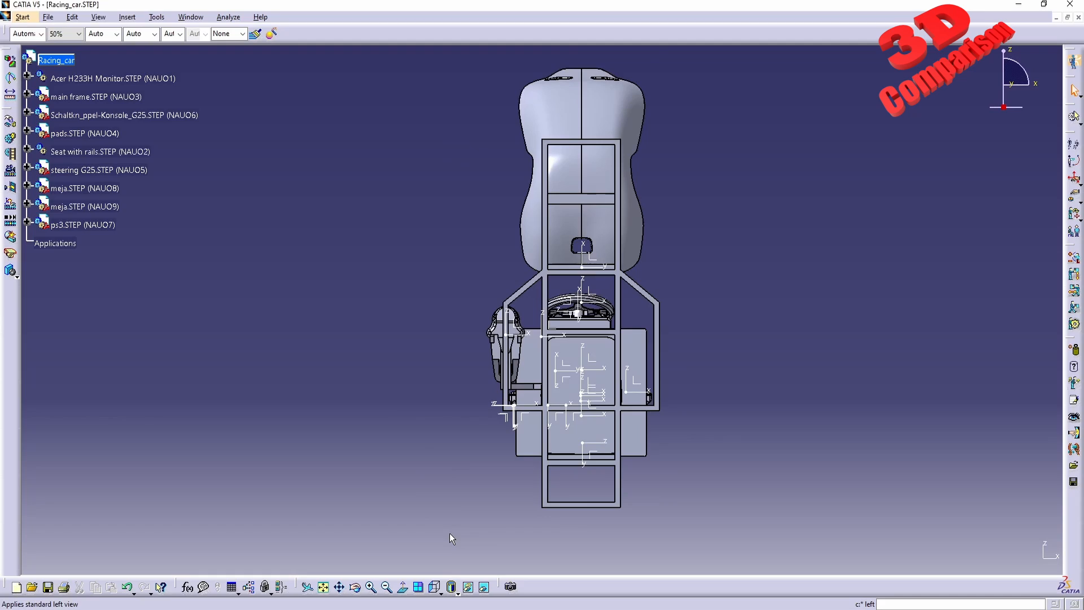
pyautogui.moveTo(777, 213); pyautogui.dragTo(528, 337, button='middle')
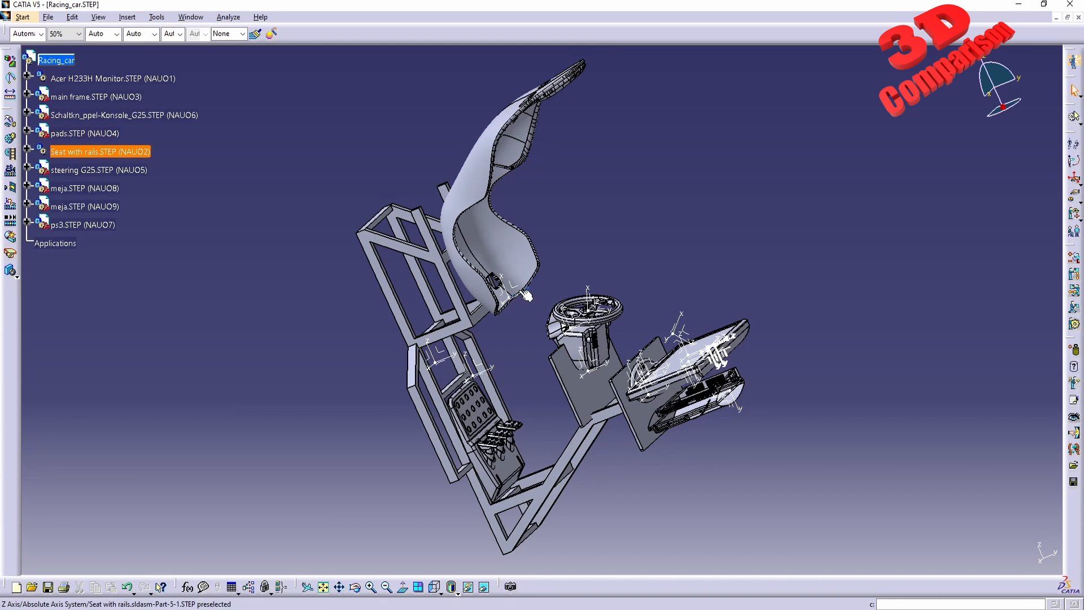
# Expand the steering G25.STEP component in the specification tree to examine its contents, then collapse it.
pyautogui.click(26, 168)
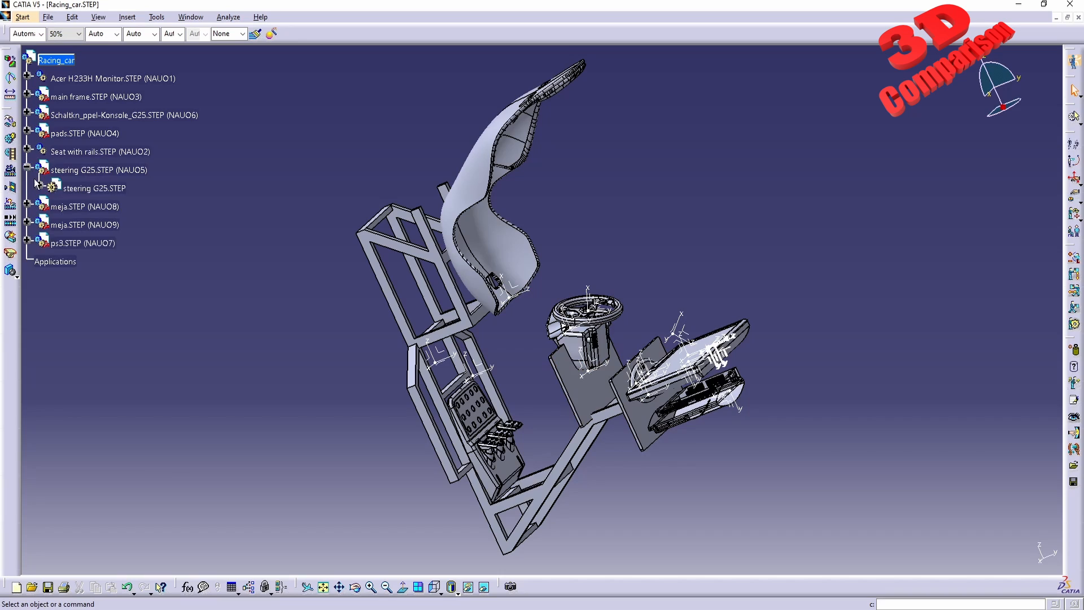
pyautogui.click(39, 186)
pyautogui.click(52, 261)
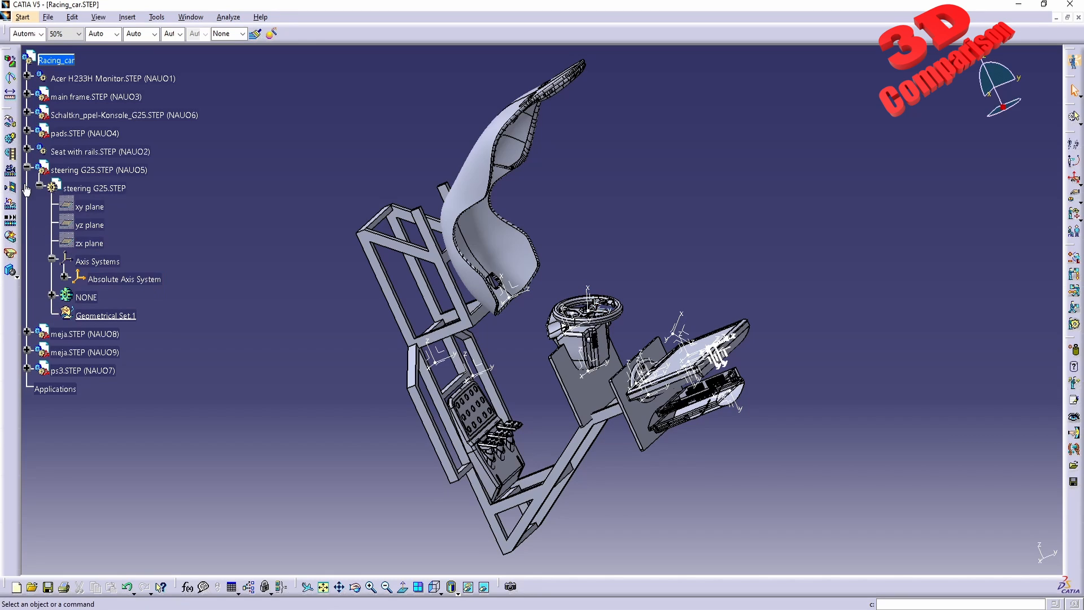
pyautogui.click(27, 167)
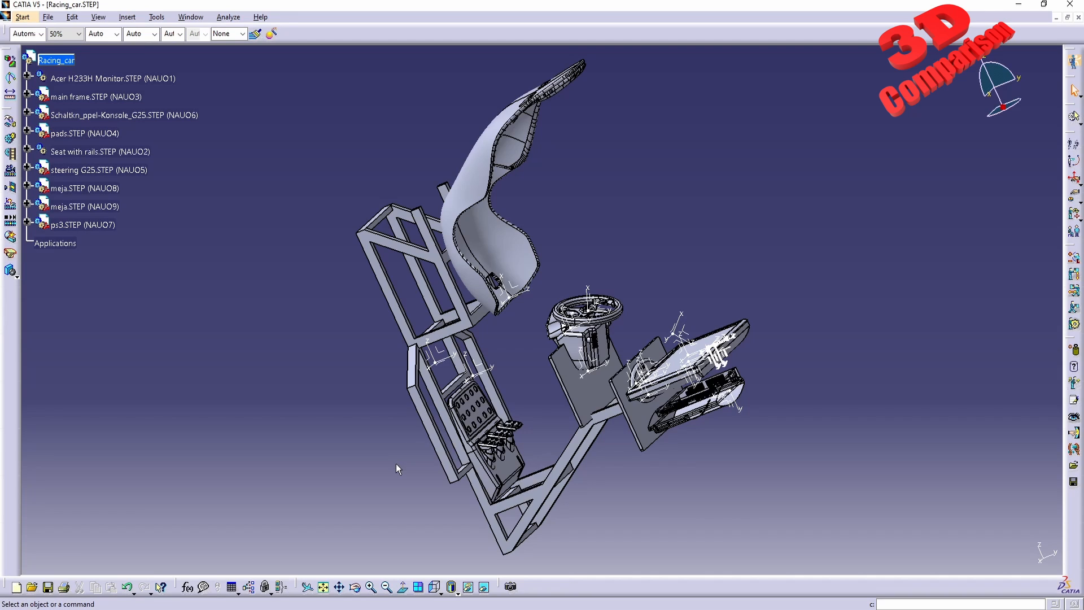
# Switch to the browser and open the 3D Comparison channel's playlists on YouTube.
pyautogui.moveTo(287, 608)
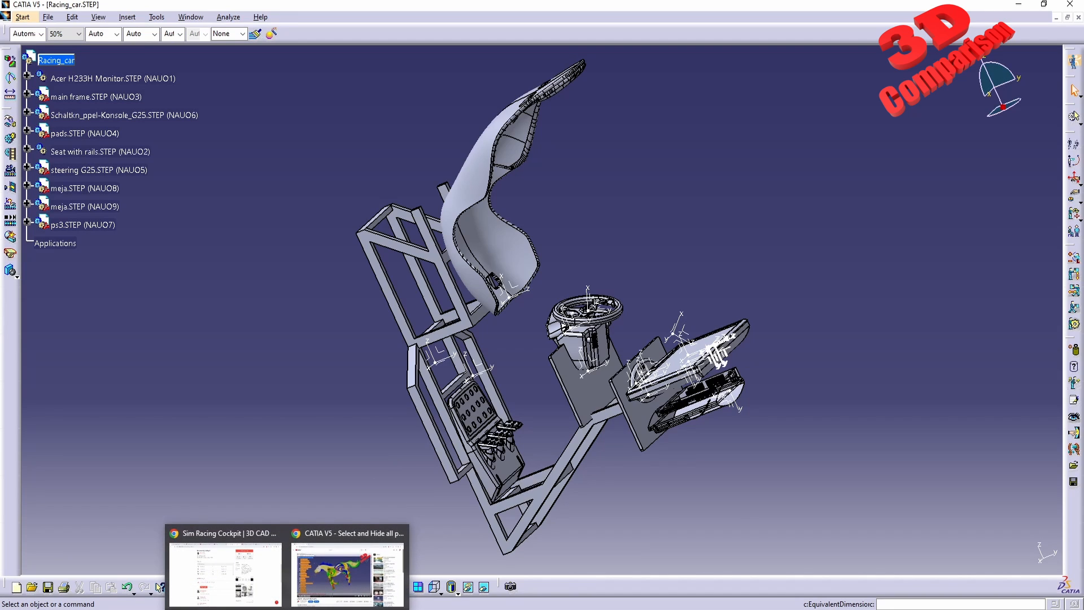
pyautogui.click(333, 575)
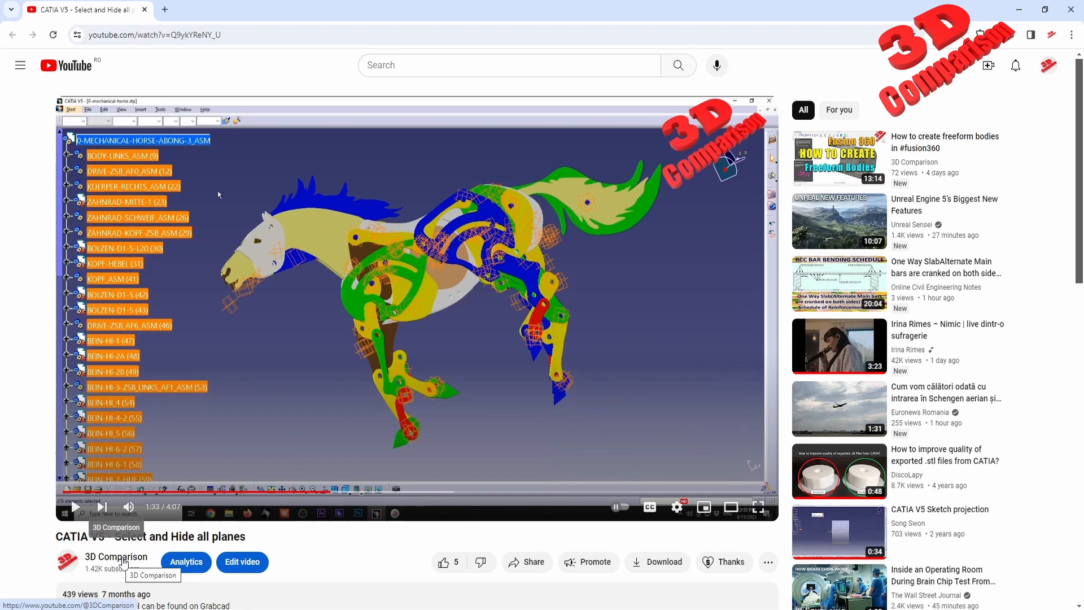
pyautogui.click(123, 561)
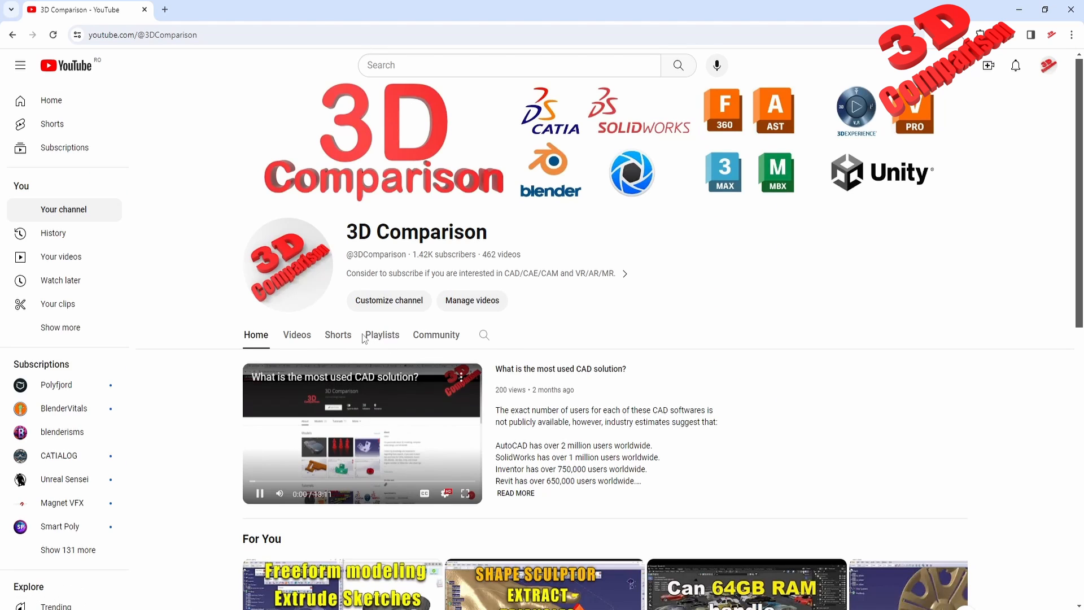
pyautogui.click(382, 337)
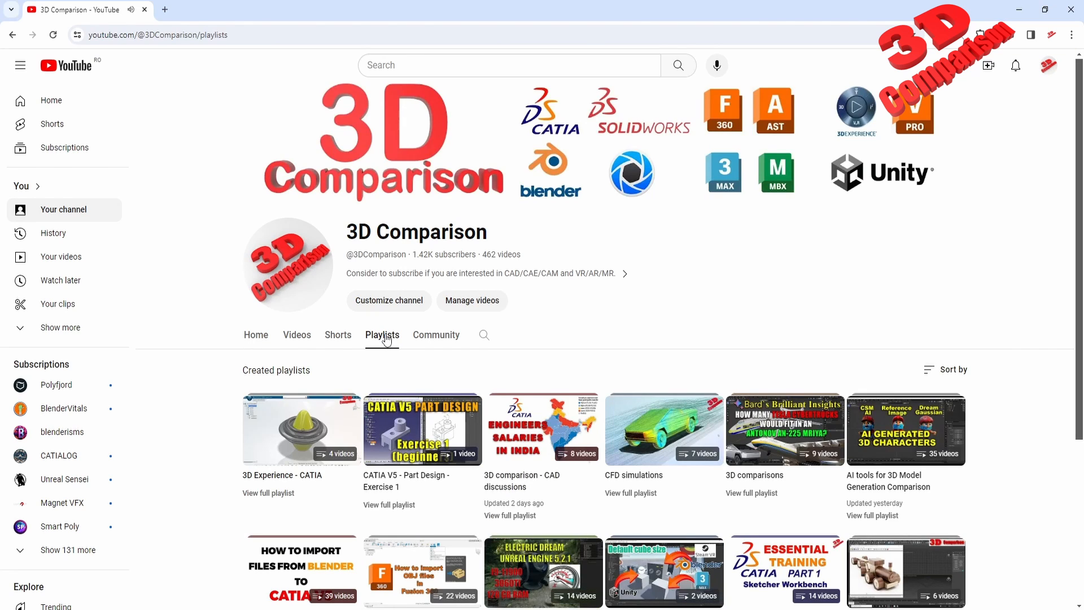
# Open the CATIA V5 - Tips and Tricks playlist and skip to its next video.
pyautogui.scroll(-3, 571, 424)
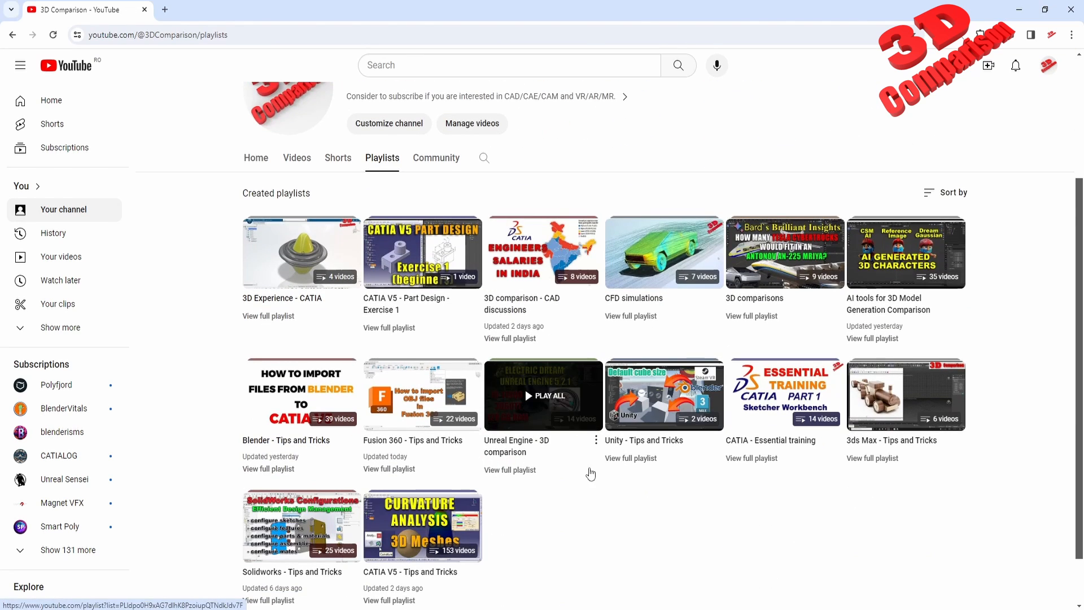
pyautogui.scroll(-1, 508, 510)
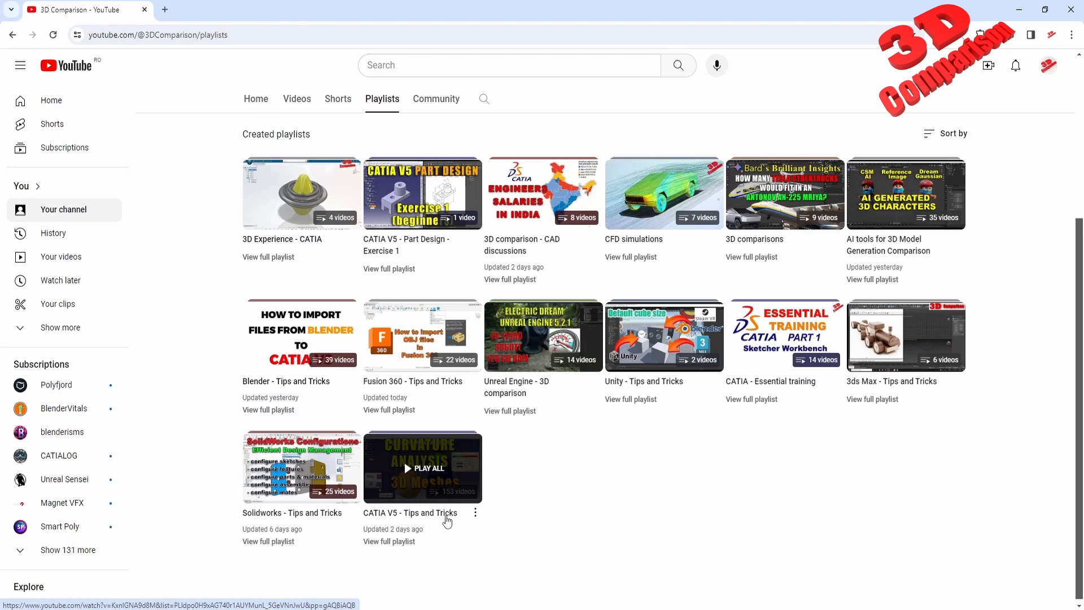
pyautogui.click(447, 518)
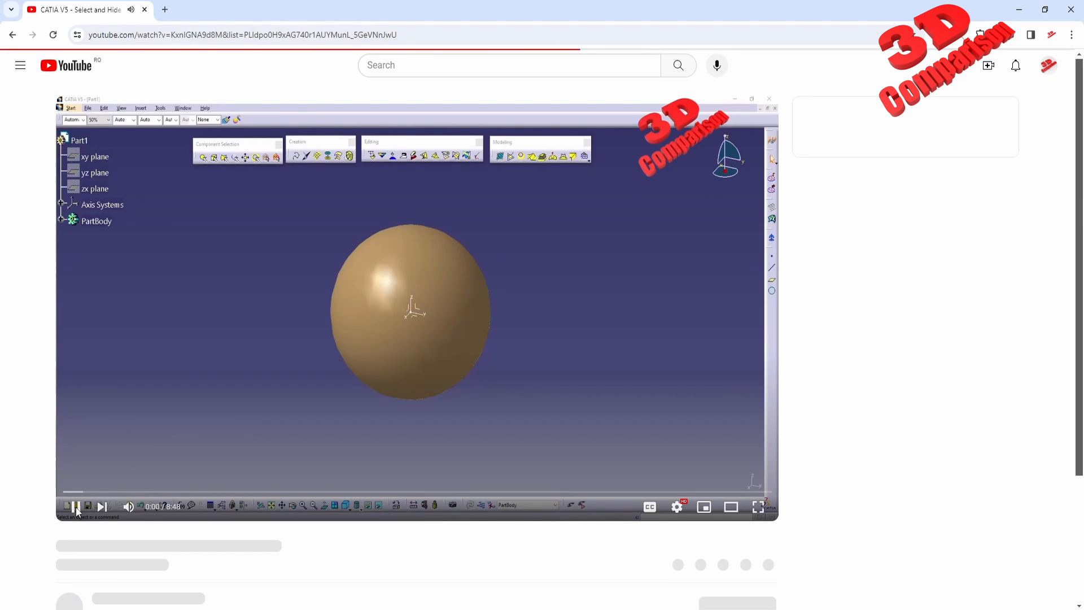
pyautogui.click(102, 509)
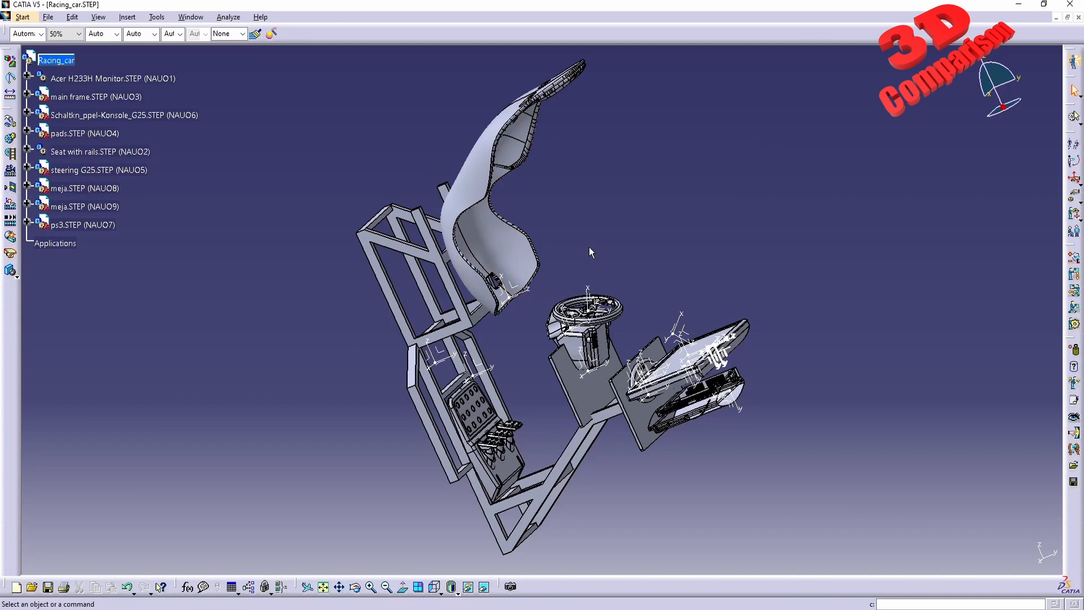
# Open the Search tool and set the search type to Axis System by picking an axis system in the model, looking everywhere.
pyautogui.click(127, 17)
pyautogui.moveTo(92, 19)
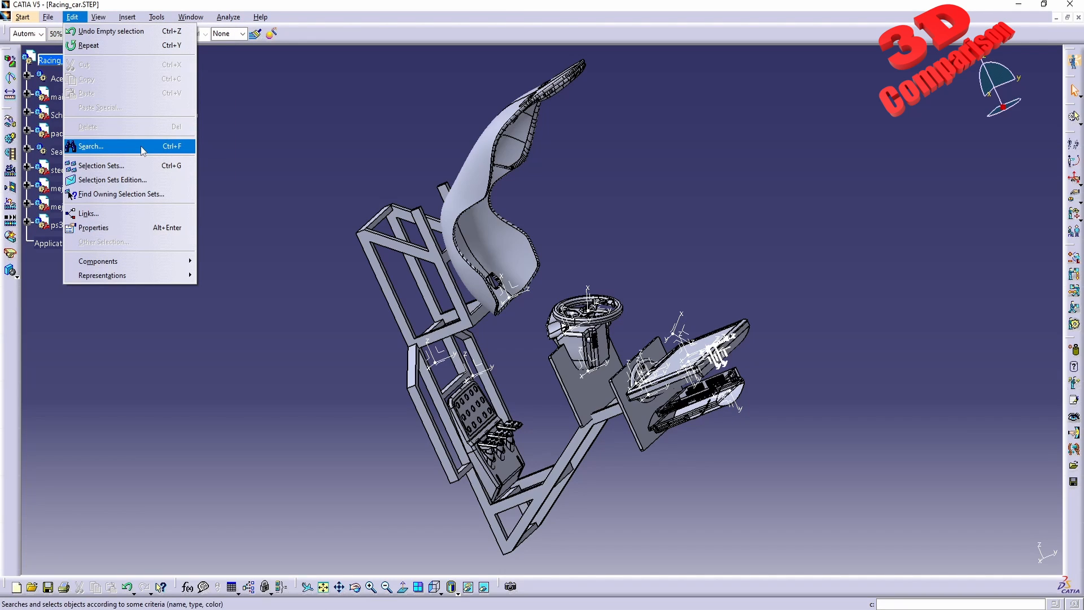
pyautogui.click(140, 145)
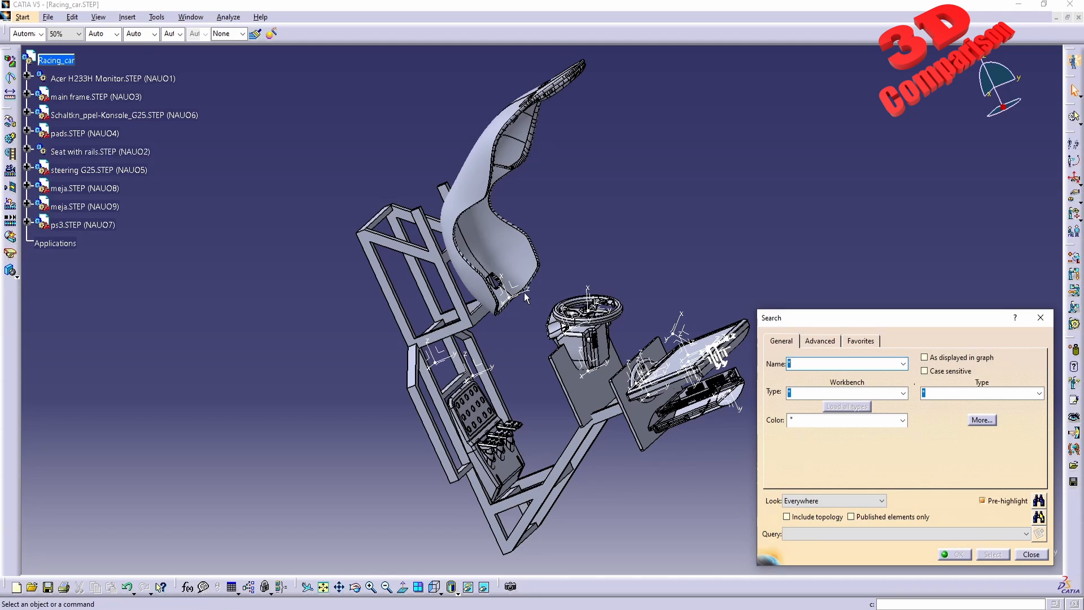
pyautogui.click(525, 292)
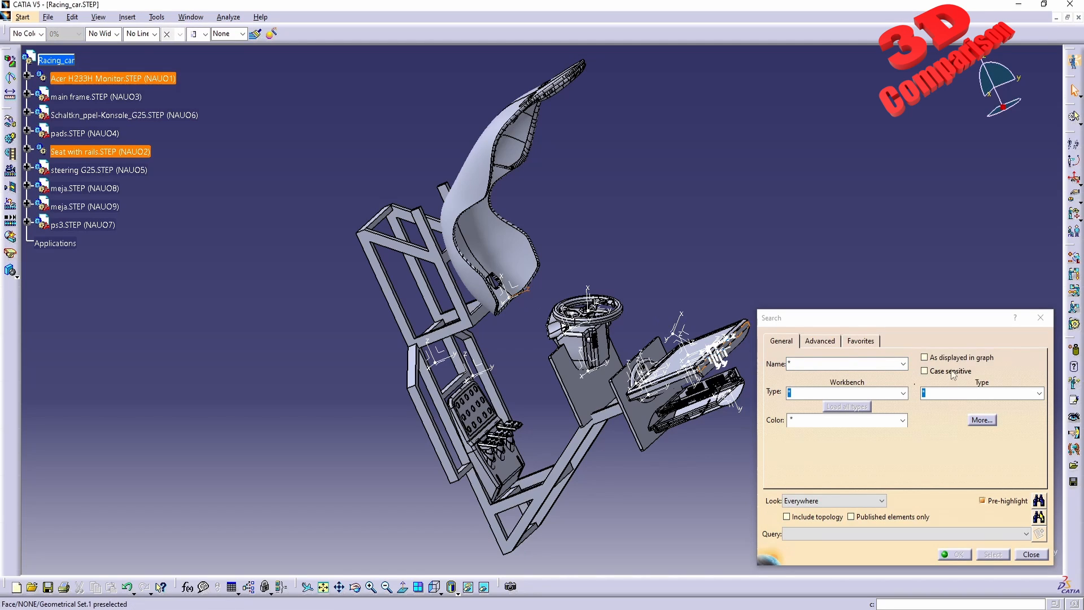
pyautogui.click(1038, 394)
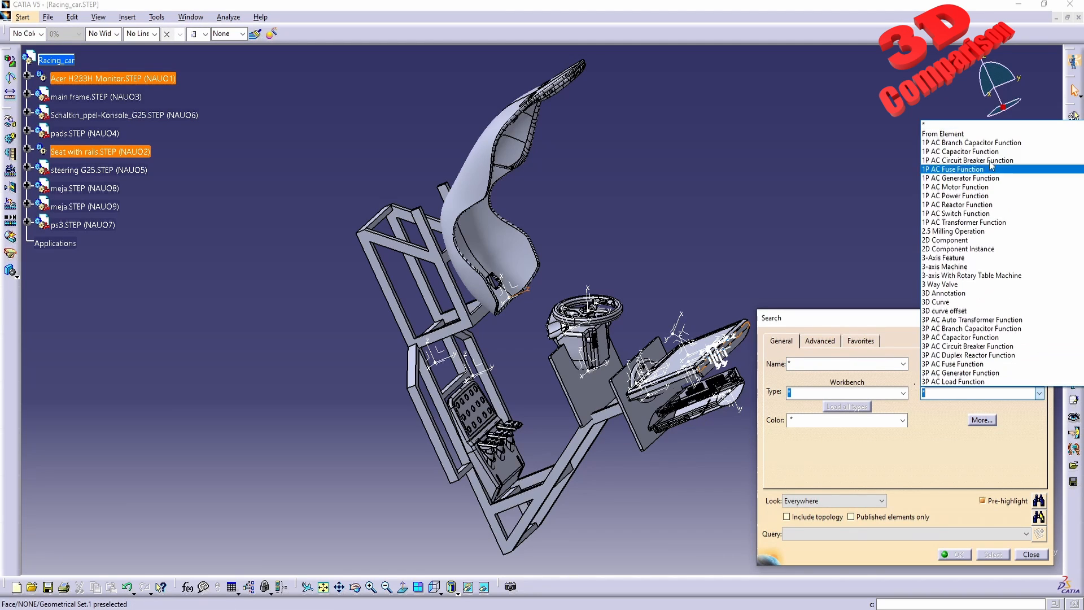
pyautogui.click(980, 135)
pyautogui.click(524, 292)
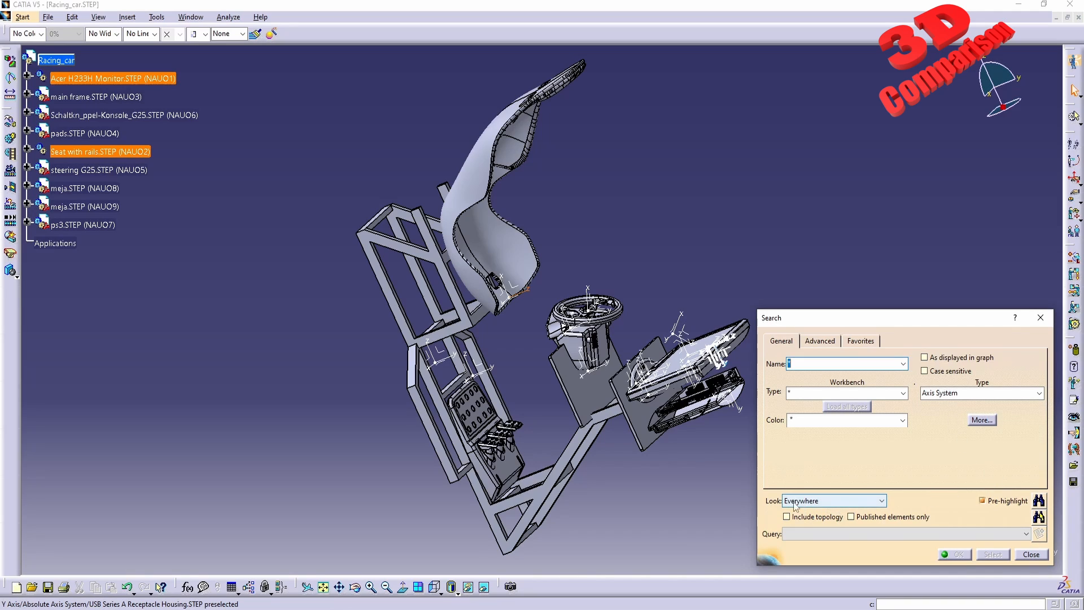
pyautogui.click(817, 502)
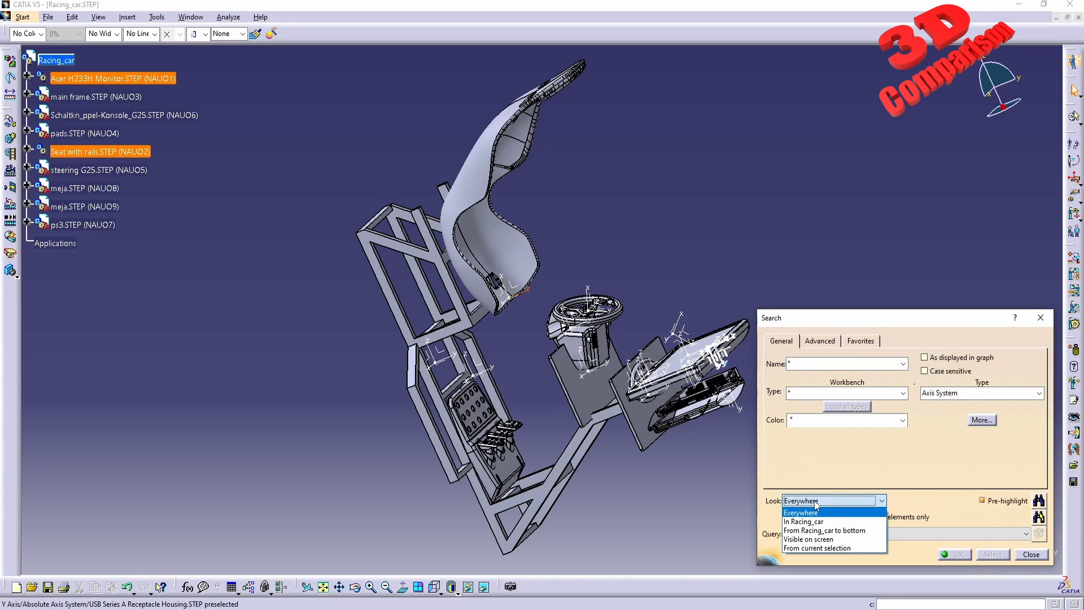
pyautogui.click(816, 502)
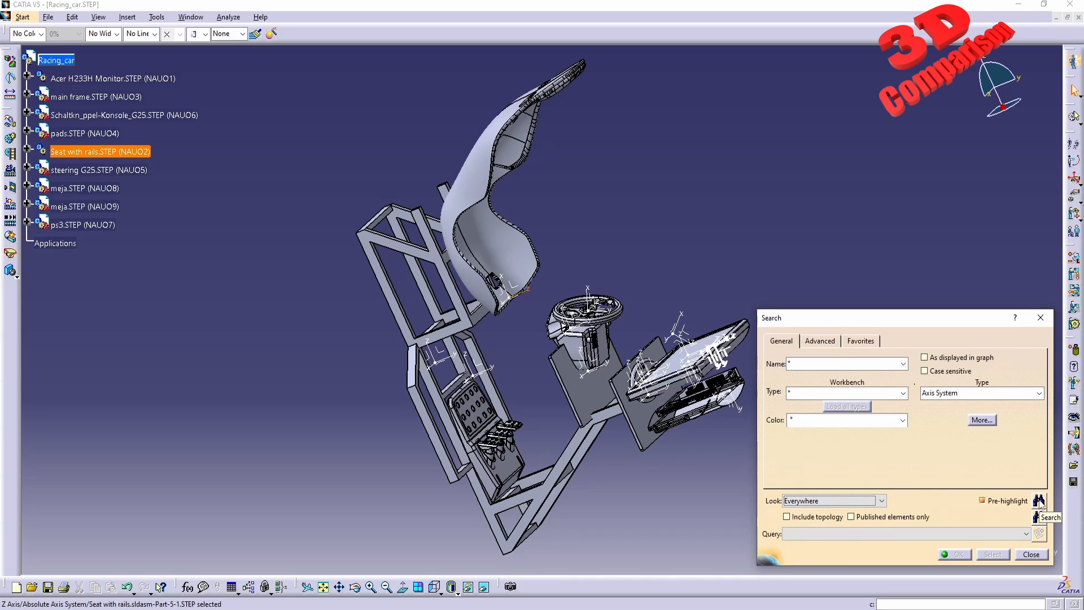
# Run the search, select all found axis systems and hide them.
pyautogui.click(1039, 501)
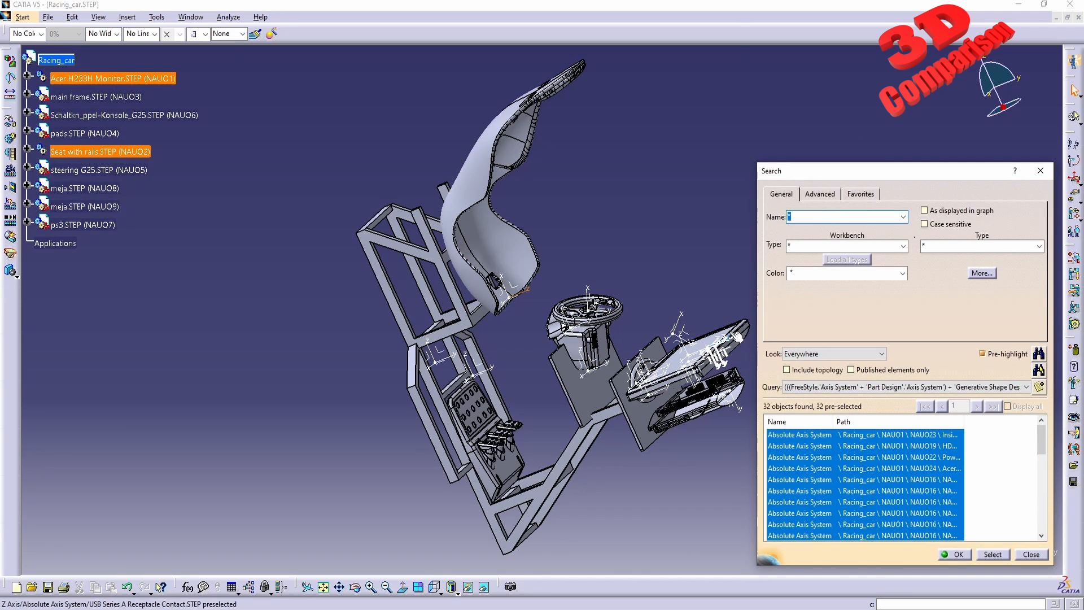
pyautogui.click(992, 554)
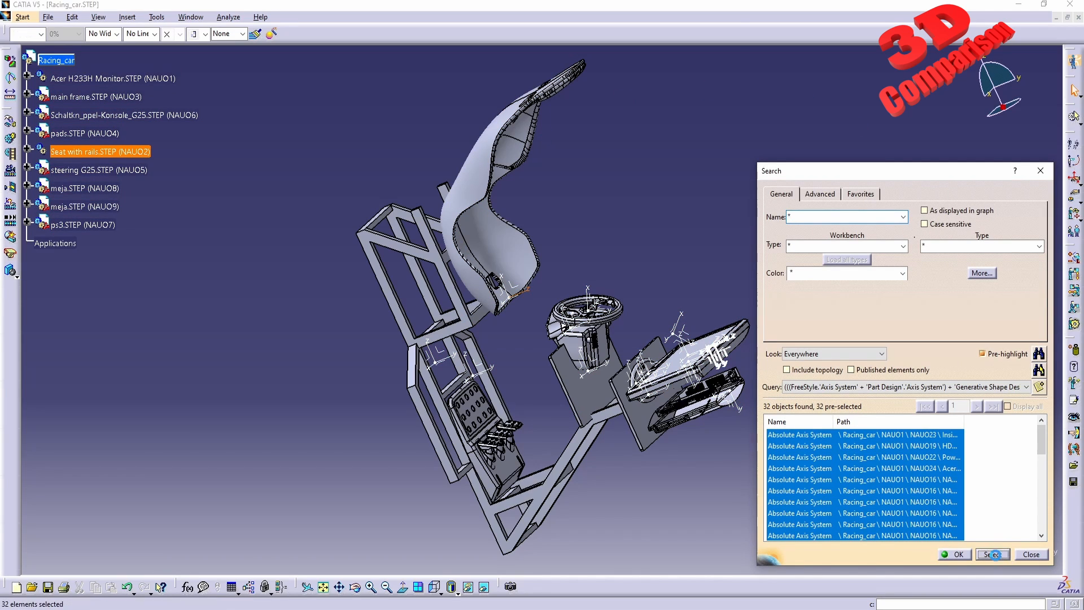
pyautogui.click(960, 555)
pyautogui.rightClick(674, 326)
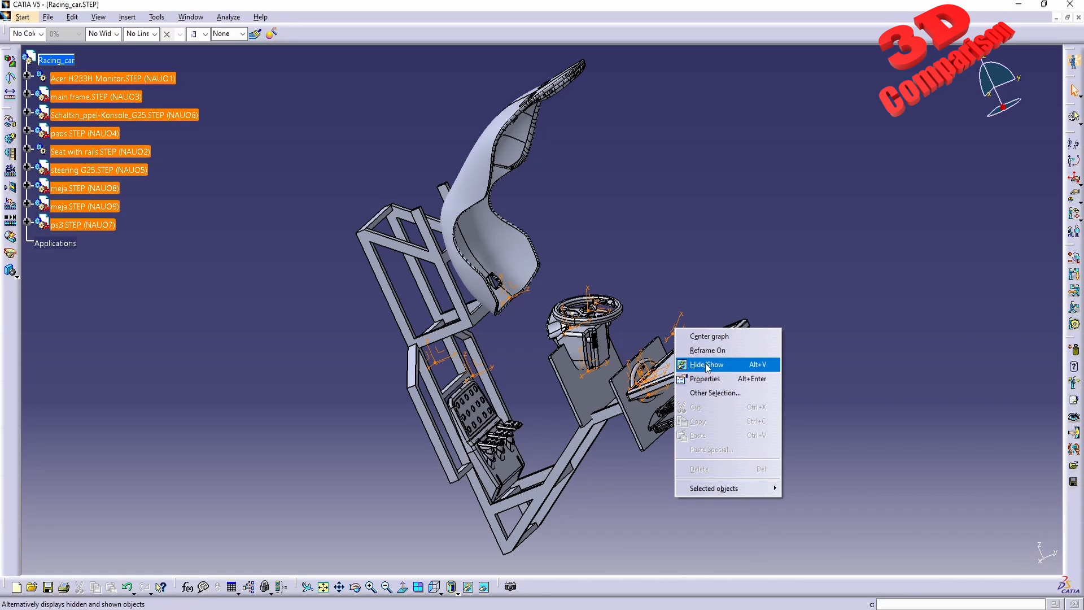
pyautogui.click(707, 365)
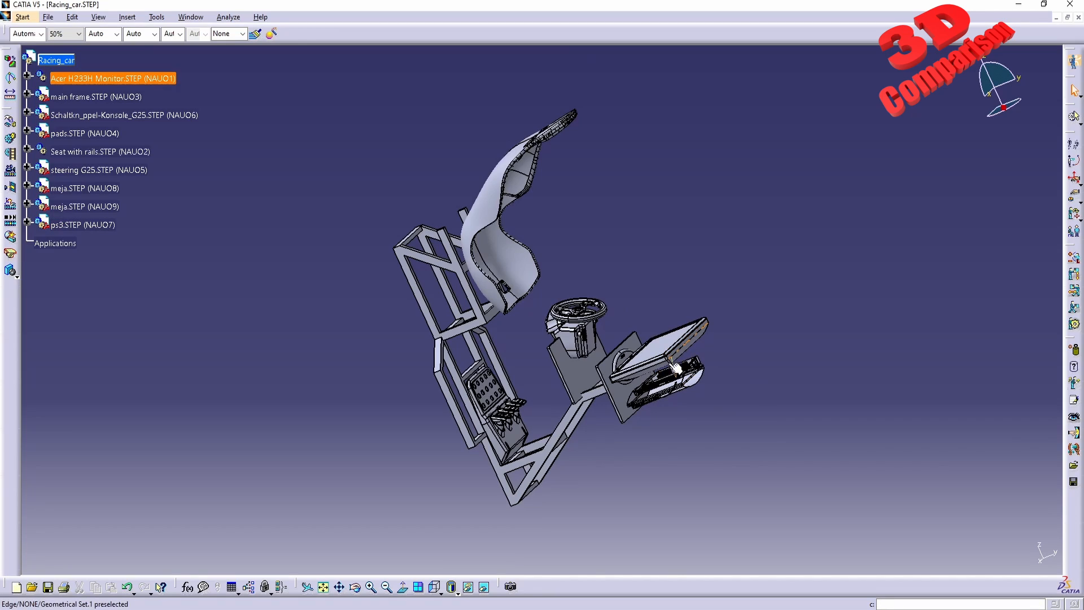
# Switch to the Assembly Design workbench.
pyautogui.moveTo(719, 466); pyautogui.dragTo(446, 305, button='middle')
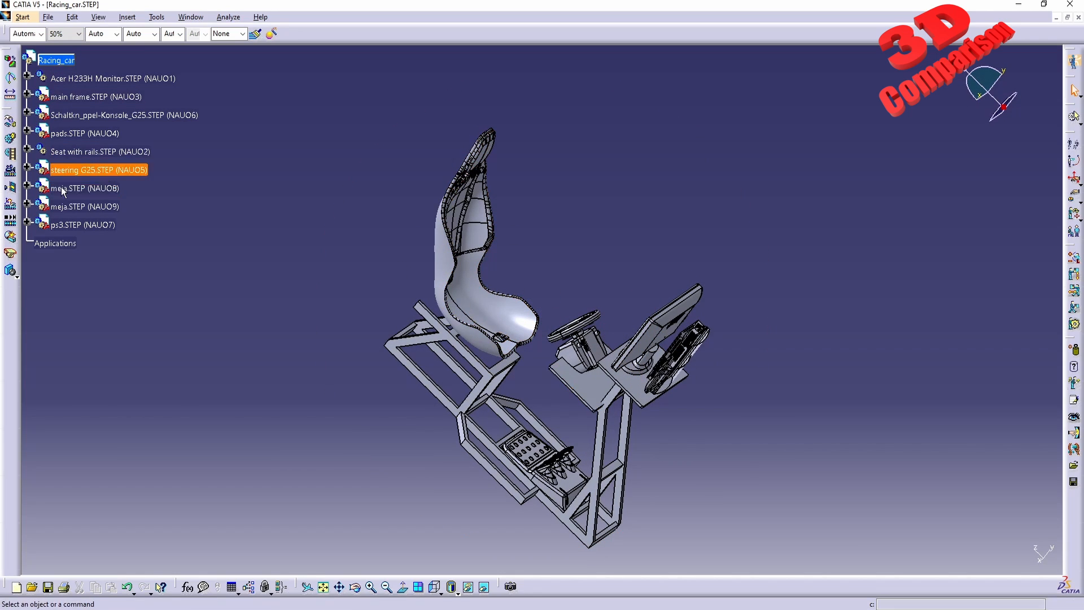
pyautogui.click(23, 17)
pyautogui.moveTo(62, 41)
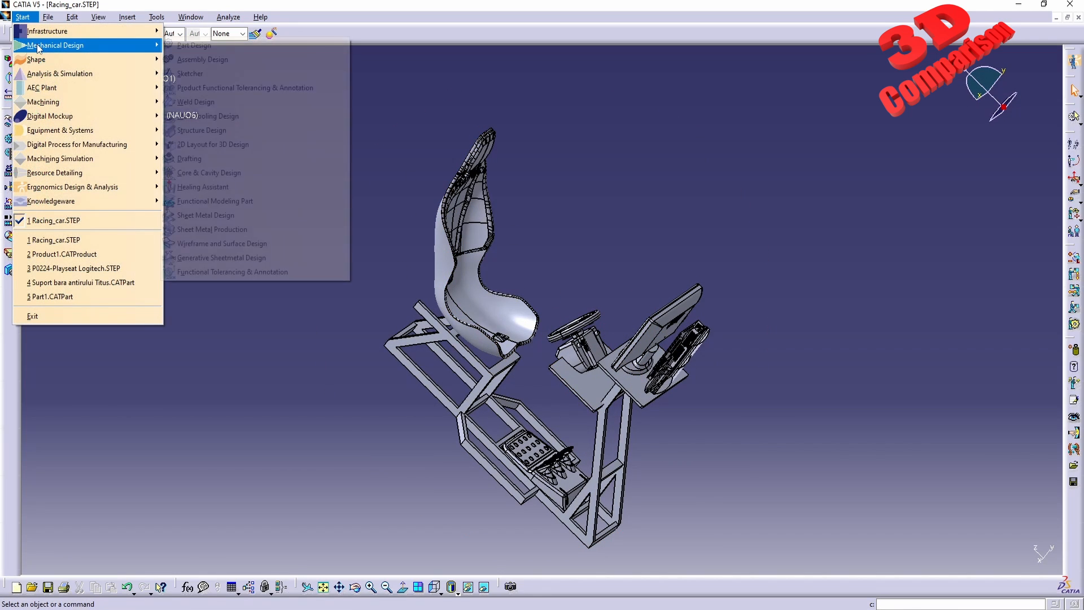
pyautogui.click(198, 59)
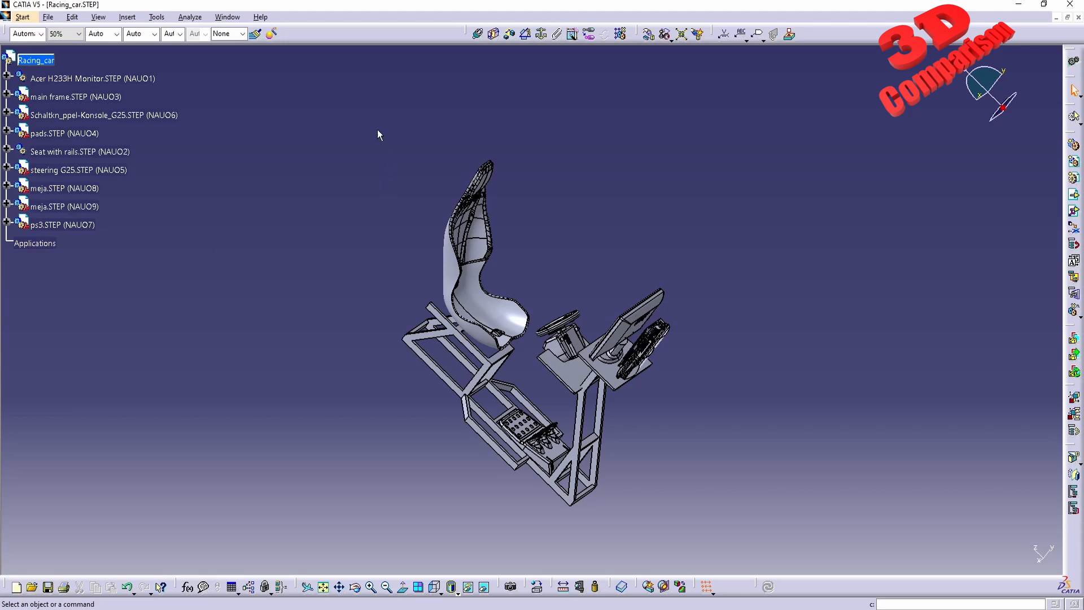
# Fix all assembly components together with a Fix Together constraint.
pyautogui.moveTo(346, 117); pyautogui.dragTo(737, 497)
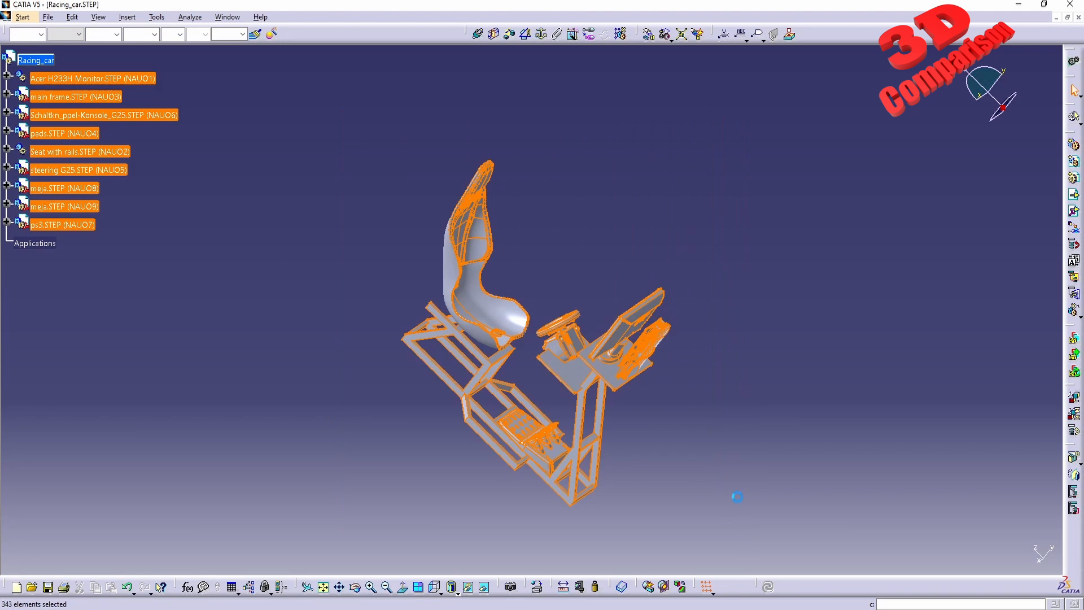
pyautogui.click(556, 33)
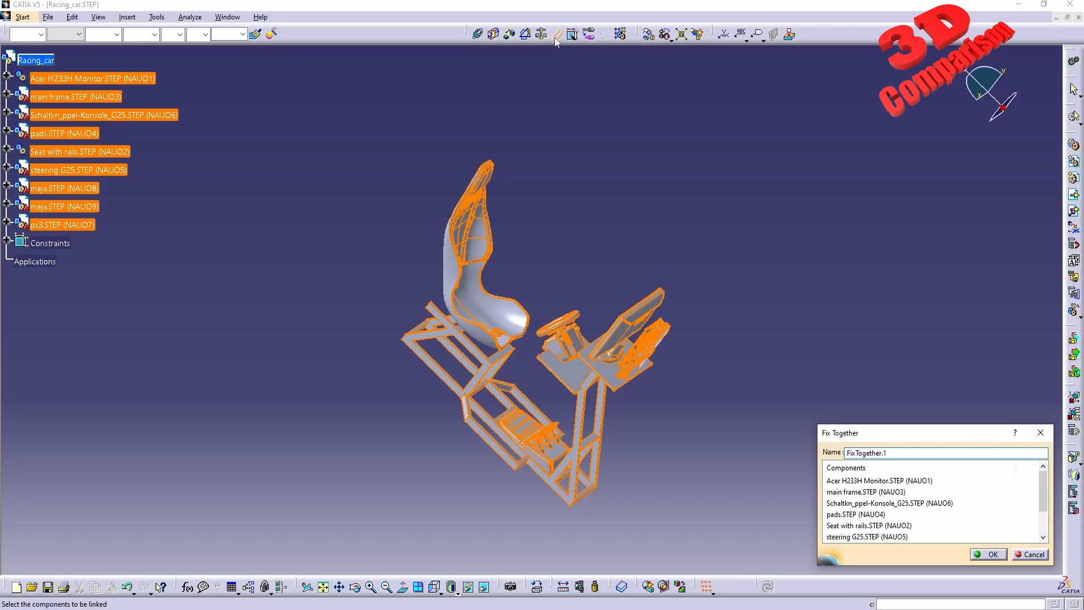
pyautogui.click(986, 554)
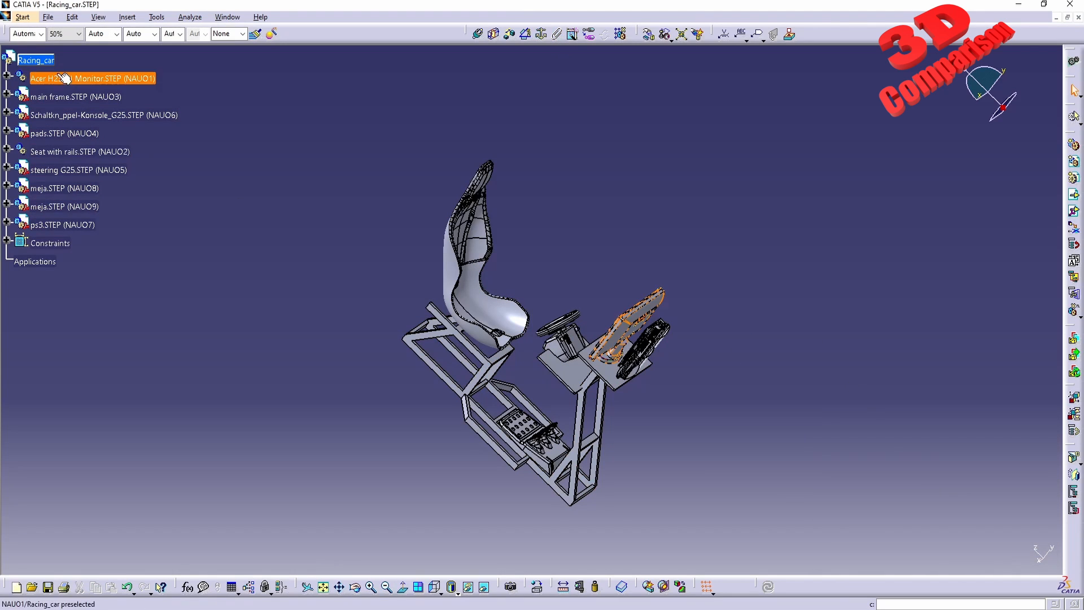
# Enable automatic snapping of the compass to the selected object.
pyautogui.click(36, 59)
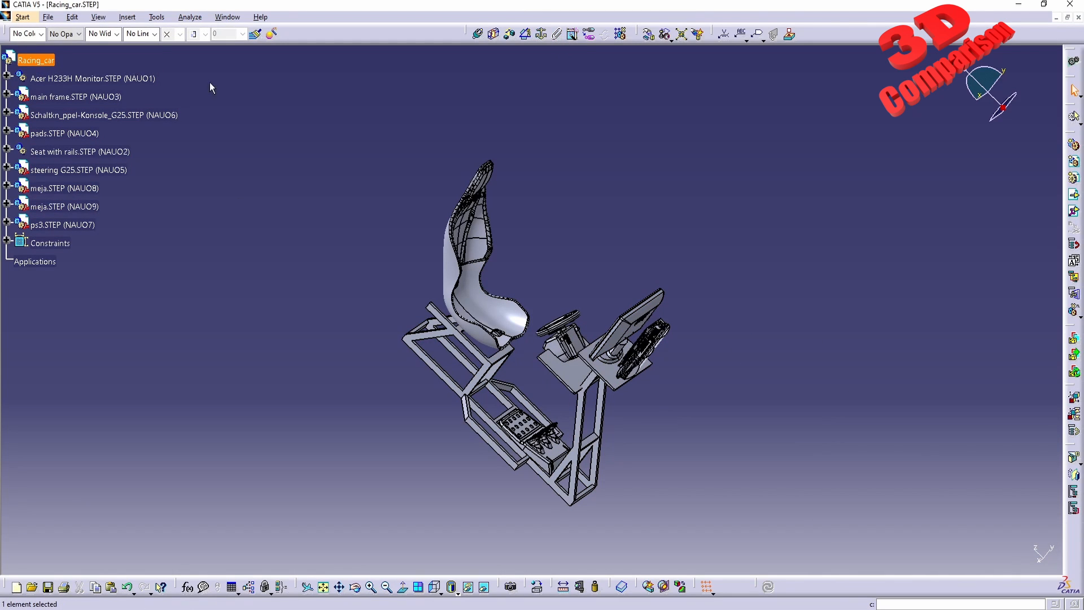
pyautogui.rightClick(1002, 105)
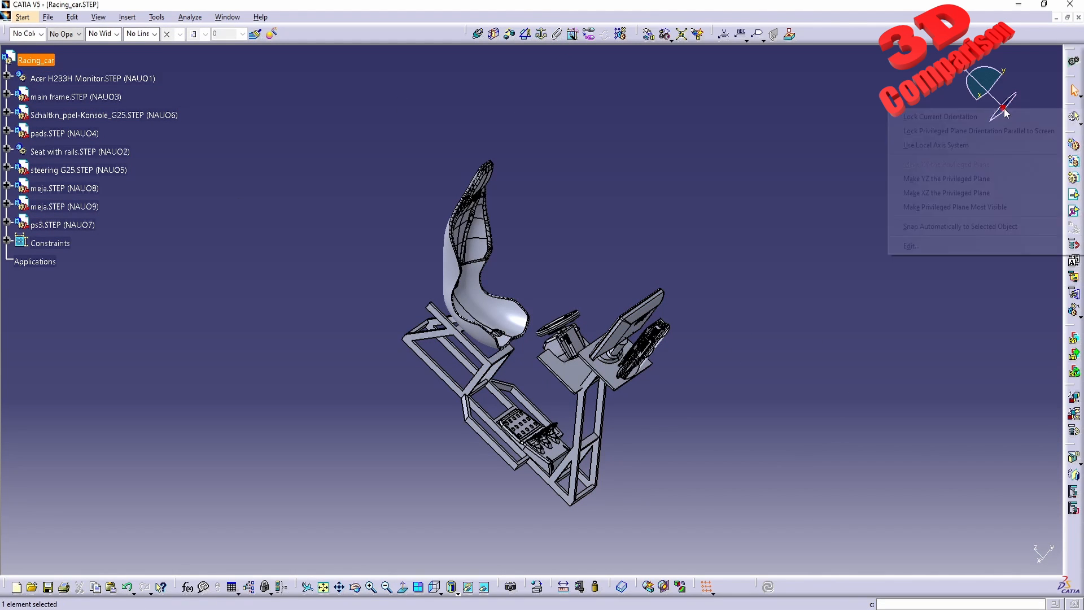
pyautogui.click(966, 227)
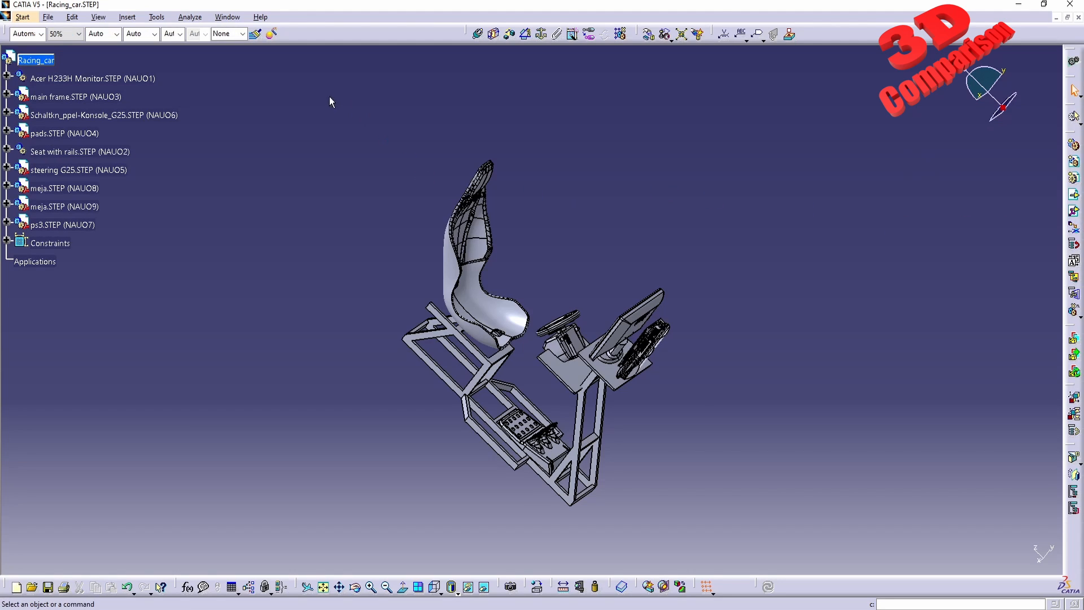
# Select the monitor and set the compass rotation increments along U and V to 90deg.
pyautogui.moveTo(331, 100); pyautogui.dragTo(818, 534)
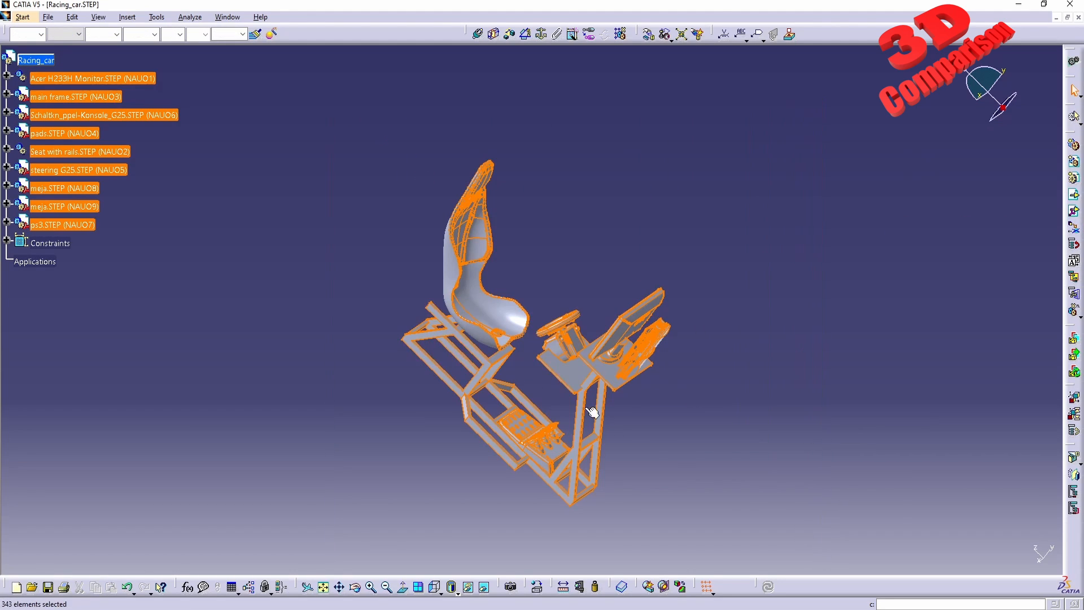
pyautogui.click(70, 83)
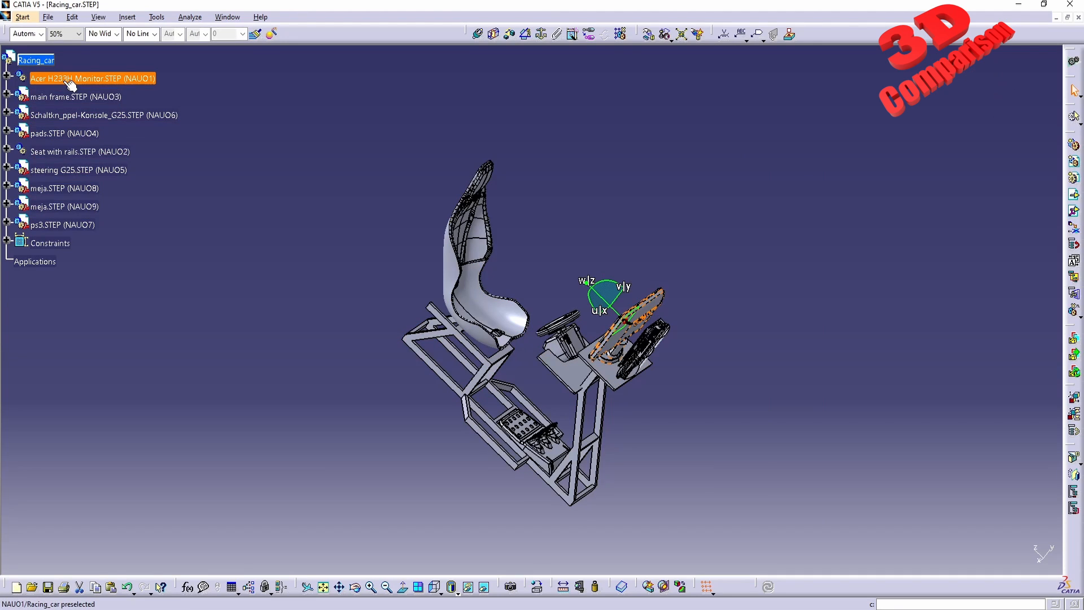
pyautogui.rightClick(624, 321)
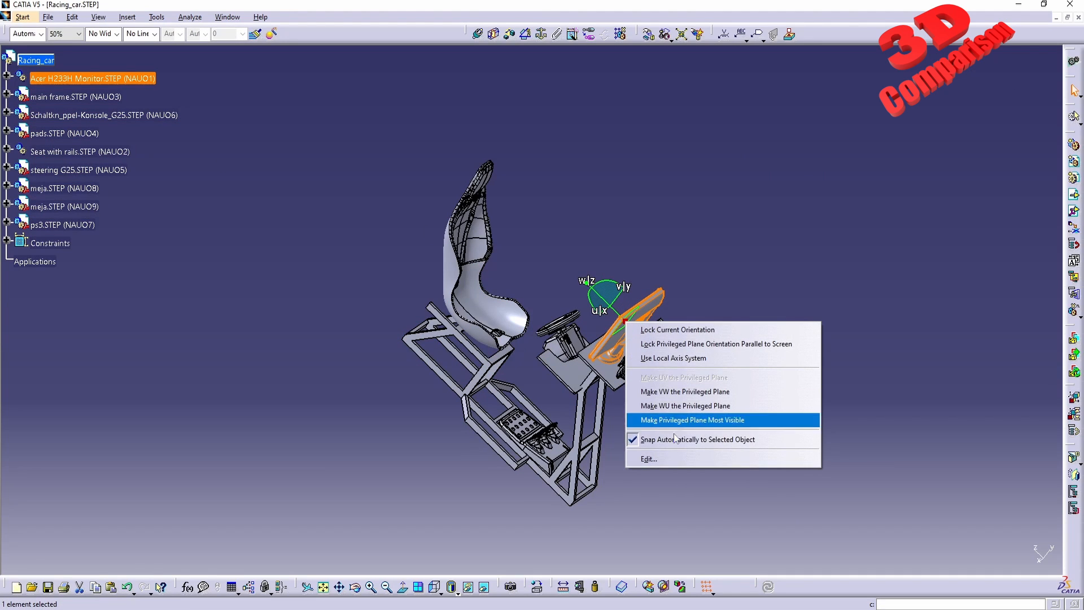
pyautogui.click(669, 459)
pyautogui.doubleClick(968, 286)
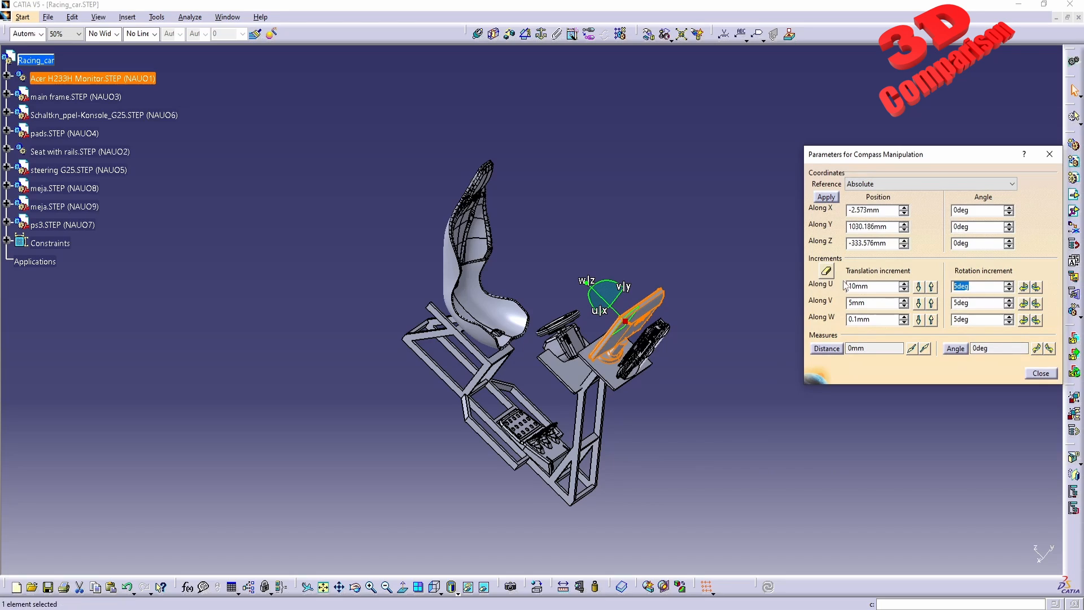
pyautogui.write('90')
pyautogui.write('90')
pyautogui.click(987, 288)
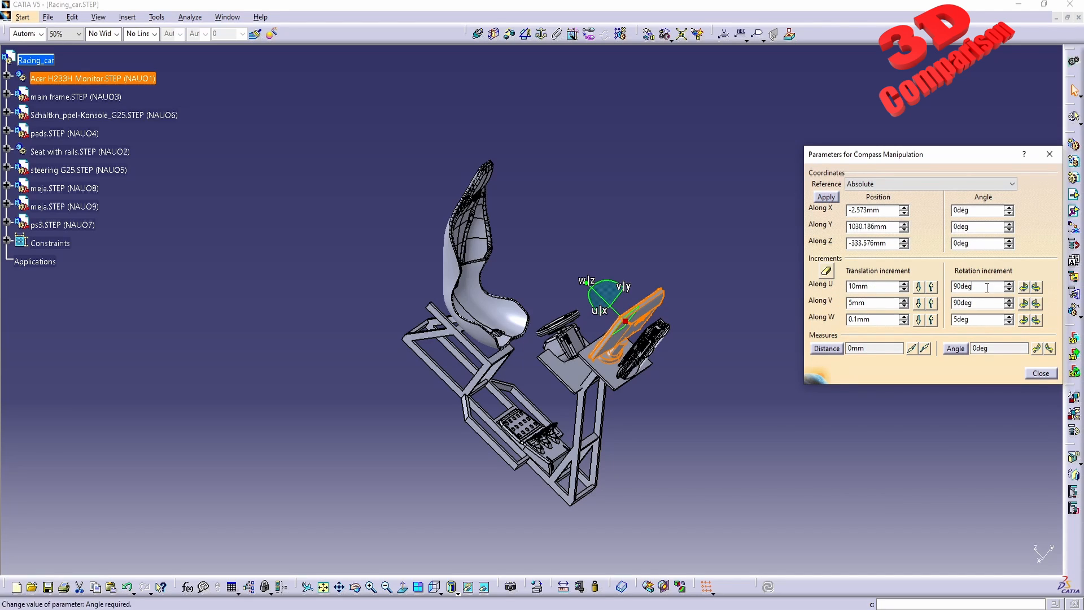
pyautogui.click(1036, 304)
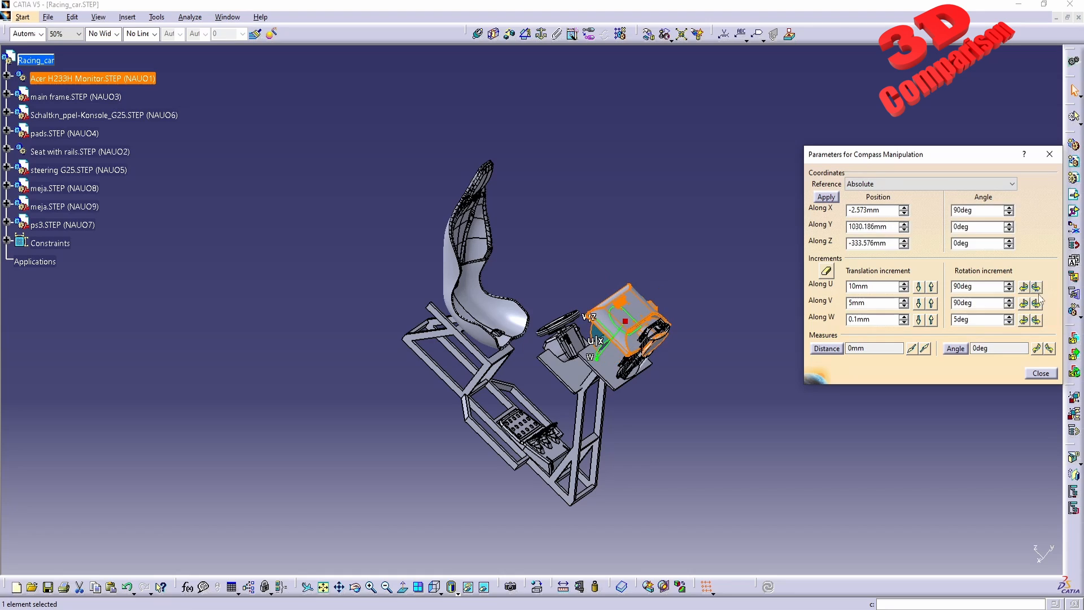
pyautogui.click(1036, 304)
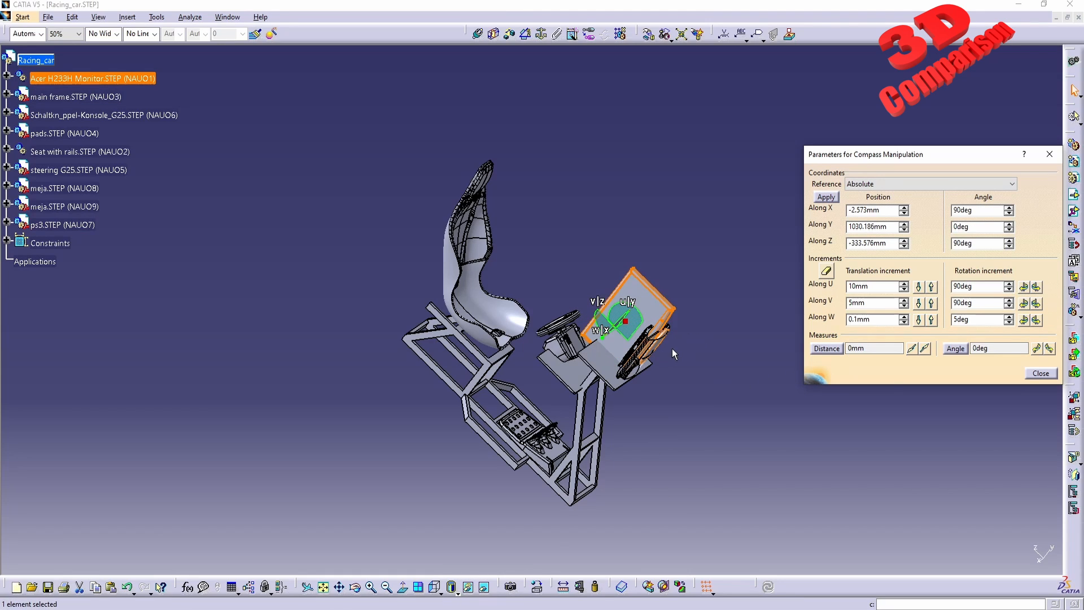
pyautogui.hotkey('ctrl', 'z')
pyautogui.hotkey('ctrl', 'z')
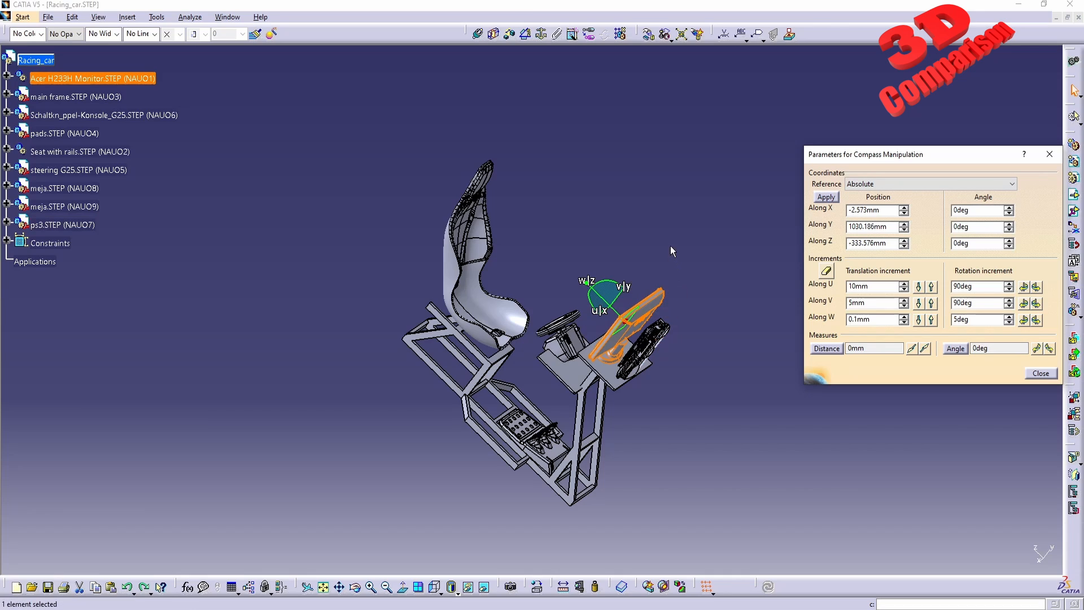
# Expand the Constraints node and select all fixed components through the Fix Together constraint.
pyautogui.click(670, 245)
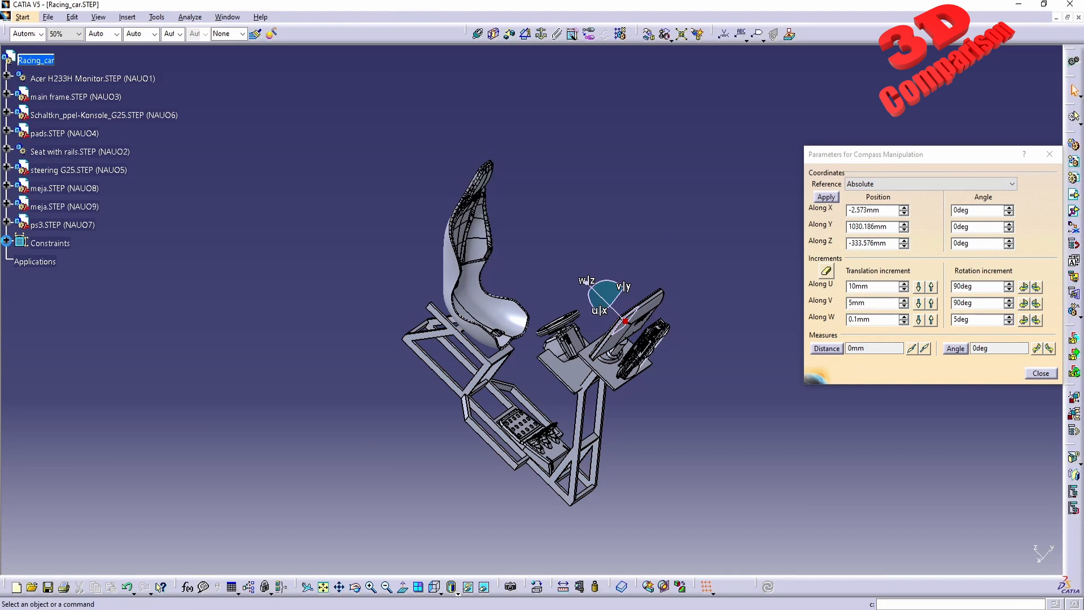
pyautogui.click(6, 240)
pyautogui.click(66, 80)
pyautogui.keyDown('shift'); pyautogui.click(55, 242); pyautogui.keyUp('shift')
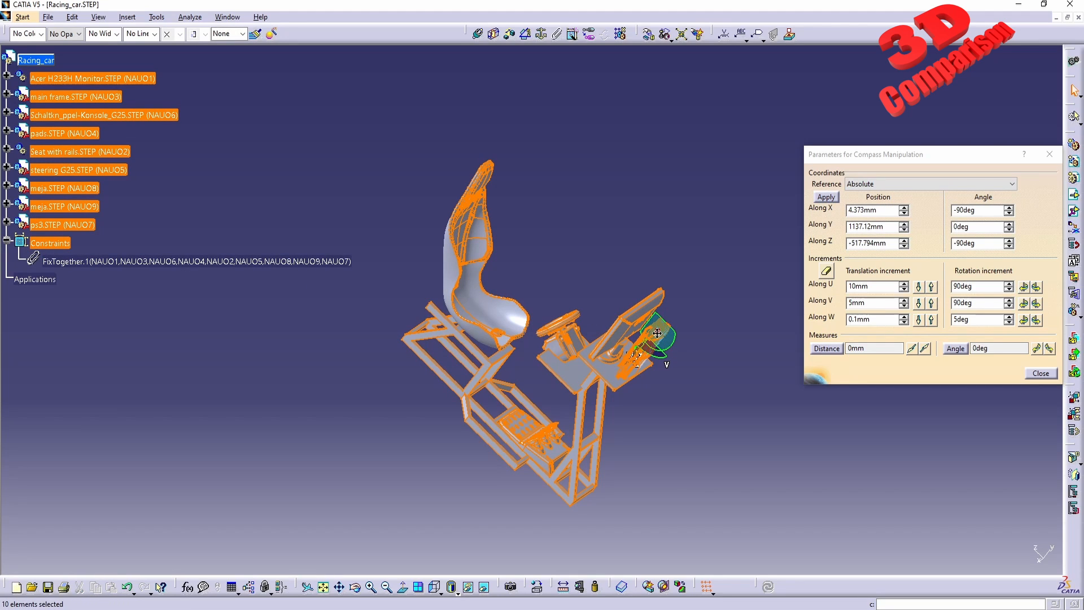
# Rotate the whole assembly 90° about U and 90° about V with the compass.
pyautogui.click(1036, 287)
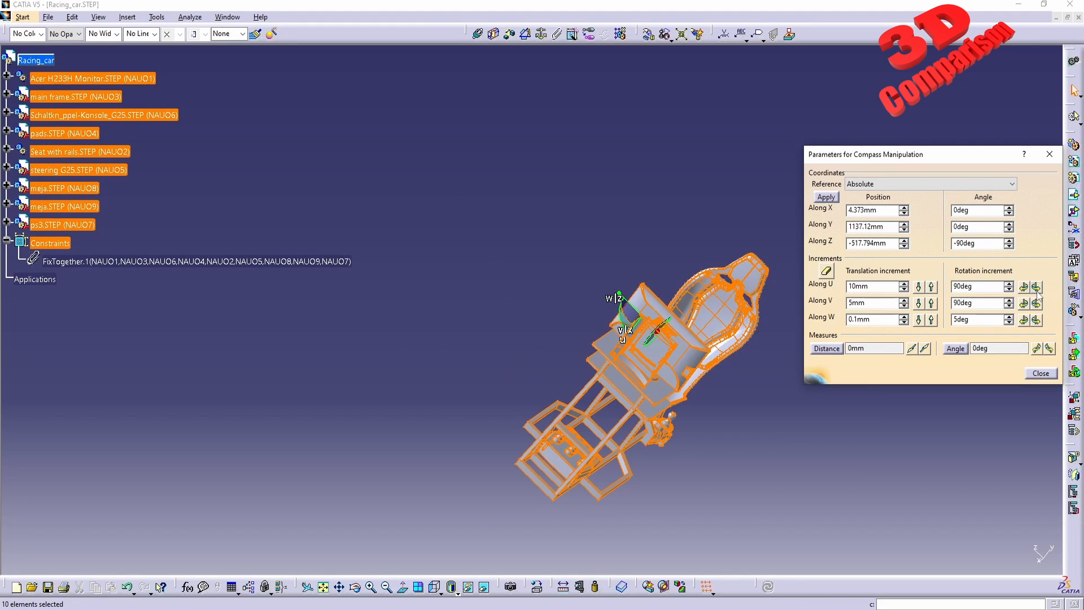
pyautogui.click(1035, 304)
pyautogui.moveTo(654, 460); pyautogui.dragTo(469, 452, button='middle')
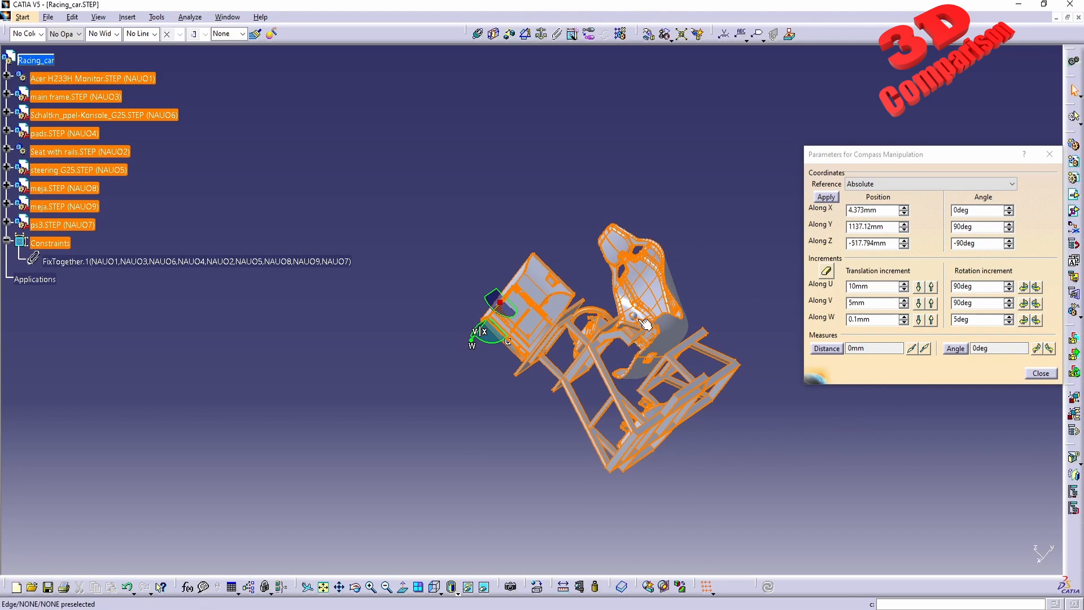
# Switch to the right view and close the compass manipulation parameters dialog.
pyautogui.click(437, 588)
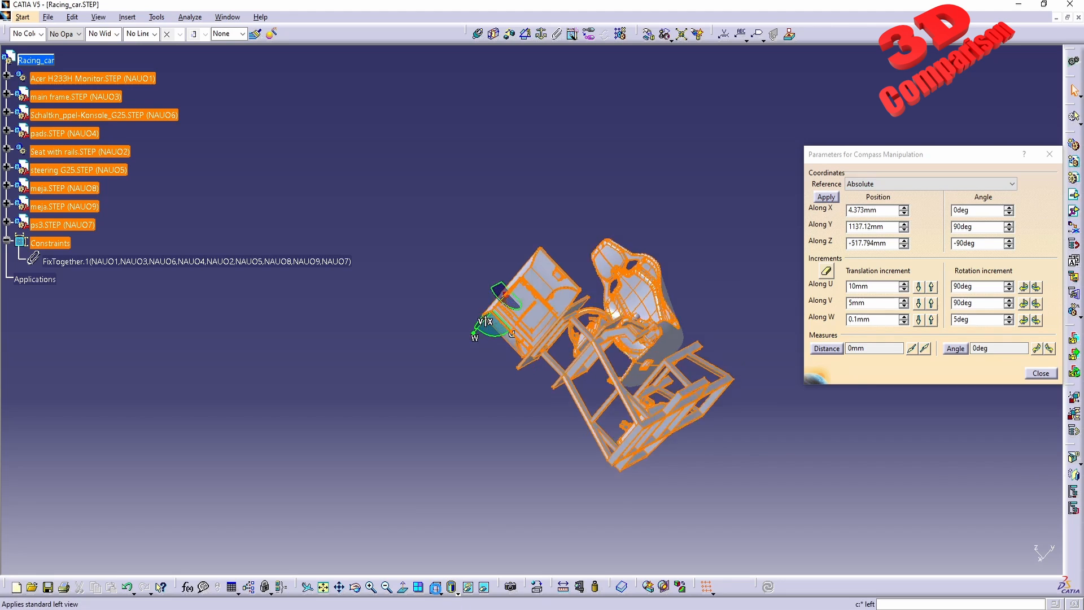
pyautogui.click(438, 592)
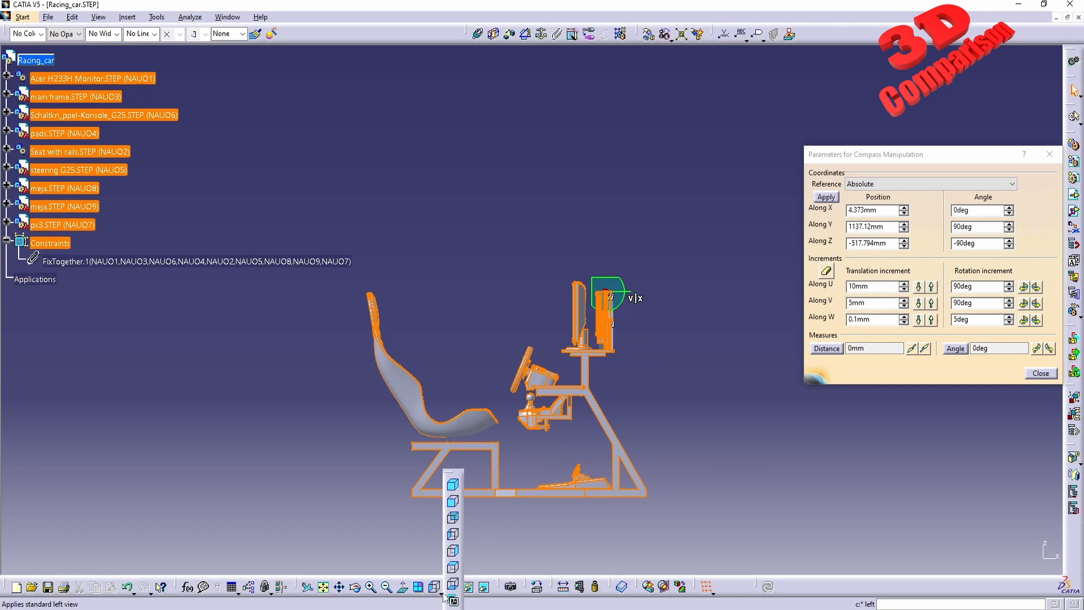
pyautogui.click(453, 552)
pyautogui.click(1040, 373)
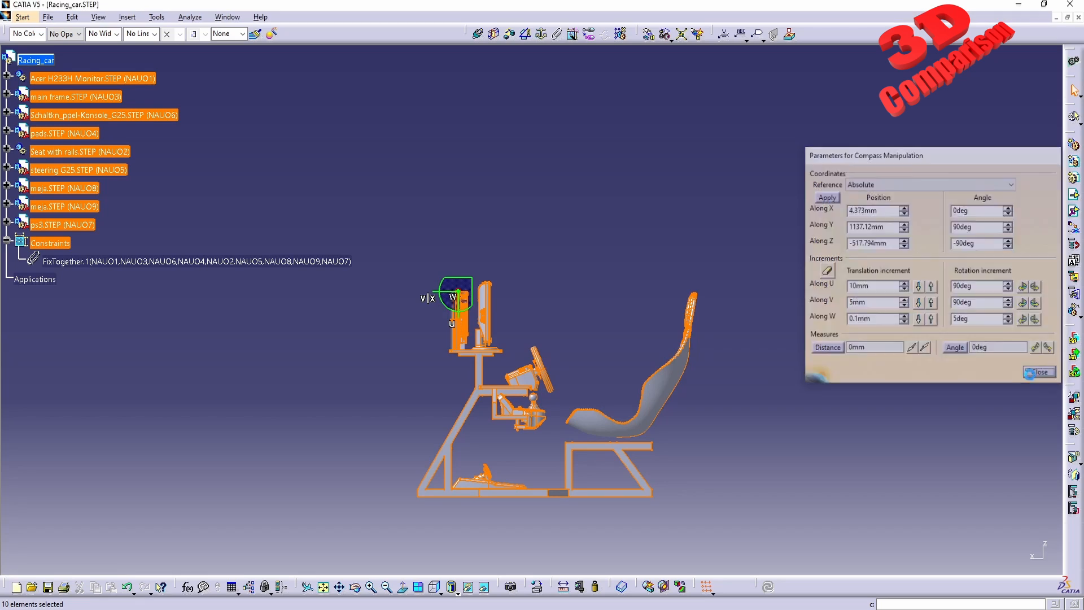
# Turn off automatic compass snapping to the selected object and move the compass away from the assembly.
pyautogui.rightClick(458, 289)
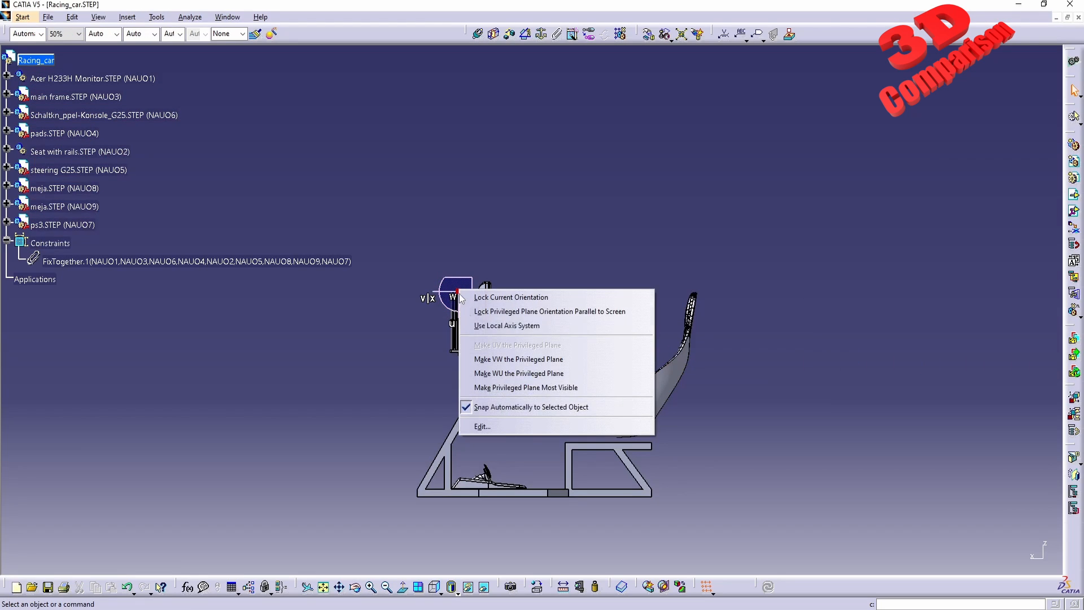
pyautogui.click(491, 408)
pyautogui.moveTo(458, 292); pyautogui.dragTo(610, 233)
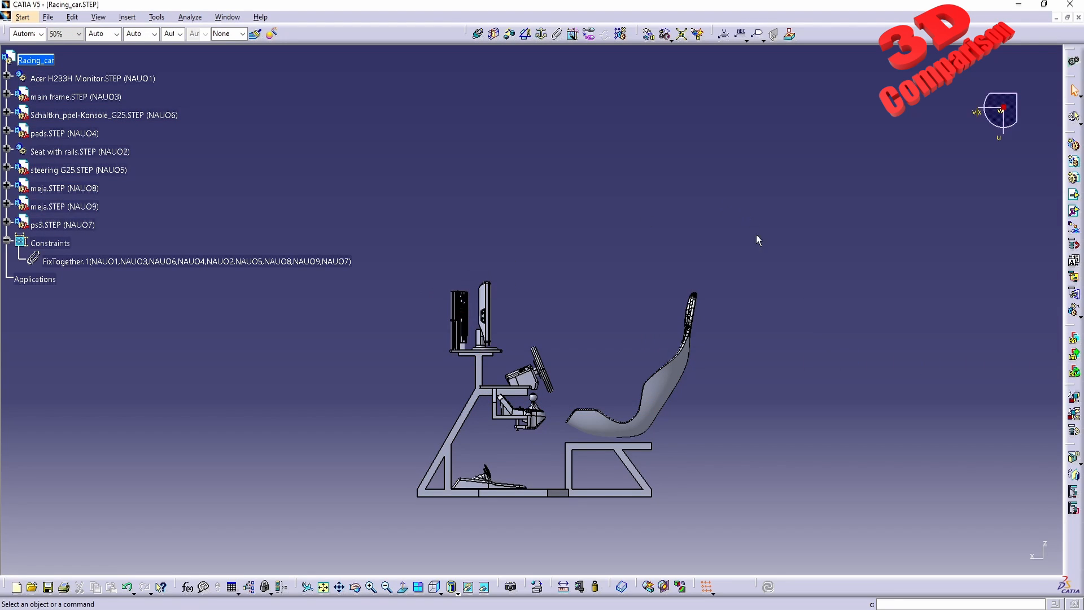
# Switch to the Human Builder workbench.
pyautogui.moveTo(514, 261); pyautogui.dragTo(512, 367, button='middle')
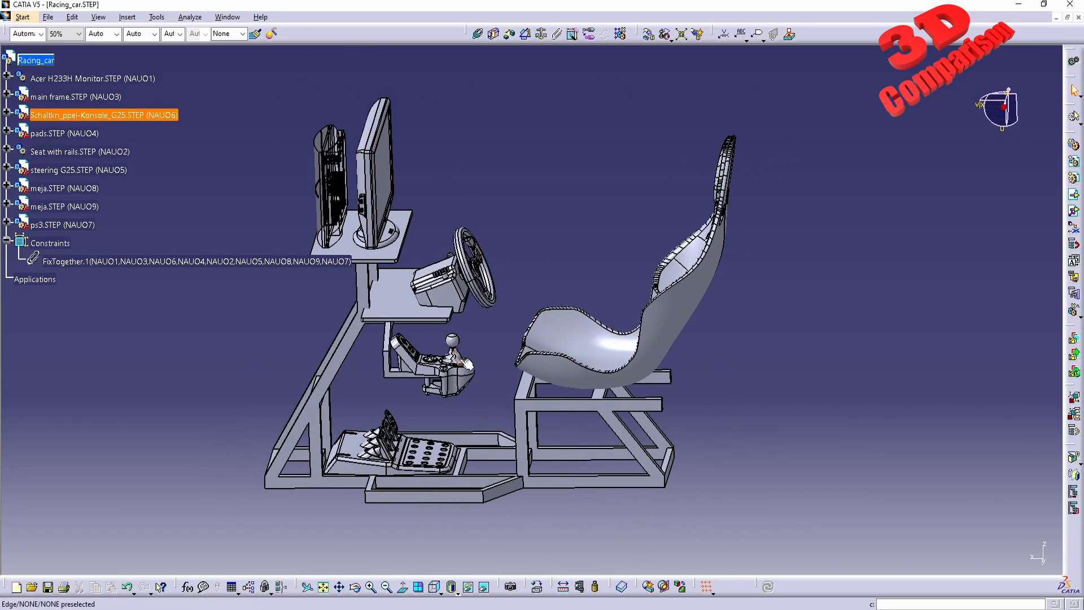
pyautogui.moveTo(517, 296); pyautogui.dragTo(537, 307, button='middle')
pyautogui.click(24, 17)
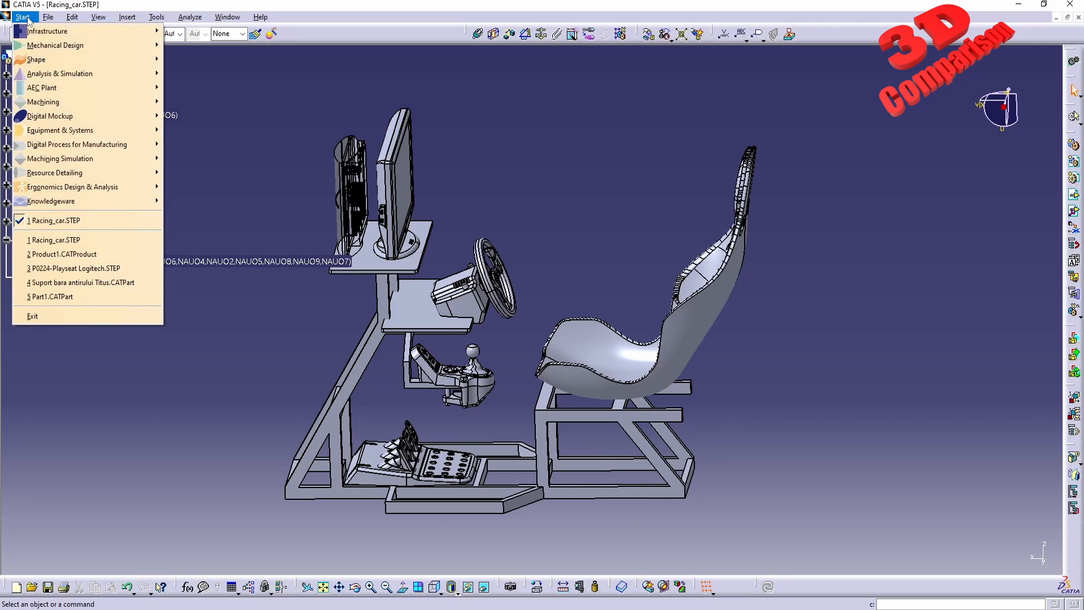
pyautogui.moveTo(114, 192)
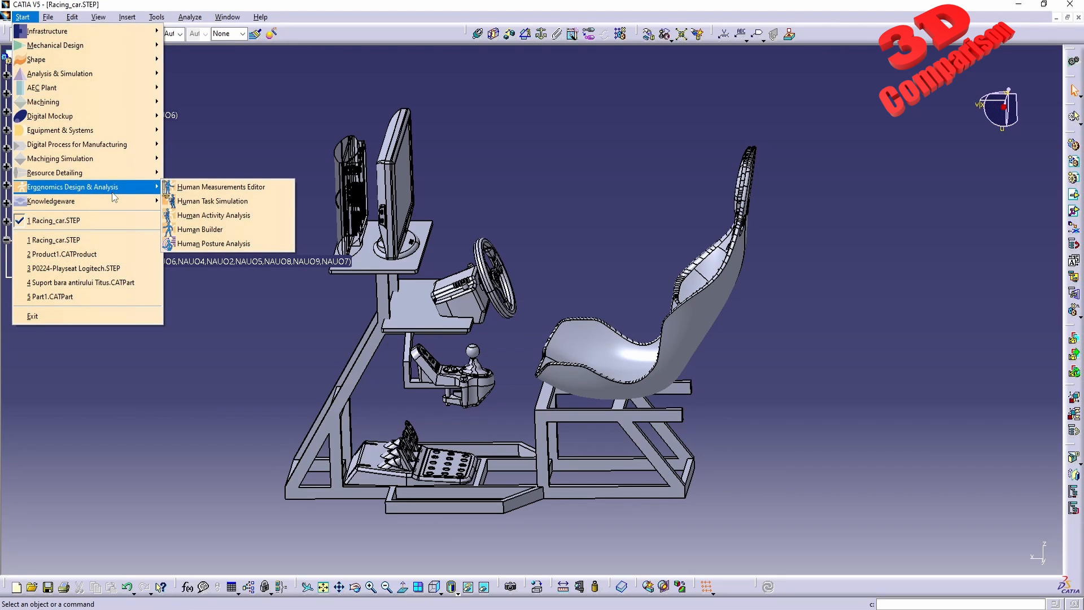
pyautogui.click(214, 229)
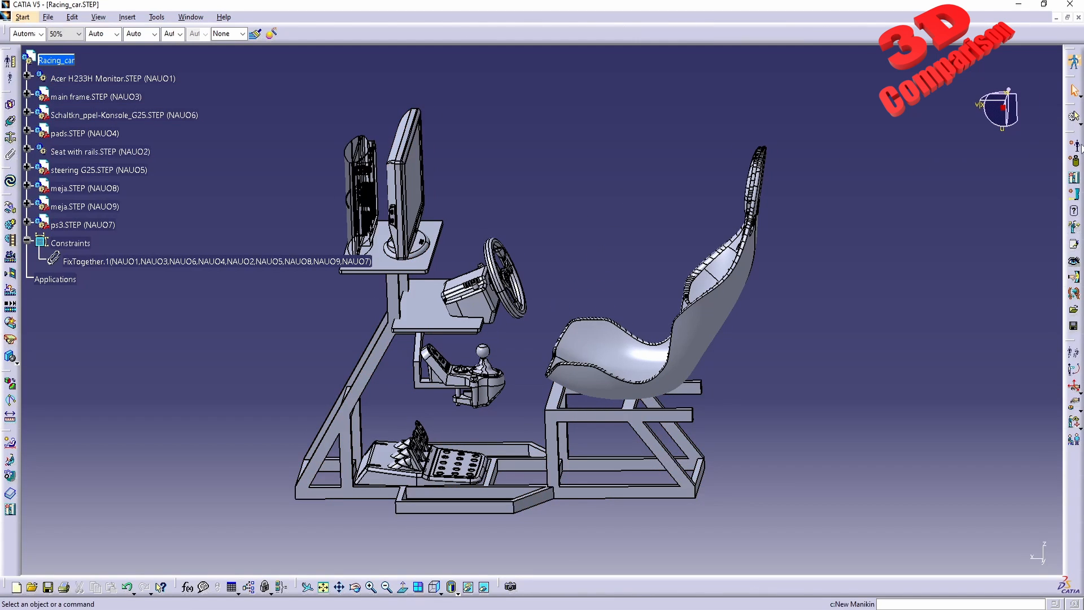
# Insert a new manikin named Manikin1 into the Racing_car product as its father product.
pyautogui.click(1075, 146)
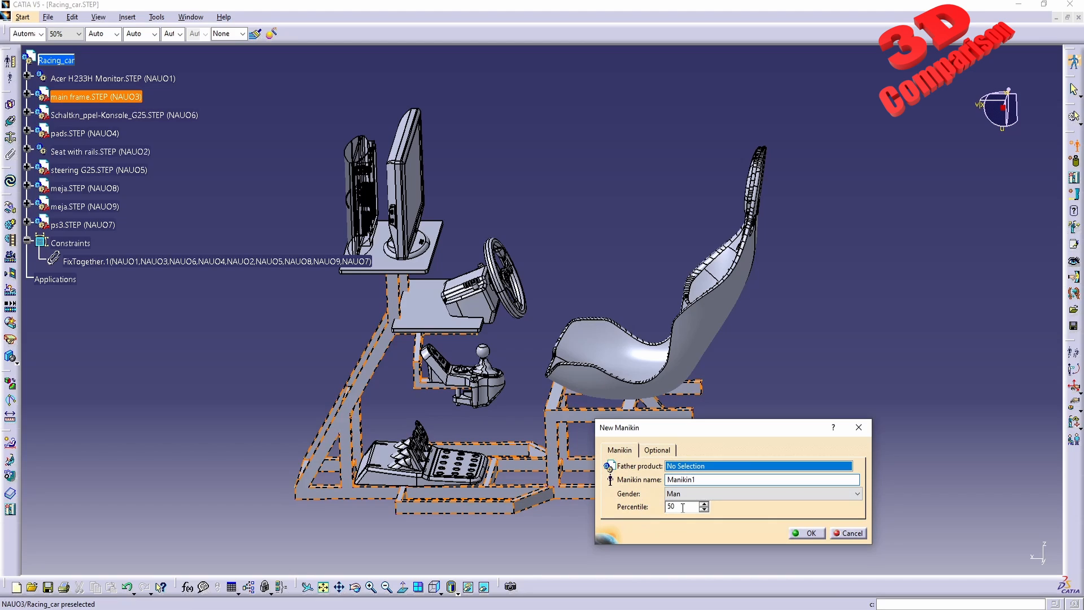
pyautogui.click(57, 61)
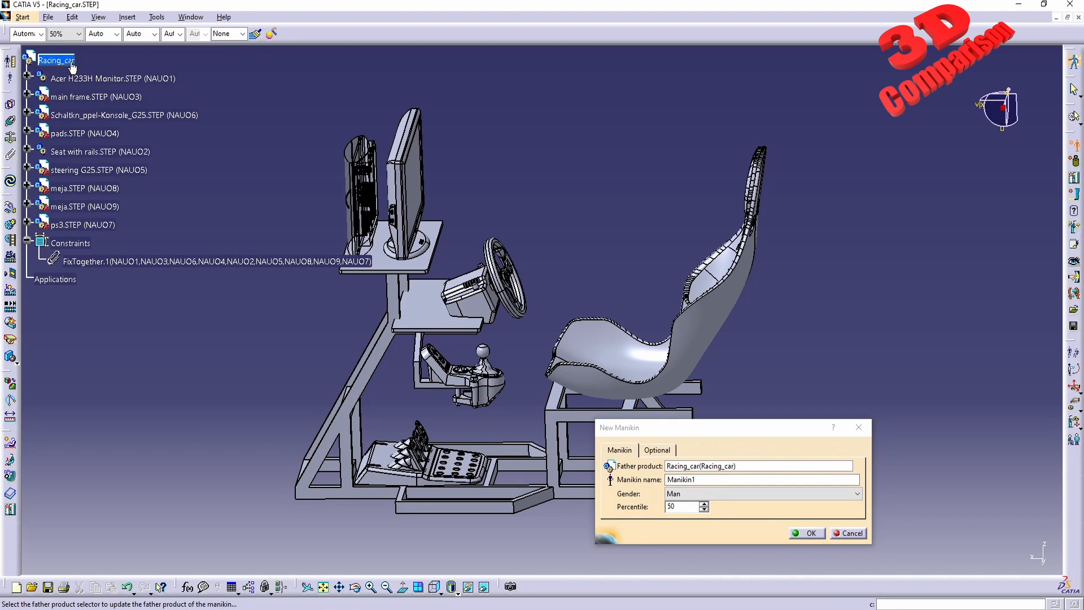
pyautogui.click(811, 533)
# Apply the Sit predefined posture to the manikin with the Posture Editor.
pyautogui.moveTo(577, 315); pyautogui.dragTo(540, 334, button='middle')
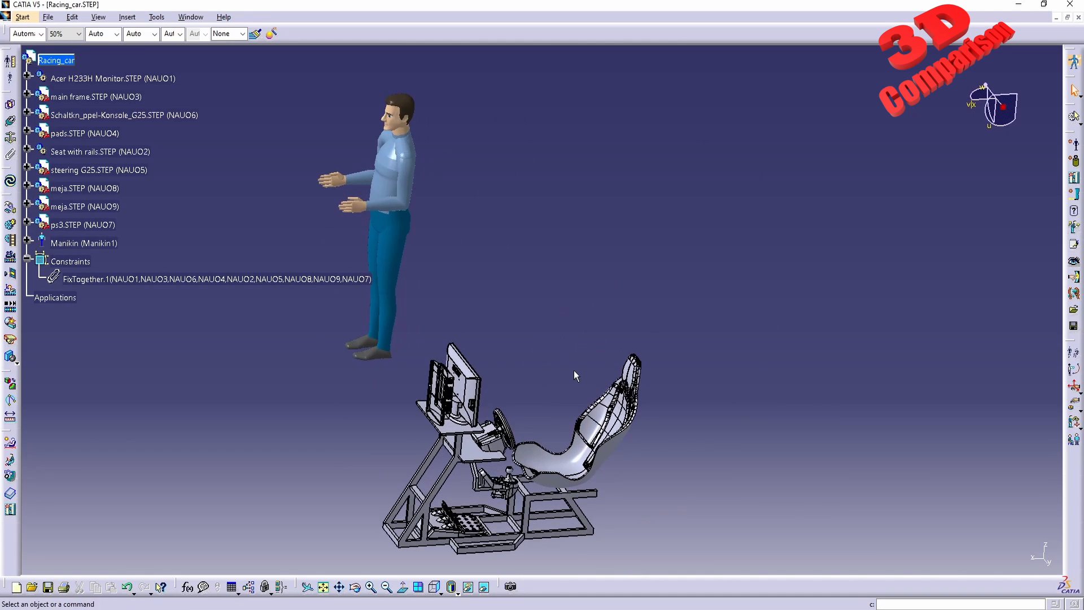
pyautogui.moveTo(697, 373); pyautogui.dragTo(614, 320, button='middle')
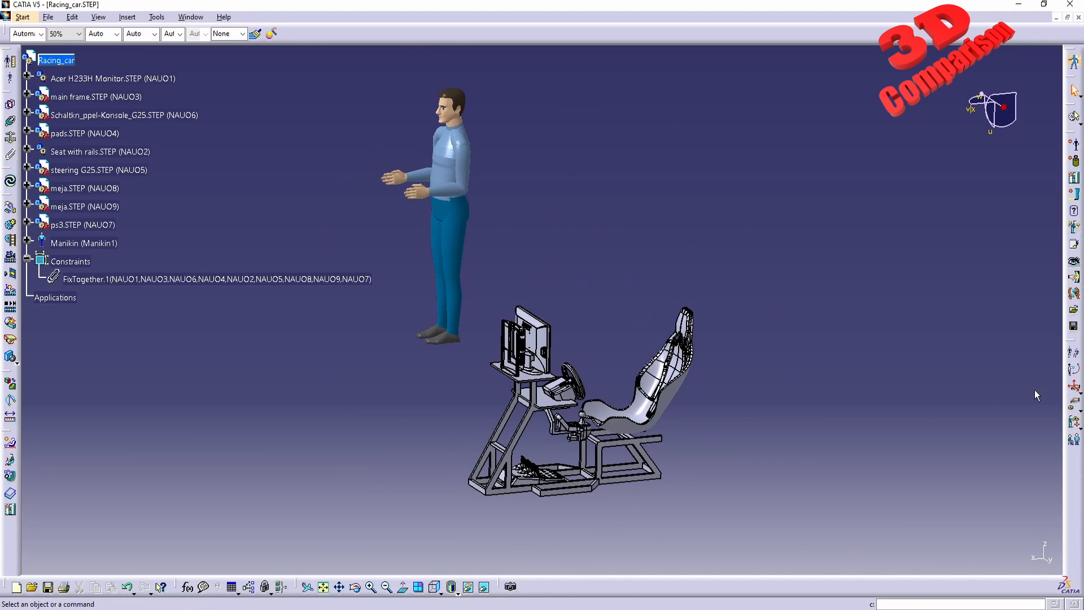
pyautogui.click(1069, 357)
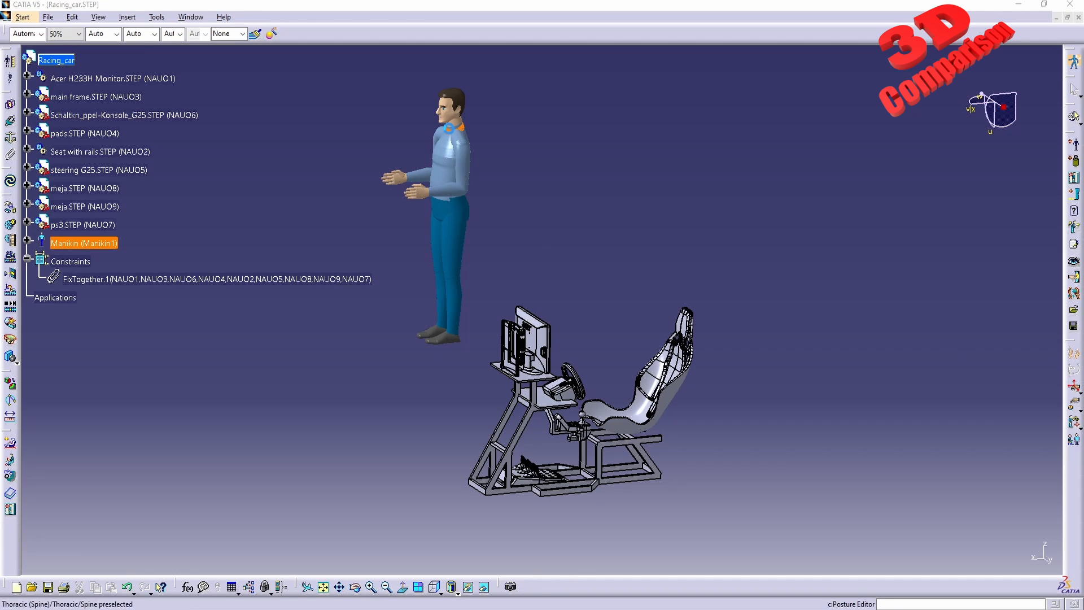
pyautogui.click(449, 149)
pyautogui.click(930, 535)
pyautogui.click(888, 561)
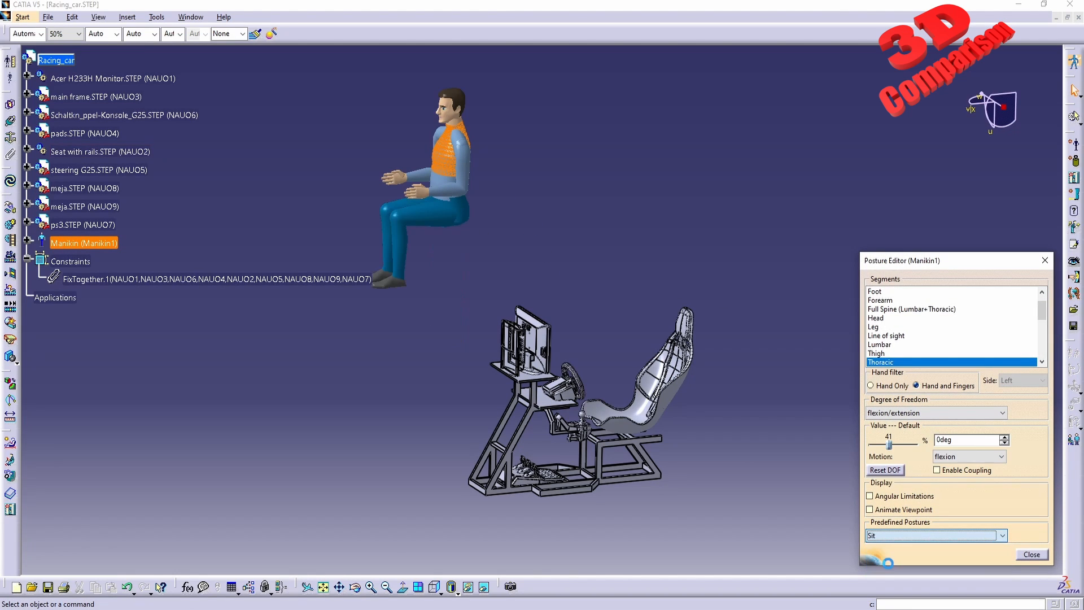
pyautogui.click(1036, 555)
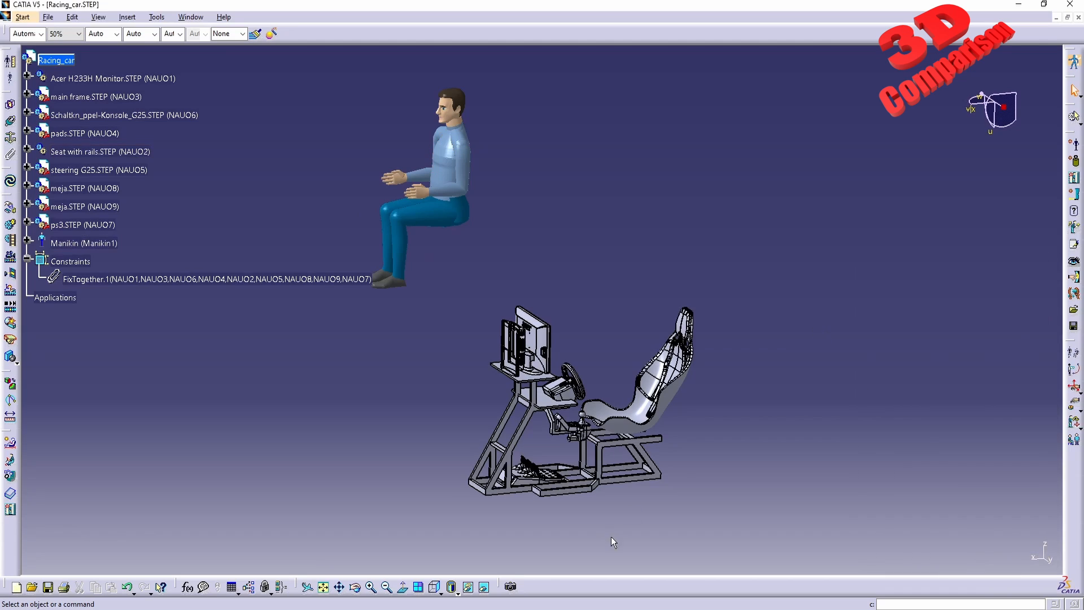
# Switch to the top view and turn automatic compass snapping to the selected object back on.
pyautogui.click(441, 593)
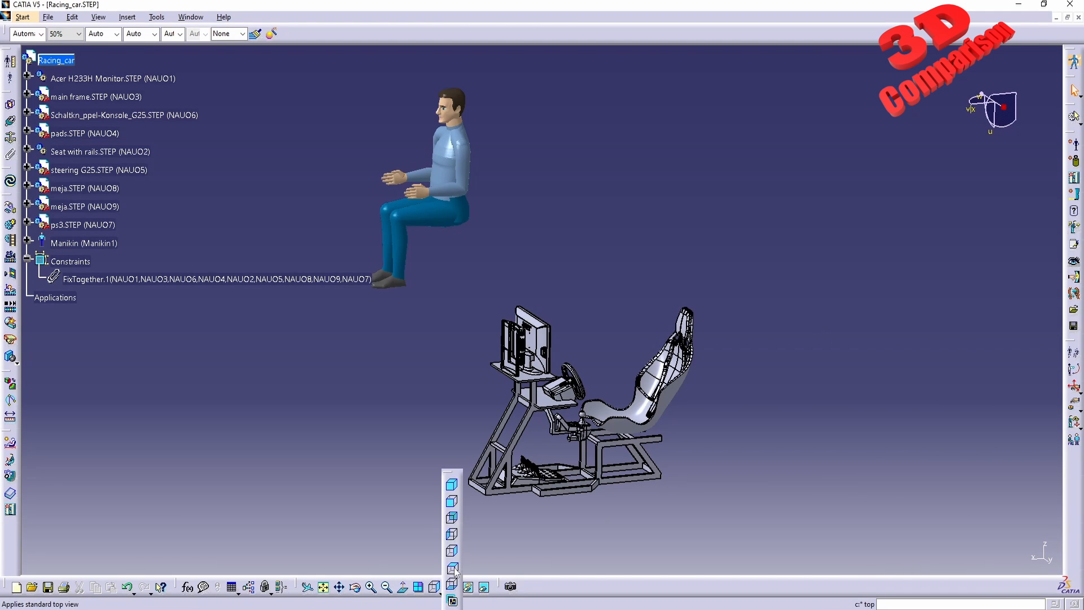
pyautogui.click(96, 243)
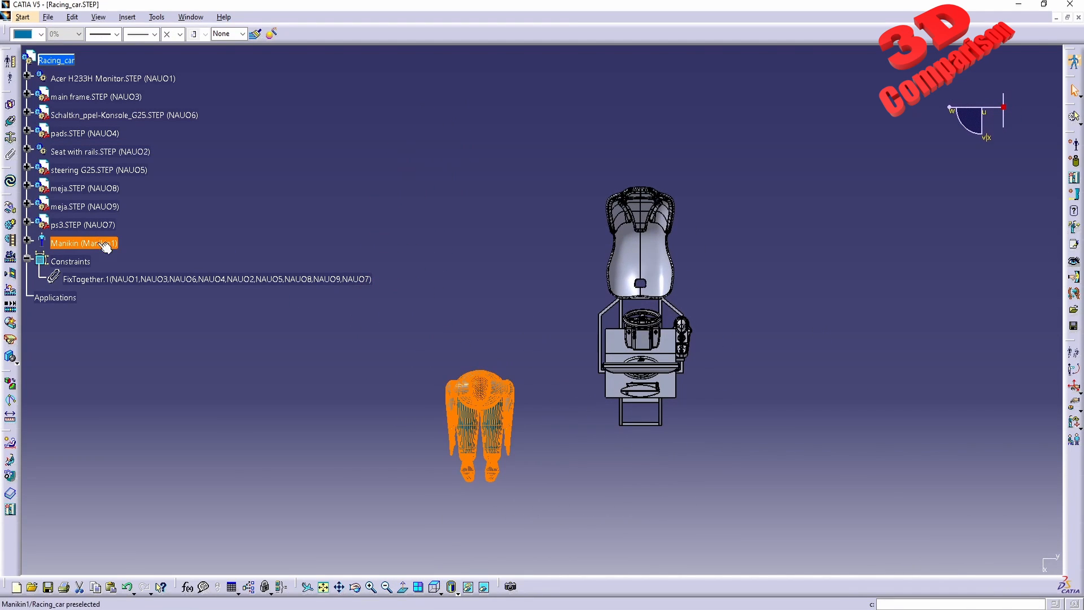
pyautogui.rightClick(1002, 107)
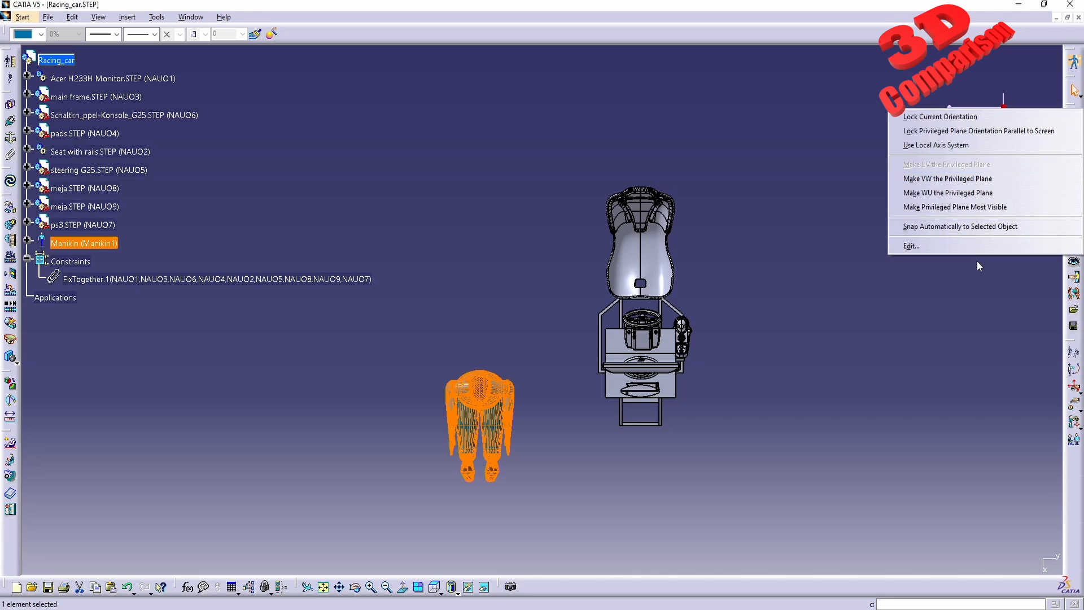
pyautogui.click(970, 226)
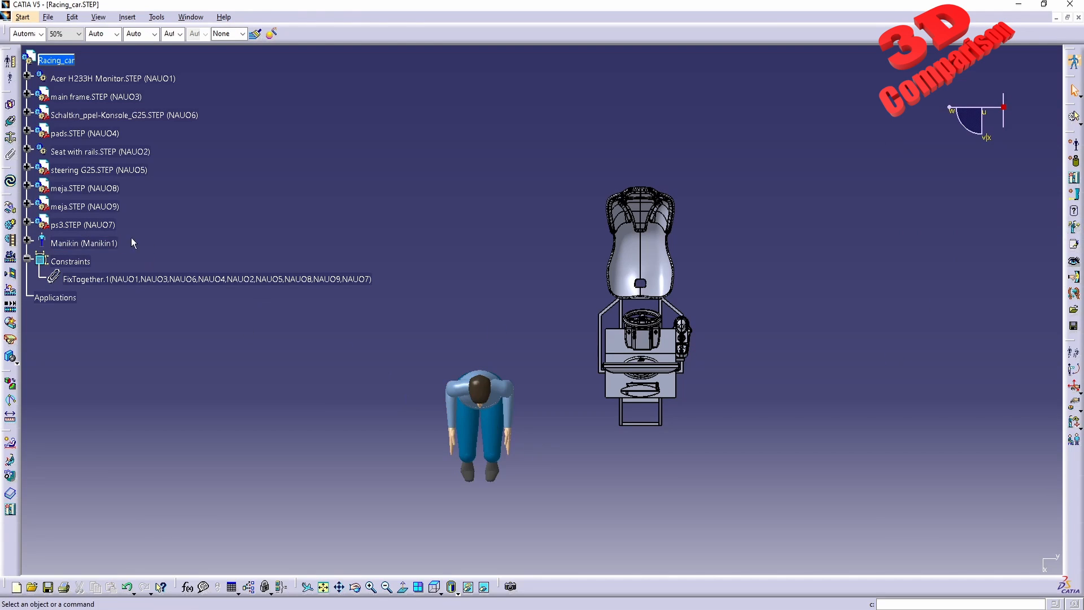
# Move the manikin with the compass until it sits in the racing seat.
pyautogui.click(113, 242)
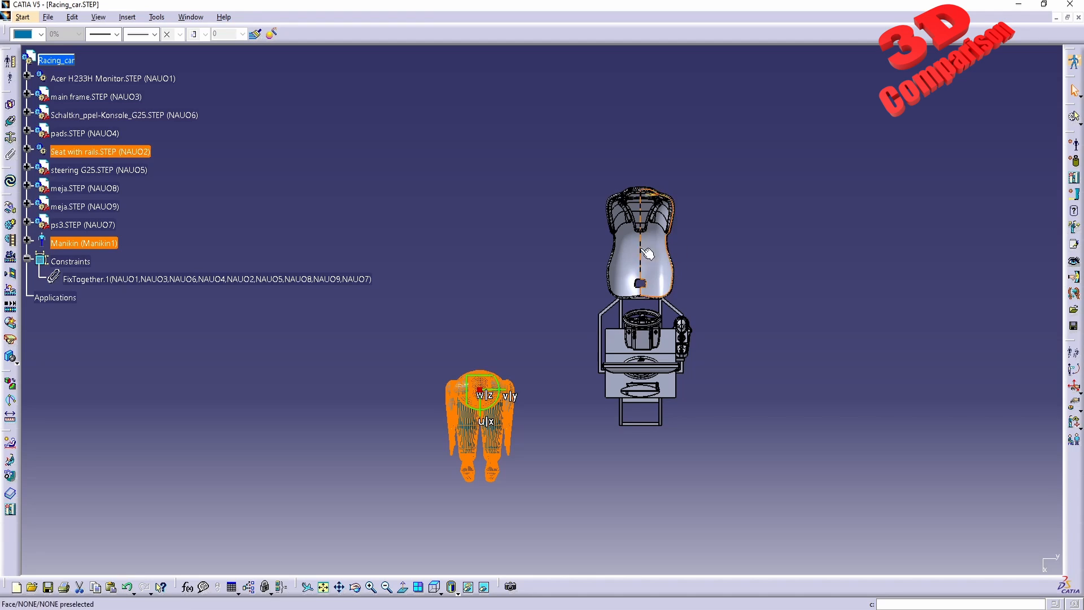
pyautogui.moveTo(481, 380); pyautogui.dragTo(507, 377)
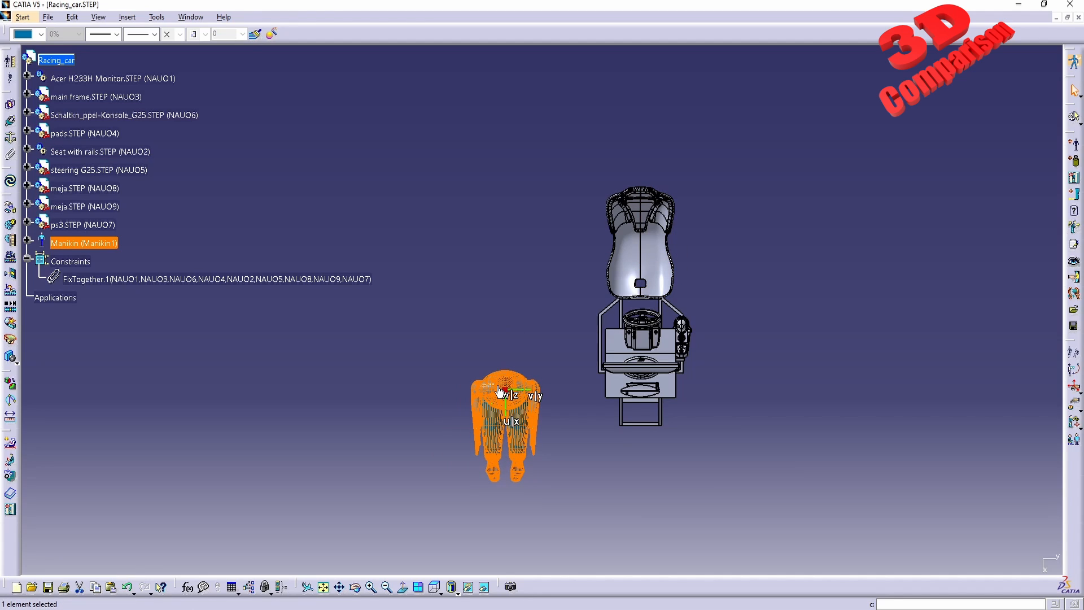
pyautogui.moveTo(499, 385); pyautogui.dragTo(633, 237)
pyautogui.moveTo(743, 304); pyautogui.dragTo(620, 226, button='middle')
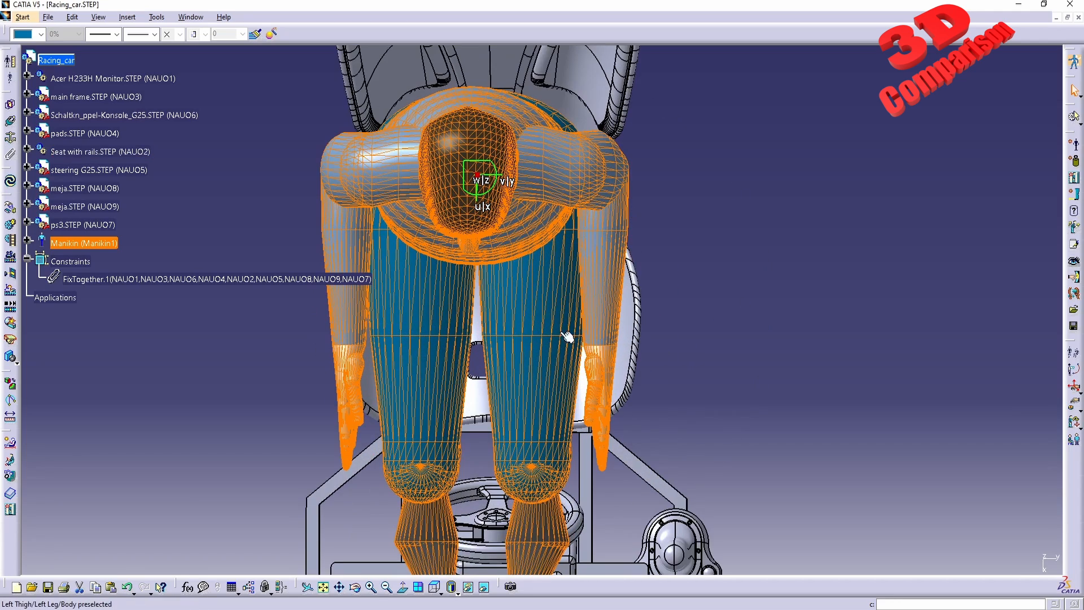
pyautogui.moveTo(497, 278); pyautogui.dragTo(544, 320, button='middle')
pyautogui.moveTo(526, 219)
pyautogui.mouseDown()
pyautogui.moveTo(530, 246)
pyautogui.moveTo(529, 235)
pyautogui.mouseUp()
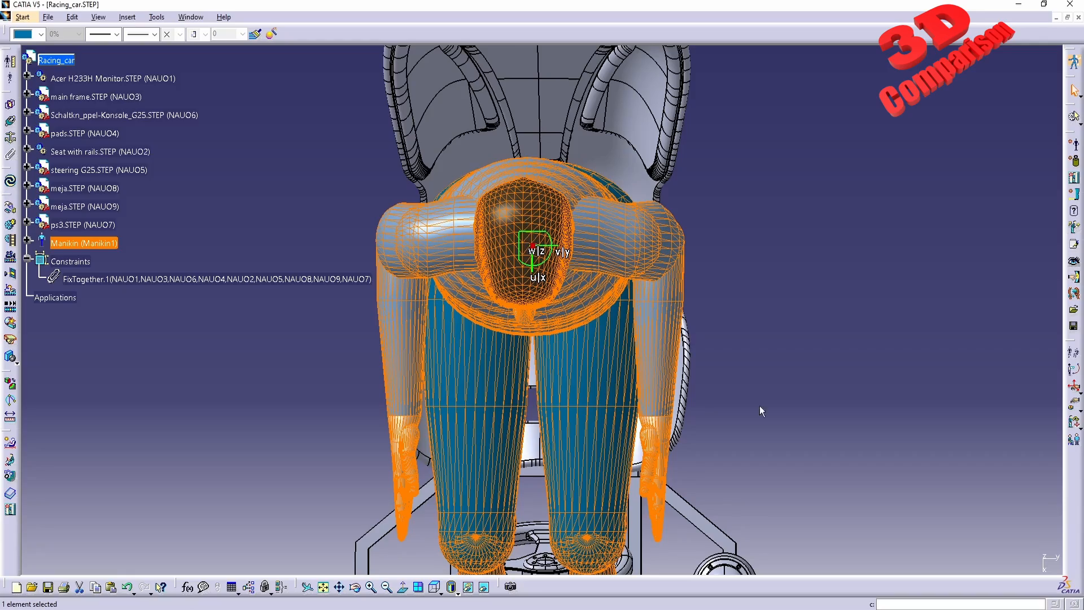
pyautogui.moveTo(760, 407); pyautogui.dragTo(536, 446, button='middle')
pyautogui.moveTo(590, 367); pyautogui.dragTo(461, 143, button='middle')
pyautogui.moveTo(472, 182); pyautogui.dragTo(630, 368)
pyautogui.moveTo(680, 490); pyautogui.dragTo(436, 323, button='middle')
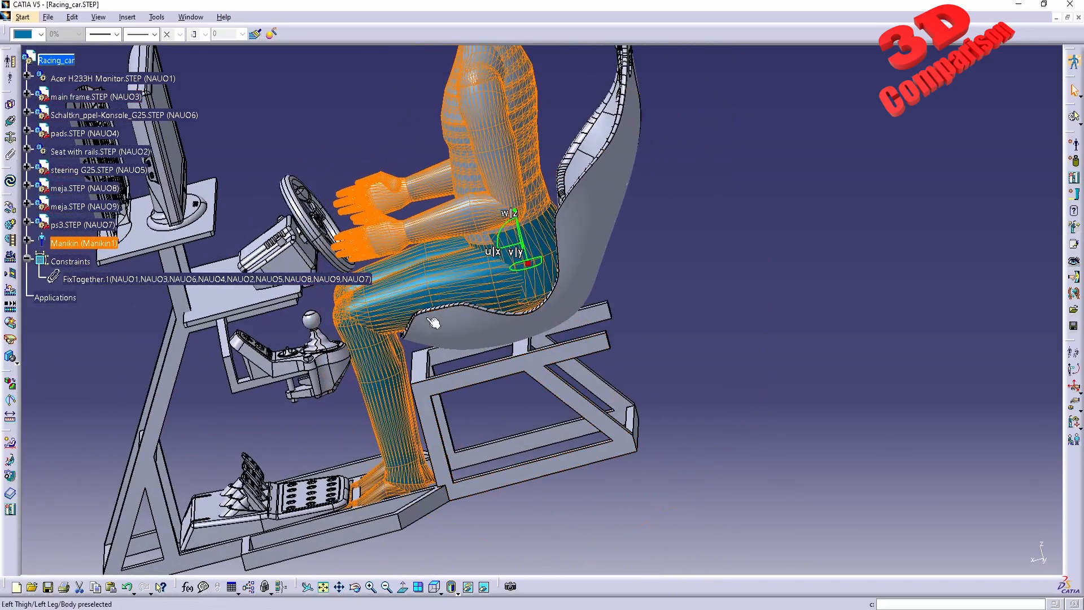
pyautogui.click(670, 246)
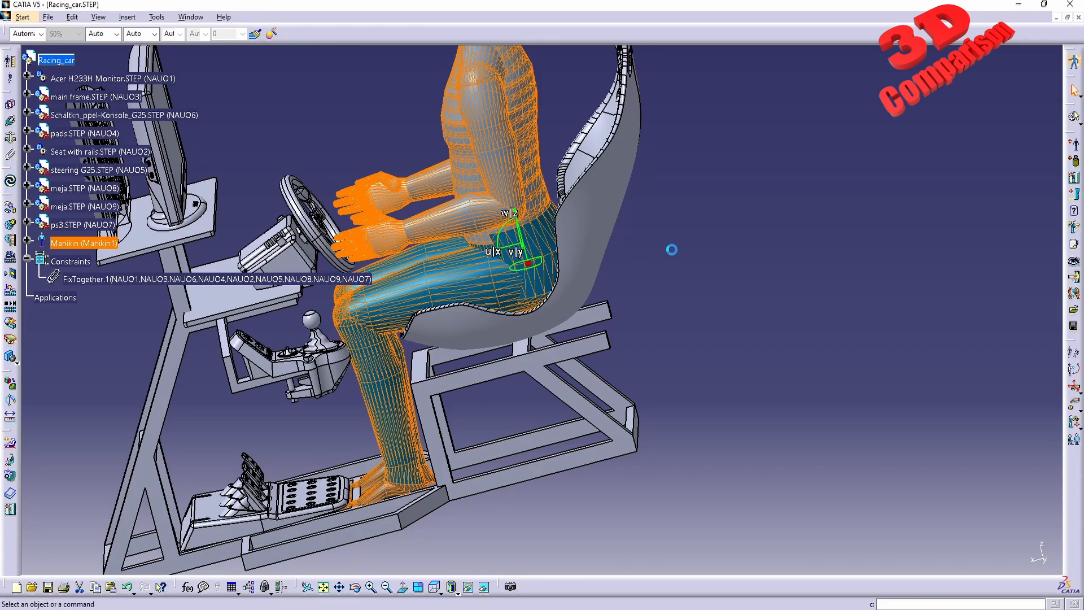
# Return the compass to its default position and select the manikin's left foot in Inverse Kinematics Worker Frame Mode.
pyautogui.moveTo(531, 263); pyautogui.dragTo(730, 266)
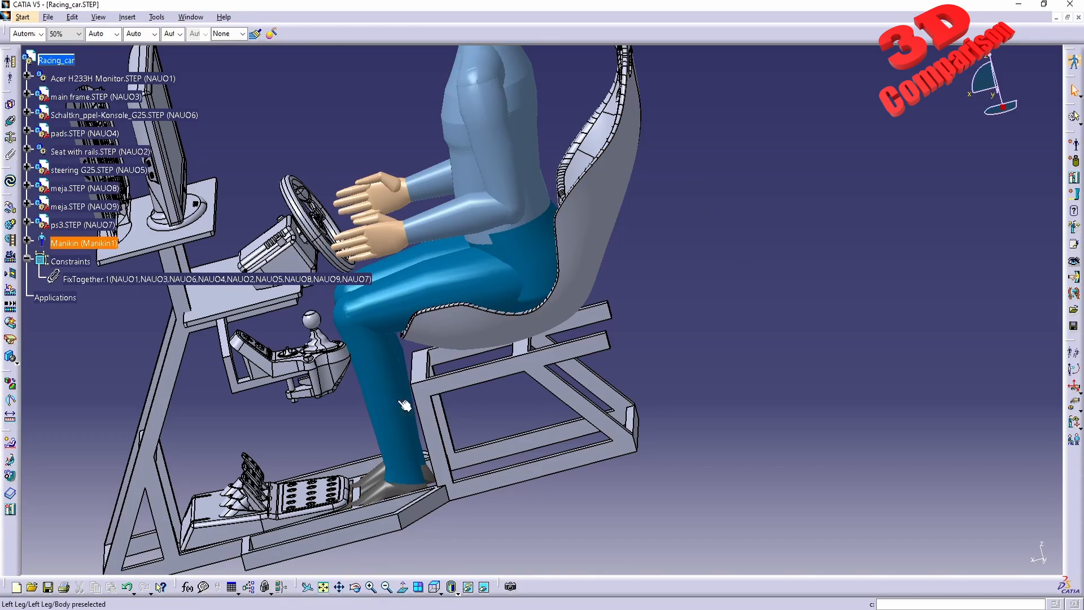
pyautogui.moveTo(404, 404); pyautogui.dragTo(480, 351, button='middle')
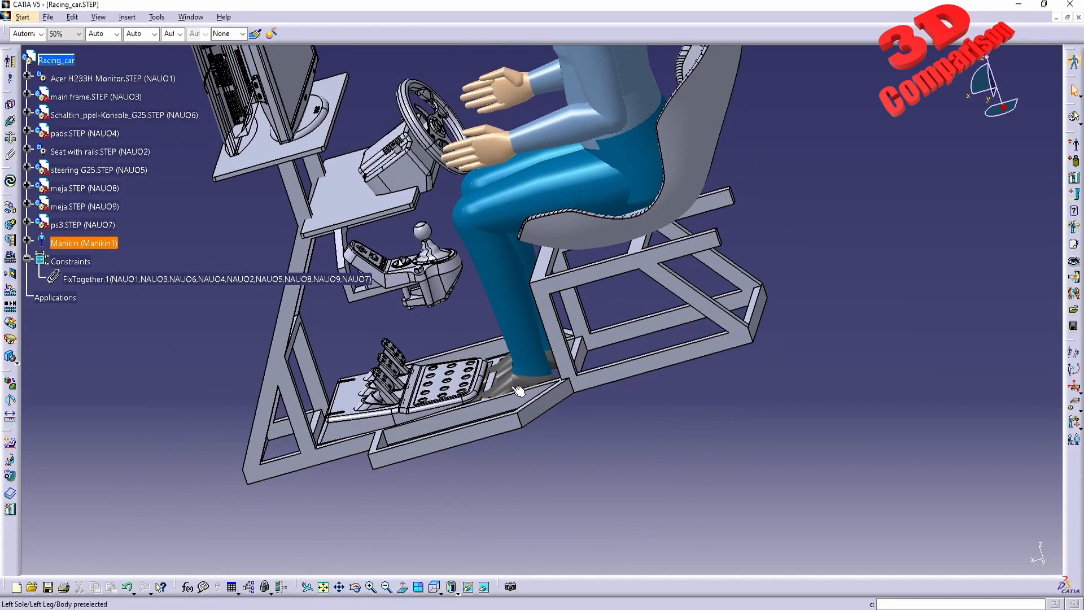
pyautogui.moveTo(637, 444); pyautogui.dragTo(602, 340, button='middle')
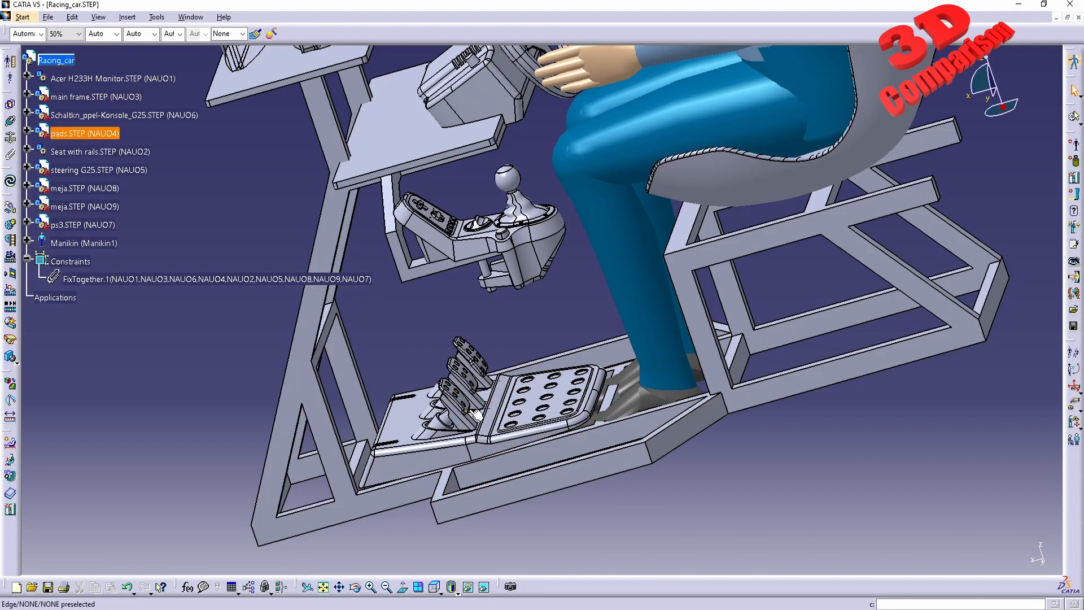
pyautogui.click(1073, 388)
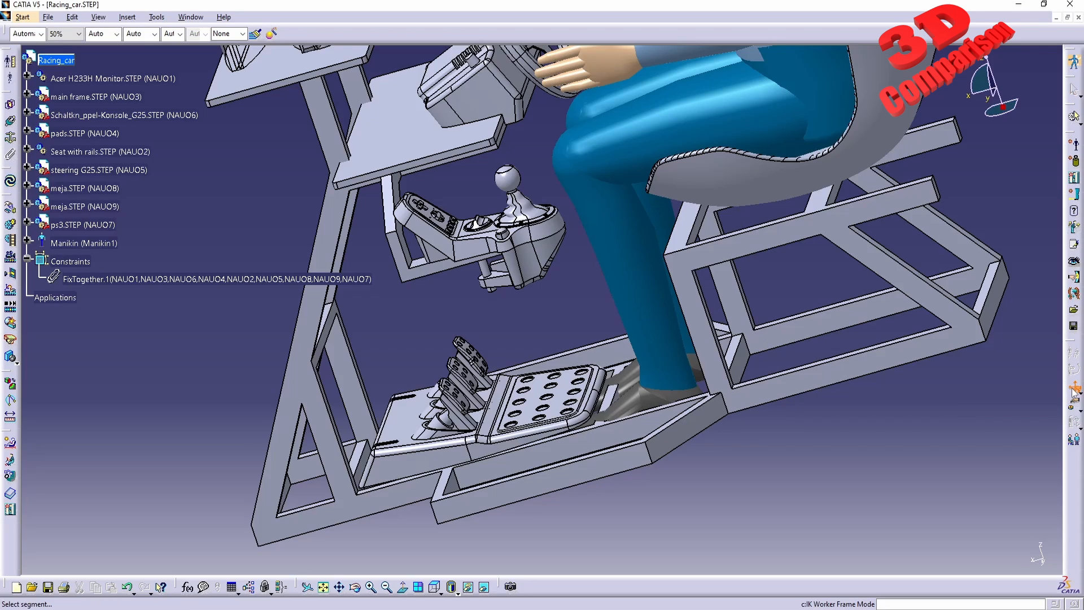
pyautogui.click(642, 406)
# Drag the manikin's left foot with inverse kinematics so it rests on the pedals.
pyautogui.moveTo(676, 390); pyautogui.dragTo(500, 326)
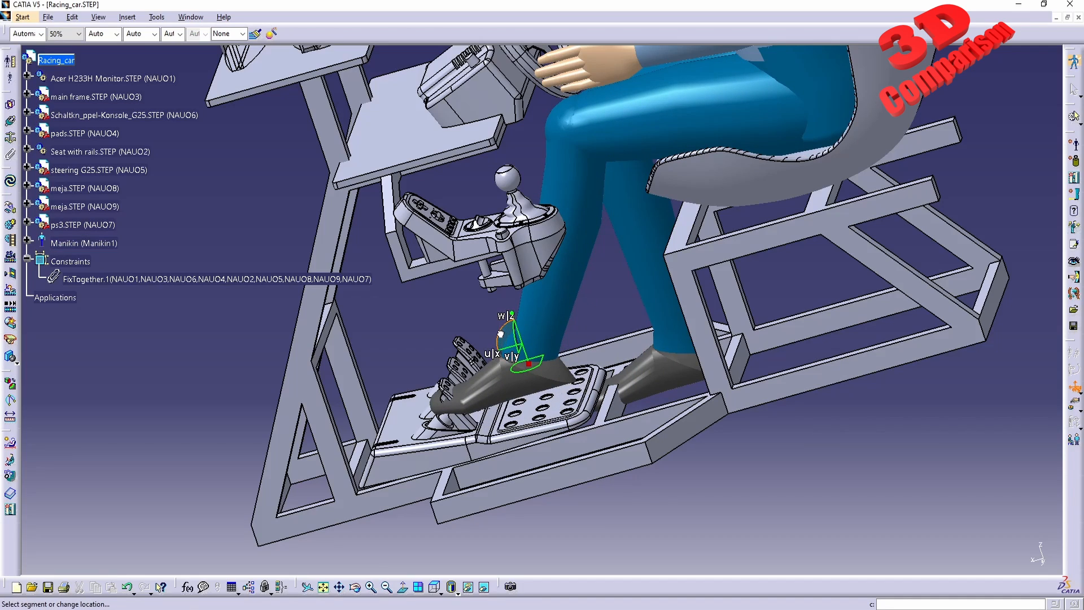
pyautogui.moveTo(500, 333); pyautogui.dragTo(543, 315)
pyautogui.moveTo(543, 316); pyautogui.dragTo(536, 349, button='middle')
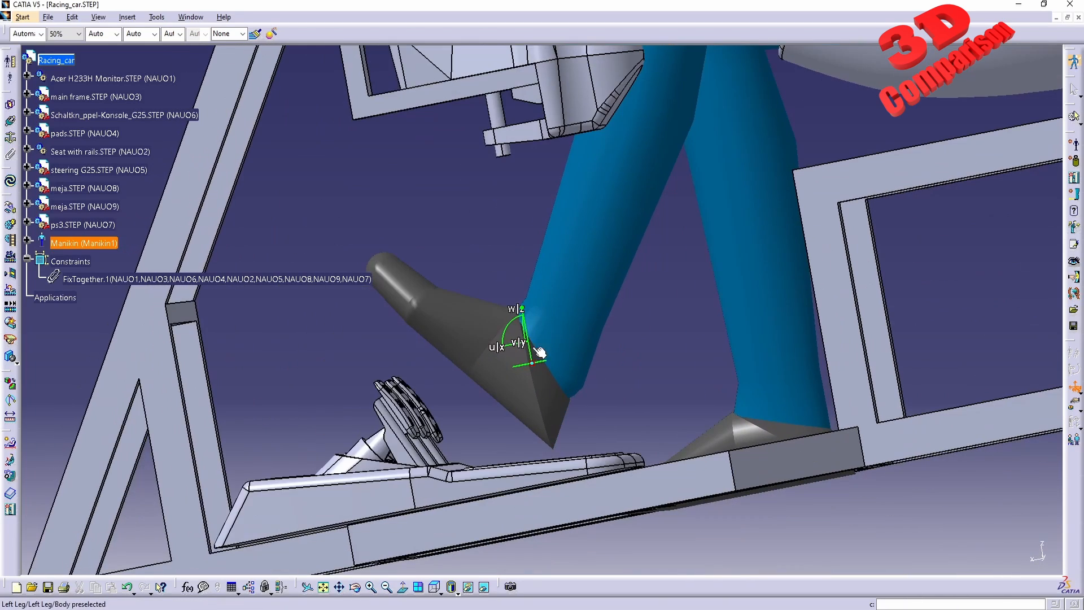
pyautogui.moveTo(539, 352); pyautogui.dragTo(460, 348)
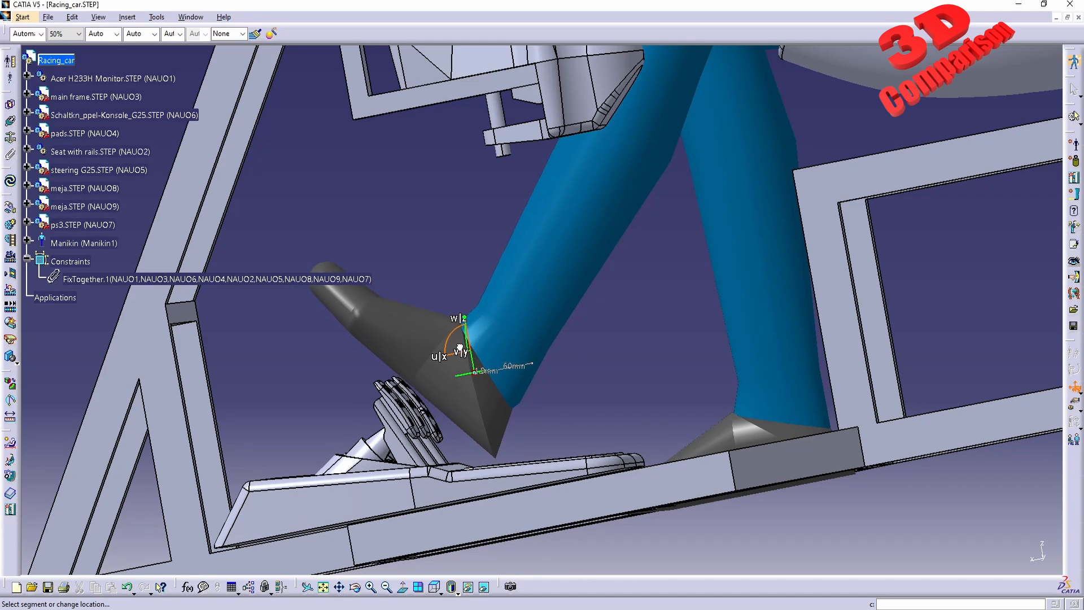
pyautogui.moveTo(460, 348); pyautogui.dragTo(529, 308, button='middle')
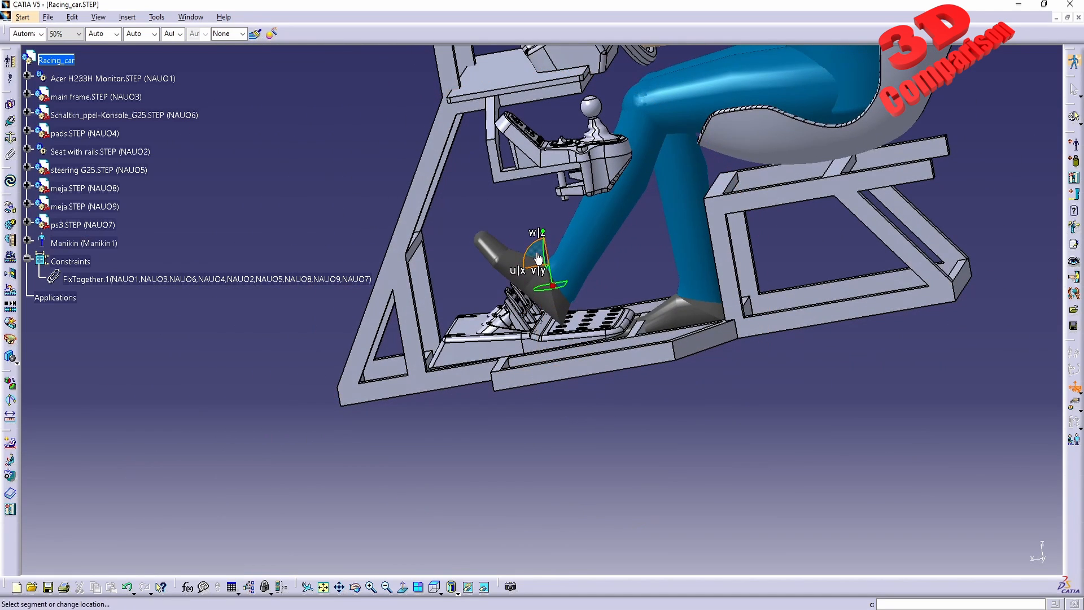
pyautogui.moveTo(538, 259)
pyautogui.mouseDown()
pyautogui.moveTo(416, 281)
pyautogui.moveTo(508, 437)
pyautogui.moveTo(794, 441)
pyautogui.moveTo(561, 496)
pyautogui.moveTo(528, 447)
pyautogui.moveTo(570, 418)
pyautogui.moveTo(624, 442)
pyautogui.moveTo(633, 435)
pyautogui.moveTo(604, 413)
pyautogui.moveTo(484, 459)
pyautogui.moveTo(447, 303)
pyautogui.moveTo(461, 237)
pyautogui.moveTo(459, 295)
pyautogui.moveTo(496, 266)
pyautogui.moveTo(531, 262)
pyautogui.mouseUp()
pyautogui.moveTo(694, 238); pyautogui.dragTo(678, 378, button='middle')
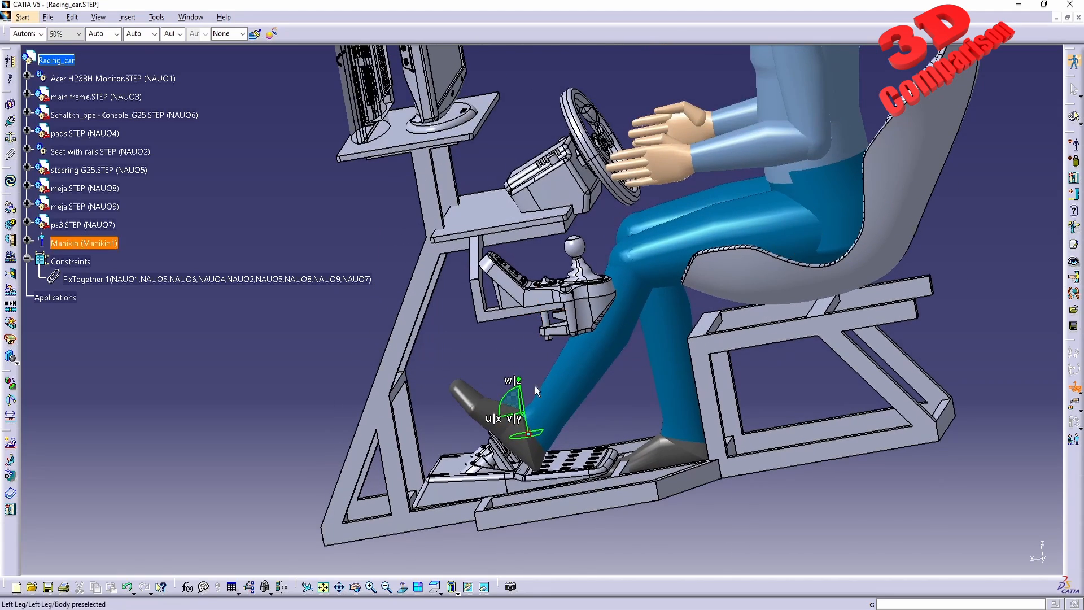
pyautogui.moveTo(534, 385); pyautogui.dragTo(538, 545, button='middle')
pyautogui.moveTo(538, 545); pyautogui.dragTo(542, 418, button='middle')
pyautogui.moveTo(619, 306); pyautogui.dragTo(636, 308)
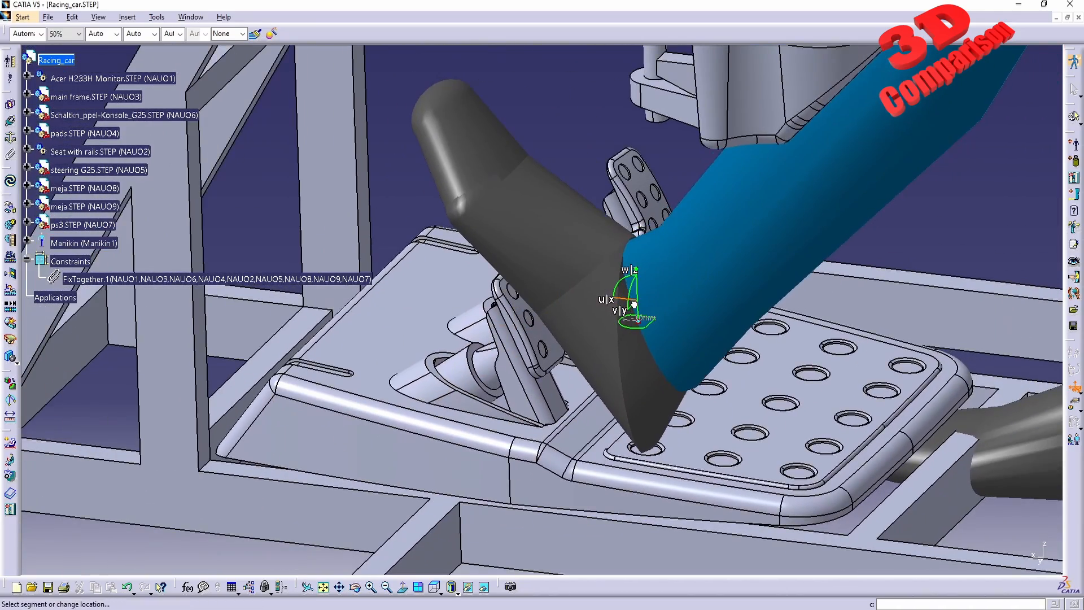
pyautogui.moveTo(644, 314); pyautogui.dragTo(435, 453, button='middle')
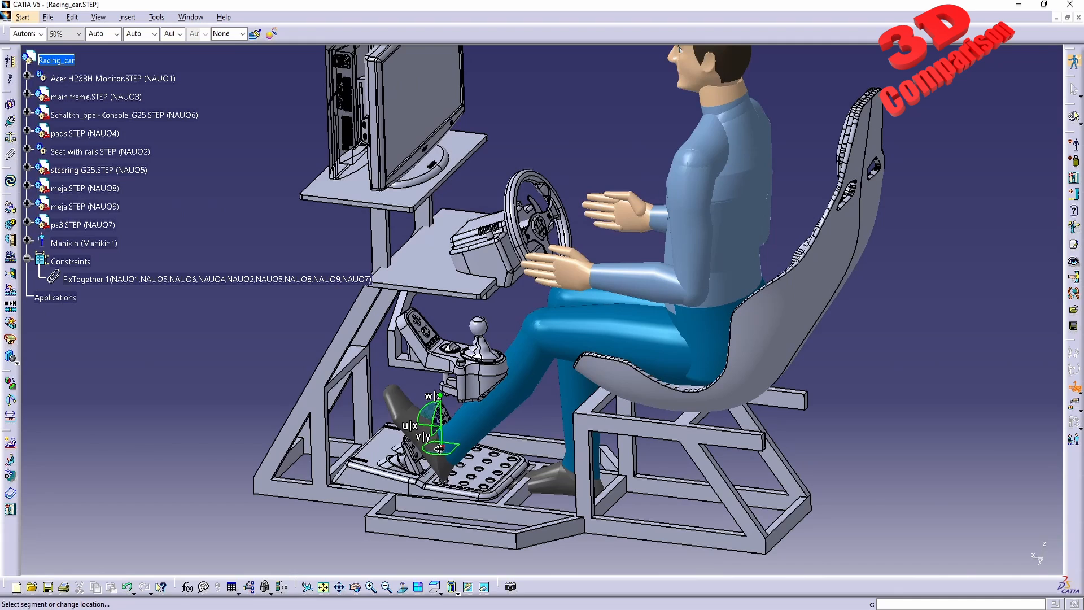
# Drag the manikin's right foot with inverse kinematics so it rests on the pedals.
pyautogui.moveTo(551, 491); pyautogui.dragTo(588, 452, button='middle')
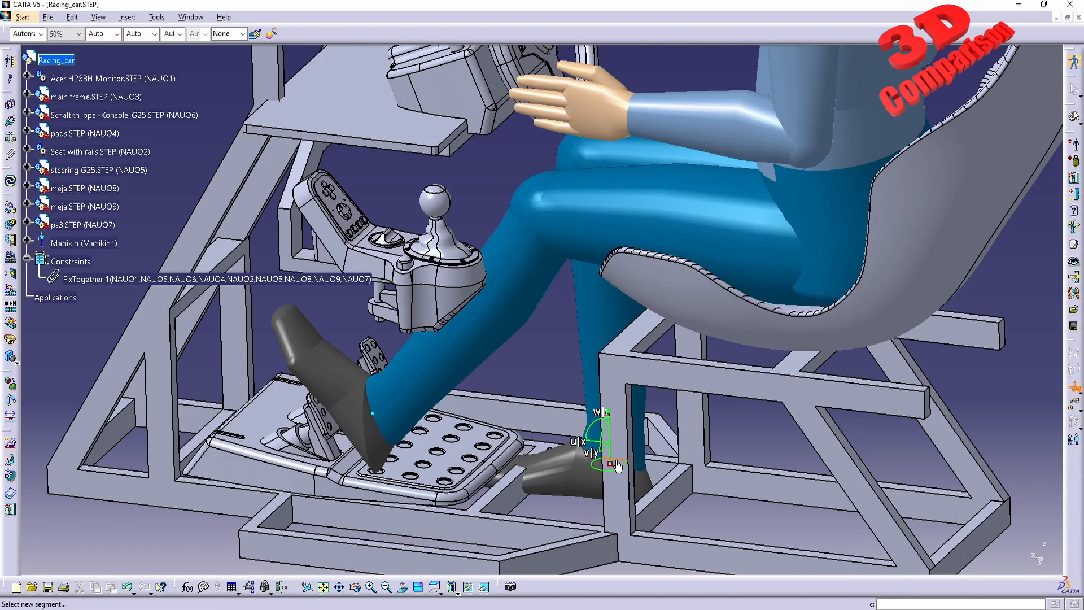
pyautogui.moveTo(618, 465); pyautogui.dragTo(468, 436)
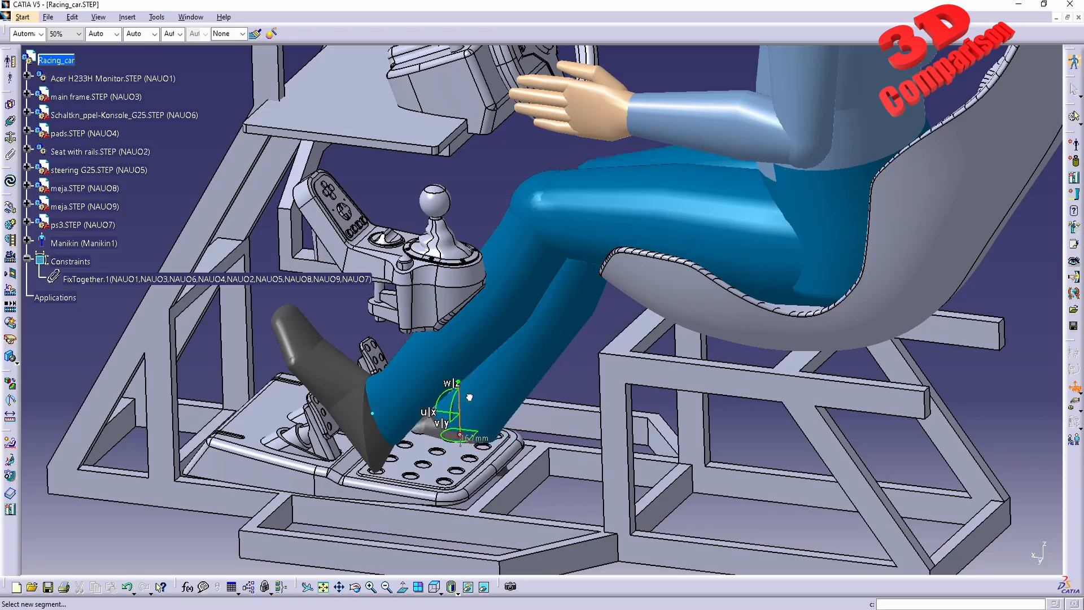
pyautogui.moveTo(469, 397); pyautogui.dragTo(513, 368, button='middle')
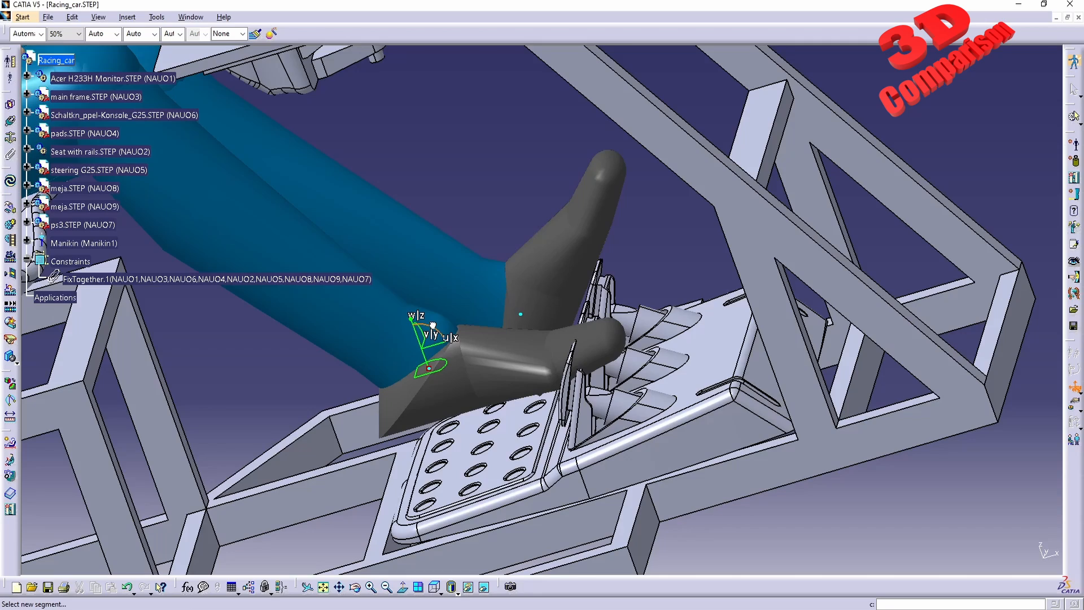
pyautogui.moveTo(432, 325); pyautogui.dragTo(427, 393)
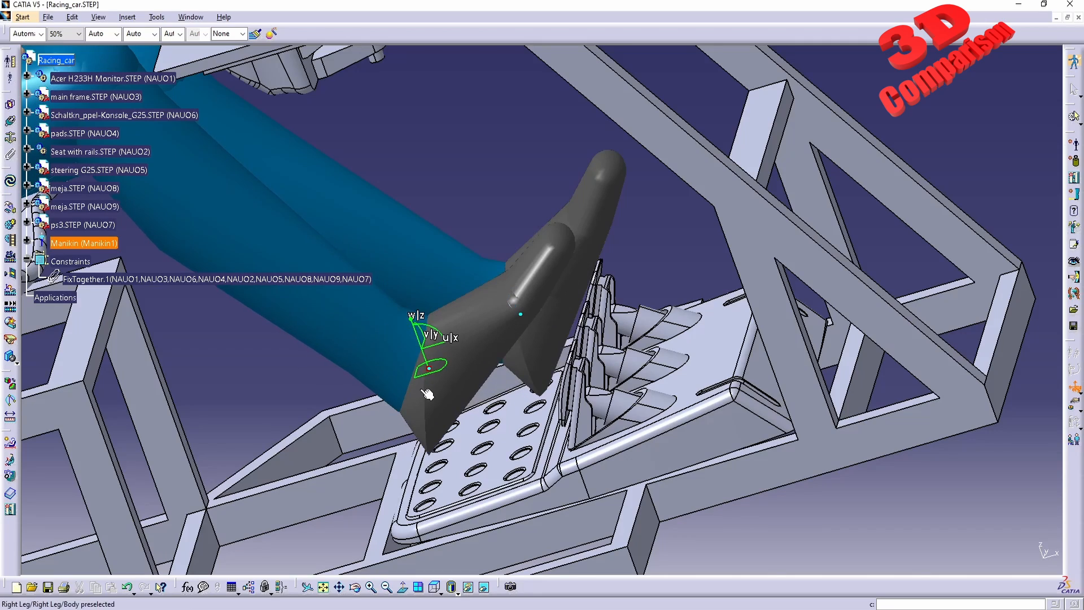
pyautogui.moveTo(427, 393); pyautogui.dragTo(581, 308, button='middle')
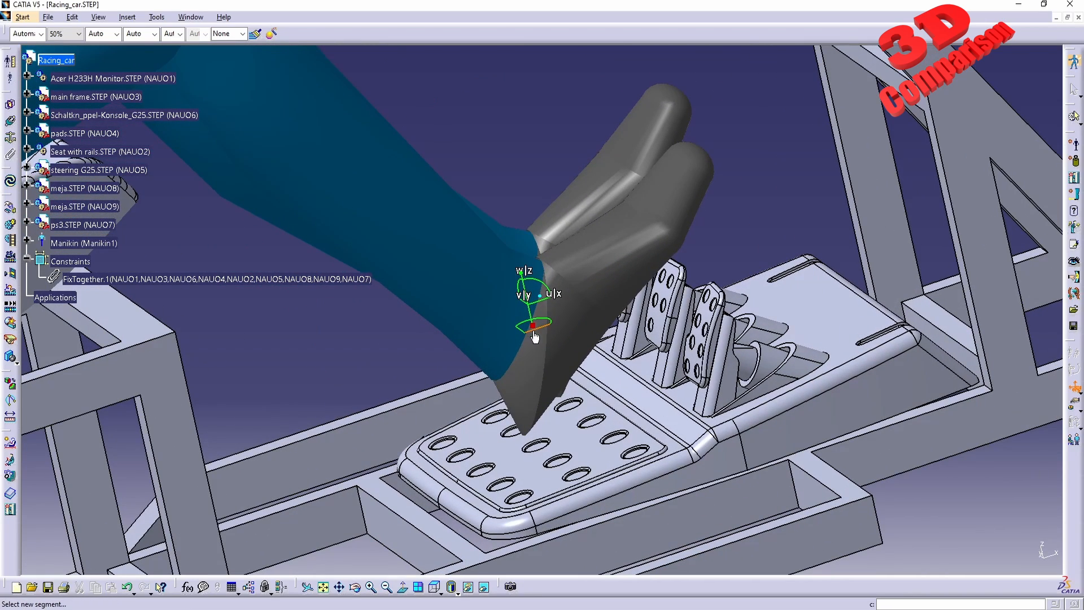
pyautogui.moveTo(536, 337); pyautogui.dragTo(655, 297)
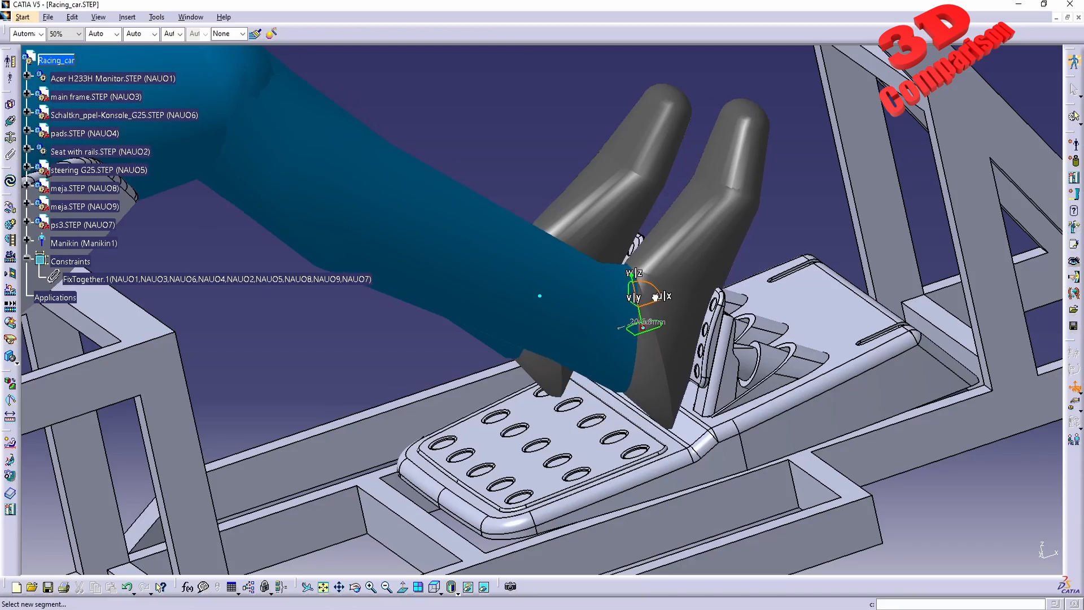
pyautogui.moveTo(659, 312); pyautogui.dragTo(508, 380, button='middle')
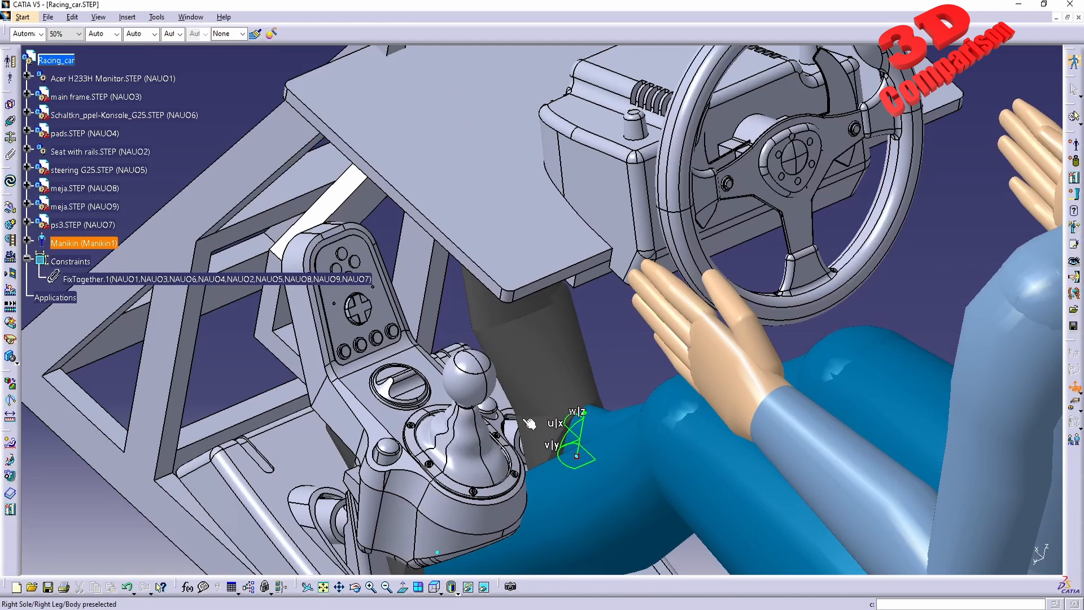
# Drag the manikin's left hand with inverse kinematics toward the steering wheel, then leave the worker frame mode.
pyautogui.moveTo(576, 457); pyautogui.dragTo(633, 349)
pyautogui.moveTo(632, 349); pyautogui.dragTo(657, 428, button='middle')
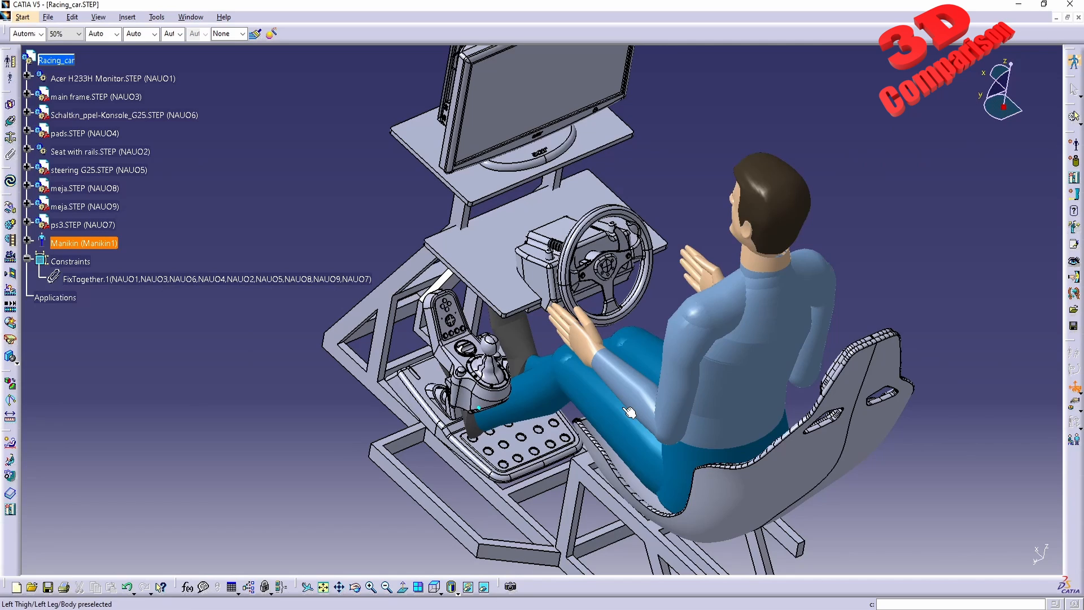
pyautogui.moveTo(644, 349); pyautogui.dragTo(648, 300, button='middle')
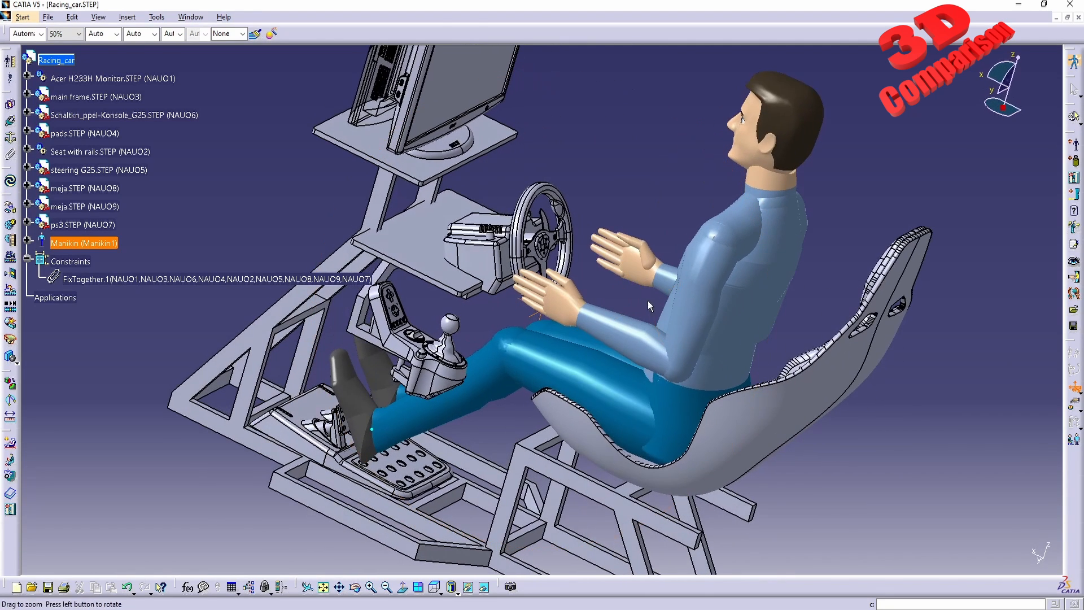
pyautogui.click(1075, 390)
pyautogui.click(561, 299)
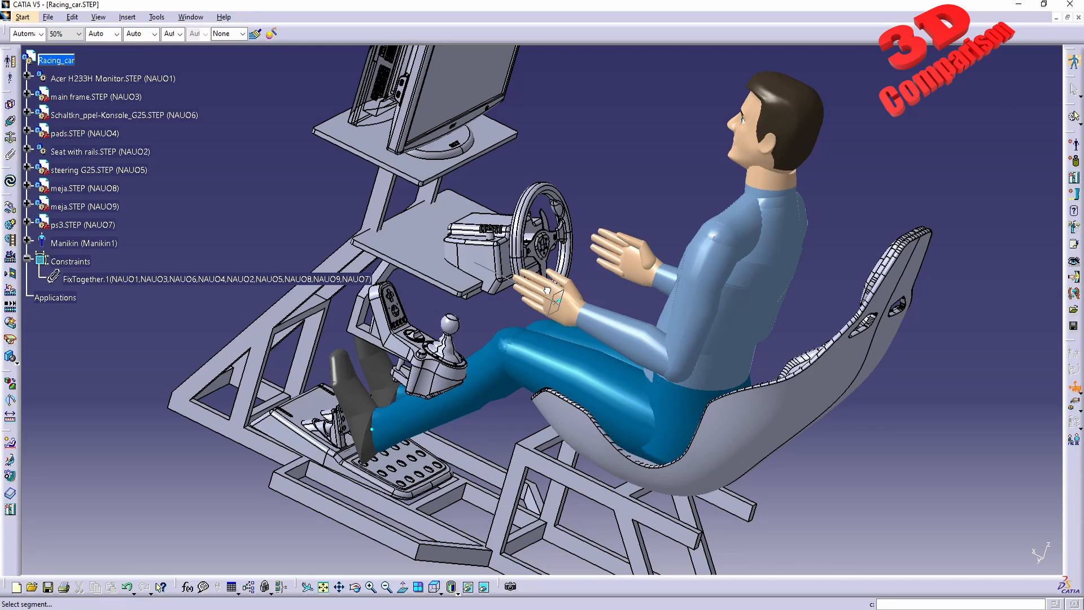
pyautogui.moveTo(573, 314); pyautogui.dragTo(588, 389, button='middle')
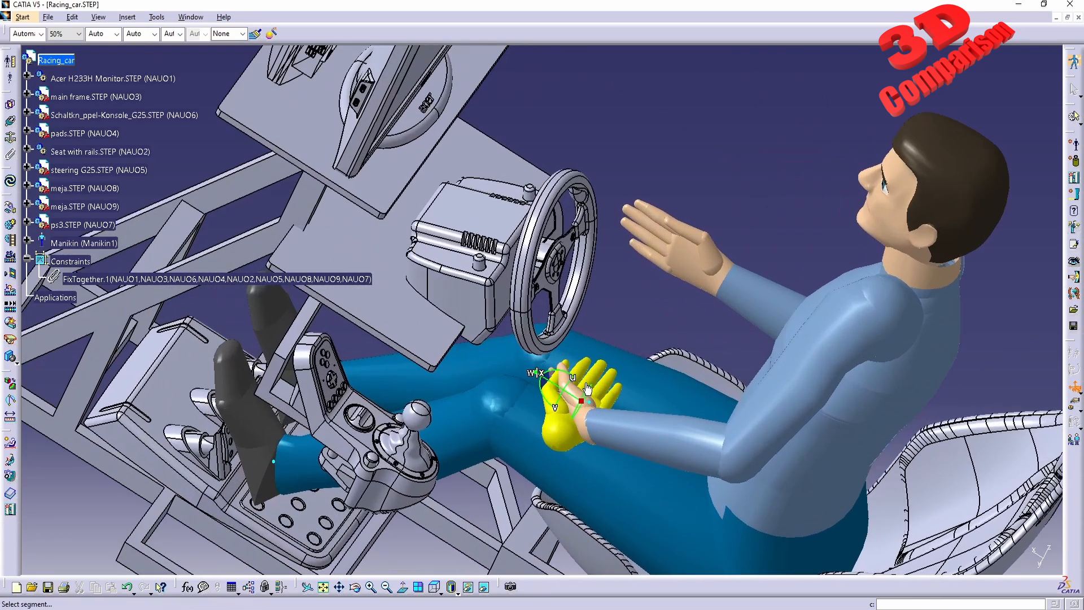
pyautogui.click(582, 407)
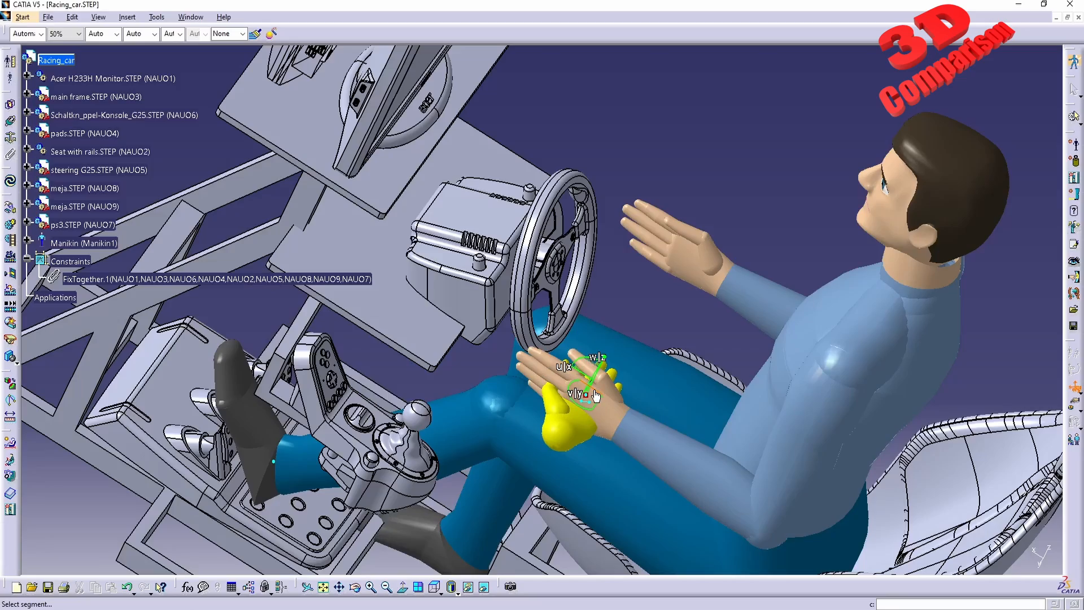
pyautogui.moveTo(596, 396); pyautogui.dragTo(543, 340)
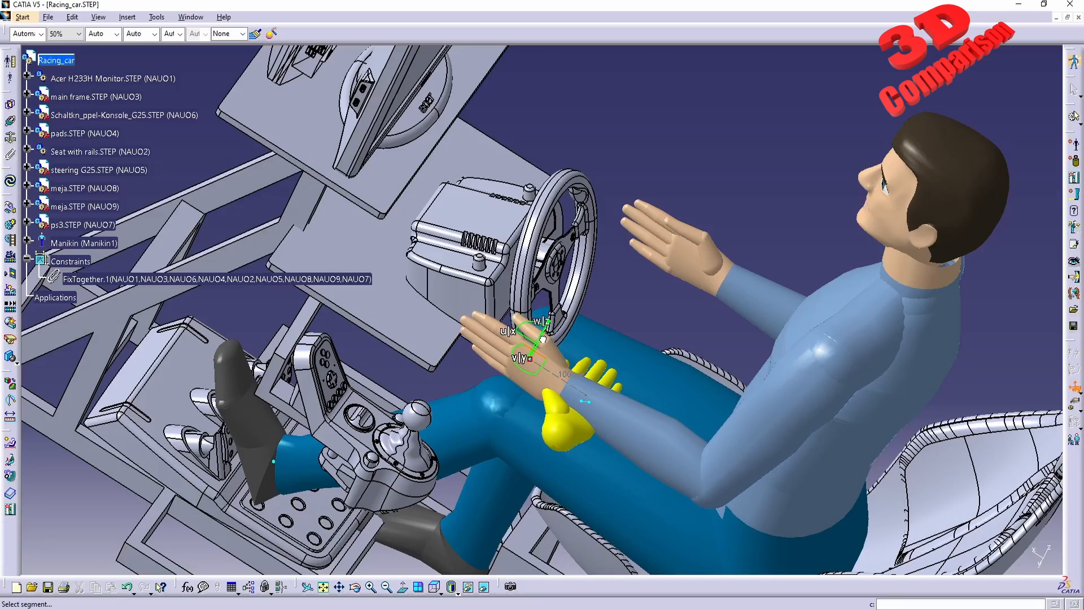
pyautogui.moveTo(543, 339); pyautogui.dragTo(468, 366, button='middle')
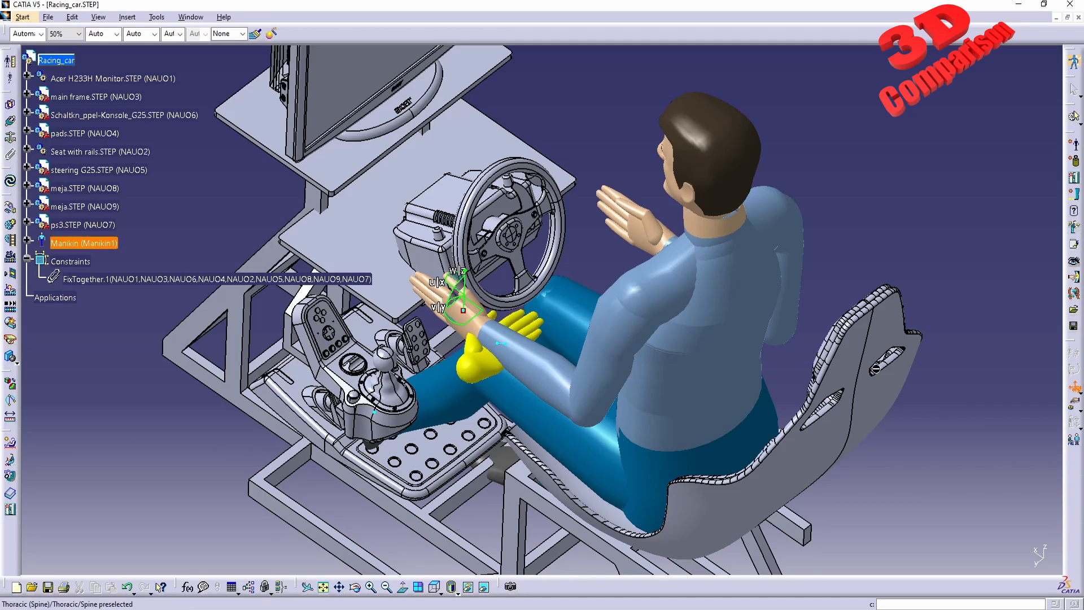
pyautogui.click(1075, 391)
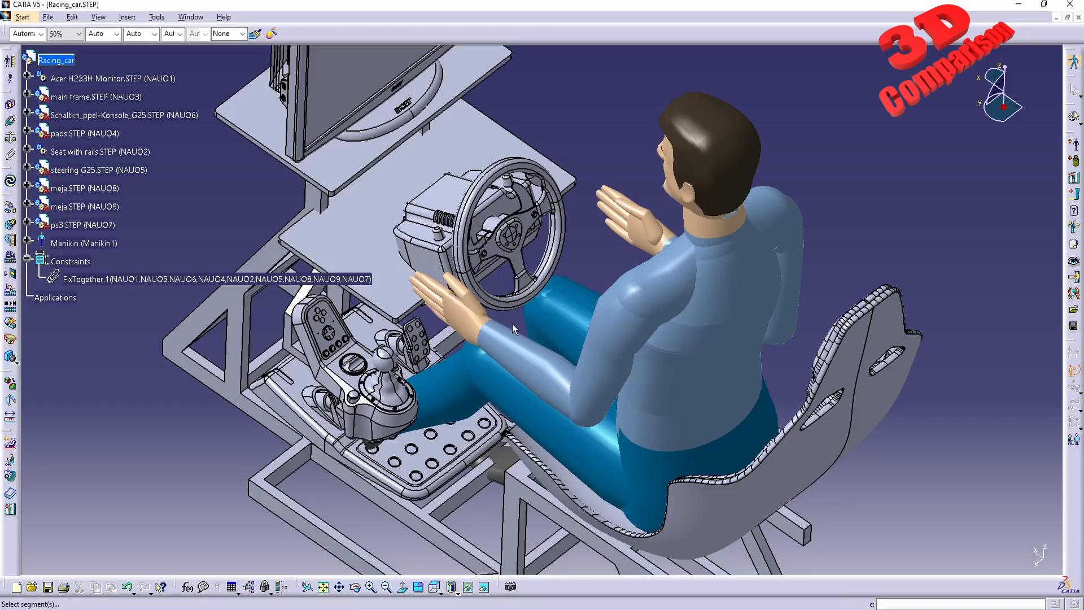
# Switch the left forearm's manipulated degree of freedom to pronation/supination and turn it slightly with forward kinematics.
pyautogui.moveTo(512, 323); pyautogui.dragTo(610, 394, button='middle')
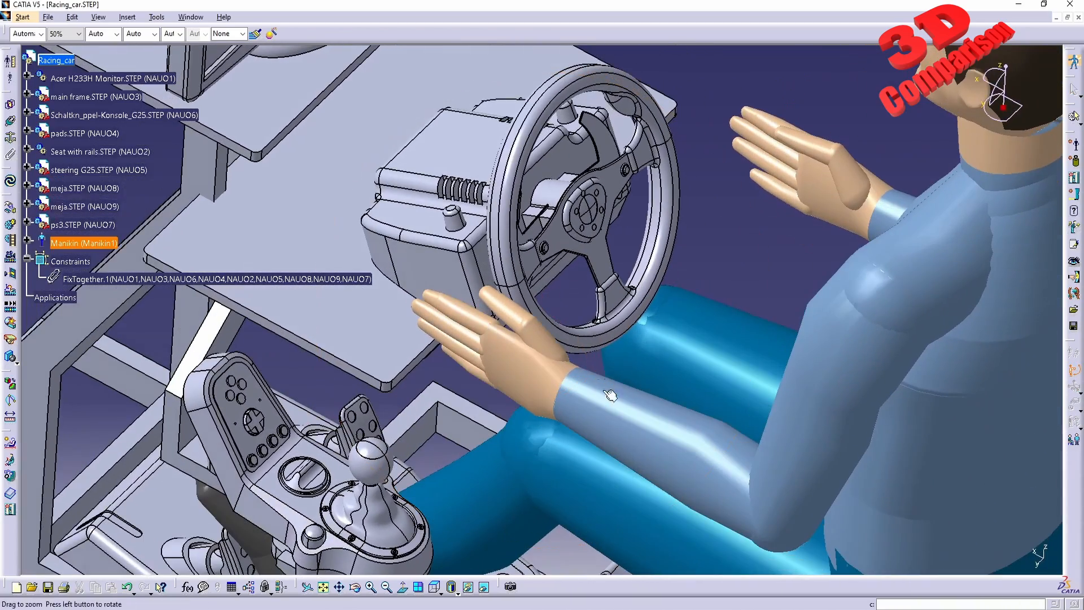
pyautogui.moveTo(638, 430)
pyautogui.moveTo(637, 430)
pyautogui.mouseDown()
pyautogui.moveTo(661, 389)
pyautogui.moveTo(633, 426)
pyautogui.mouseUp()
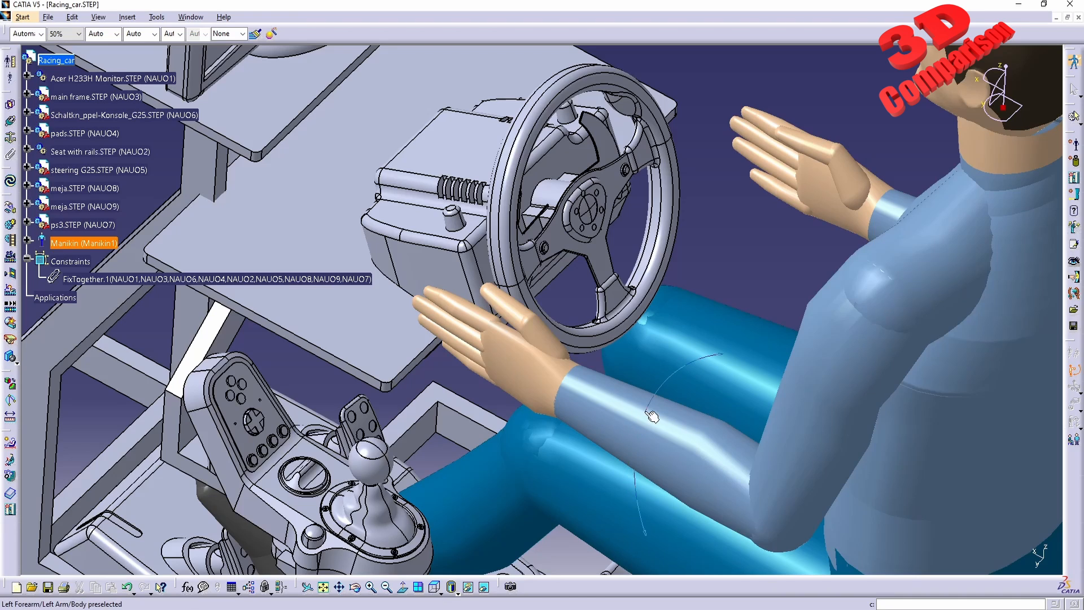
pyautogui.moveTo(650, 414); pyautogui.dragTo(595, 380, button='middle')
pyautogui.rightClick(578, 370)
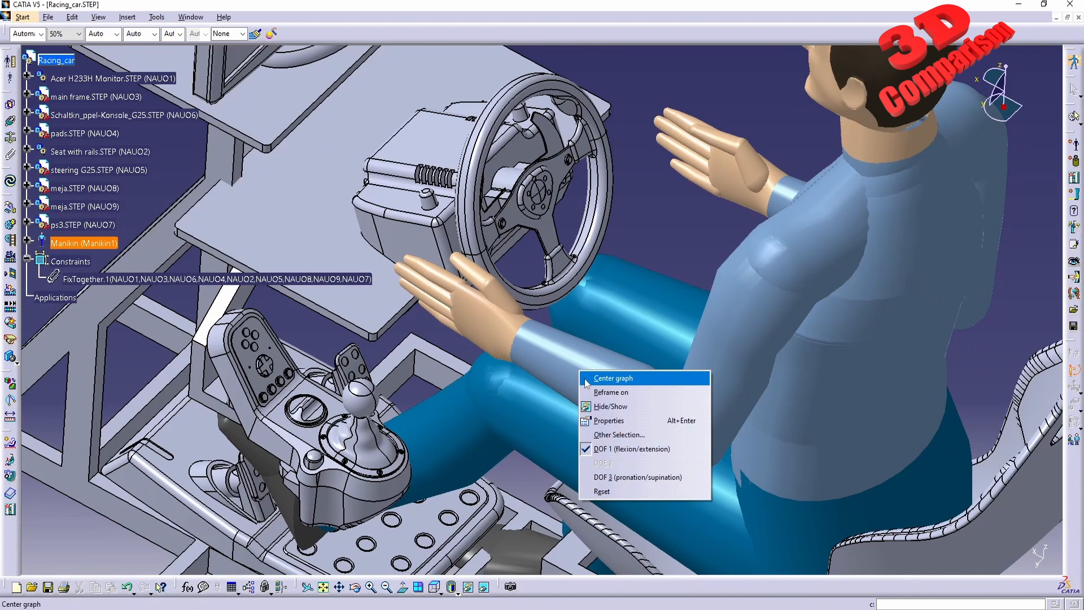
pyautogui.click(622, 480)
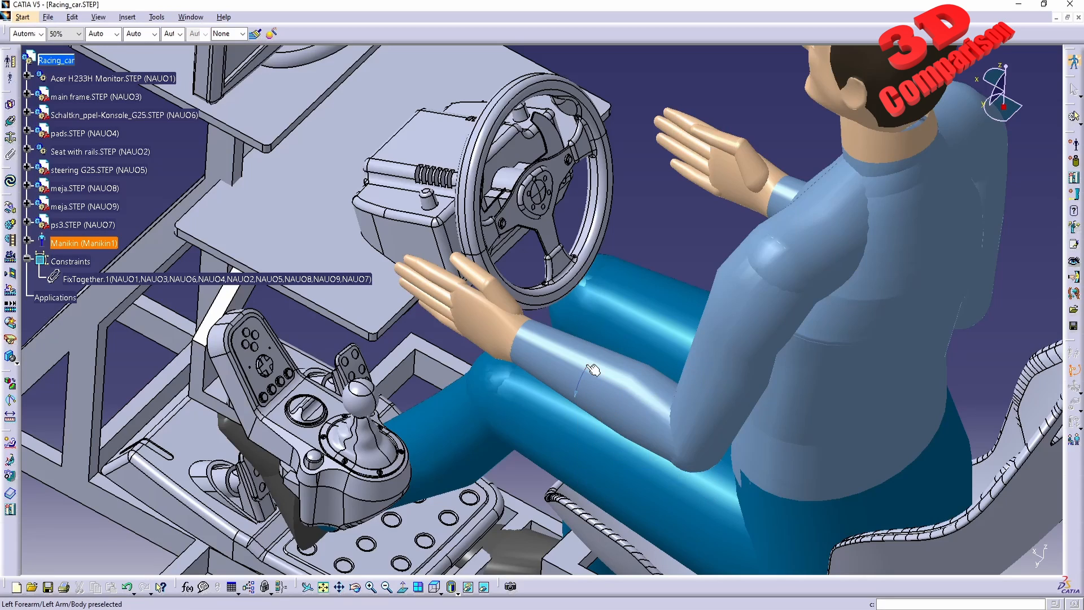
pyautogui.moveTo(587, 363)
pyautogui.mouseDown()
pyautogui.moveTo(619, 345)
pyautogui.moveTo(595, 363)
pyautogui.mouseUp()
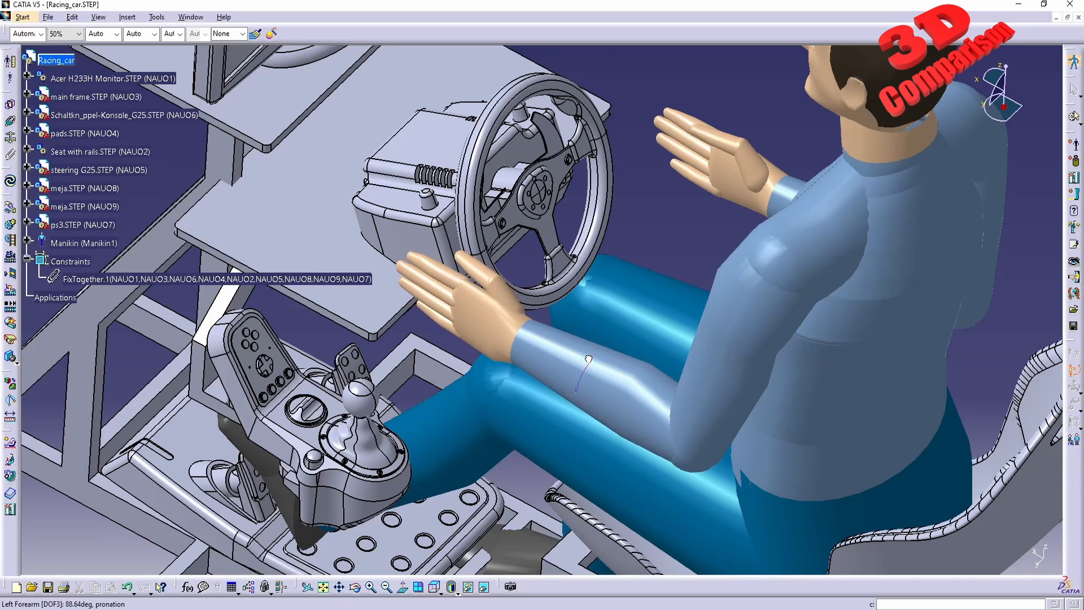
# In the Posture Editor, set the left forearm's flexion to about 67.6 deg and its pronation to about 113.3 deg.
pyautogui.click(1073, 372)
pyautogui.click(1074, 356)
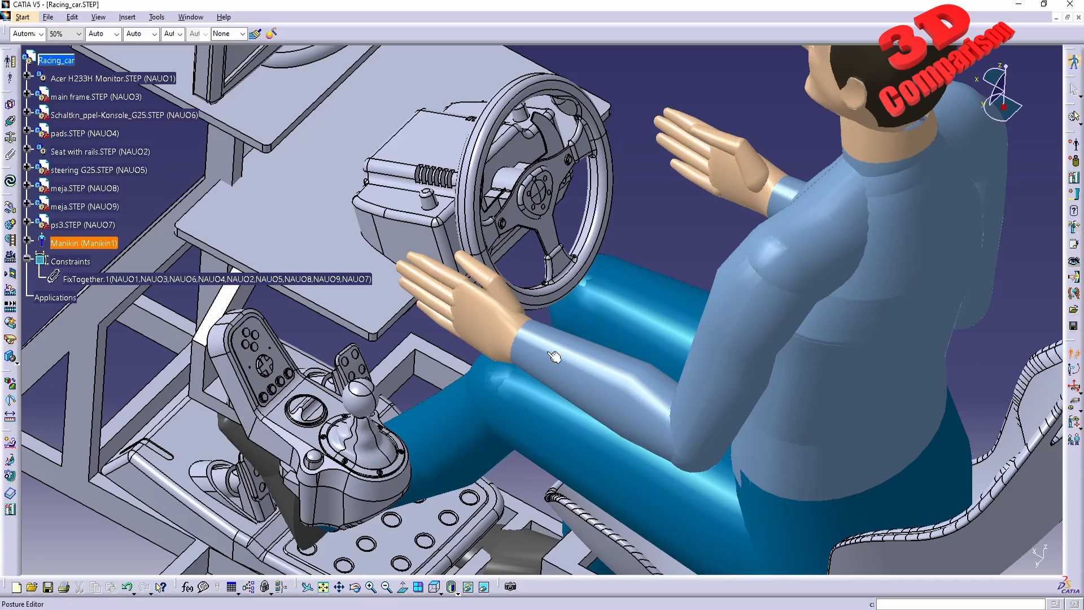
pyautogui.click(578, 369)
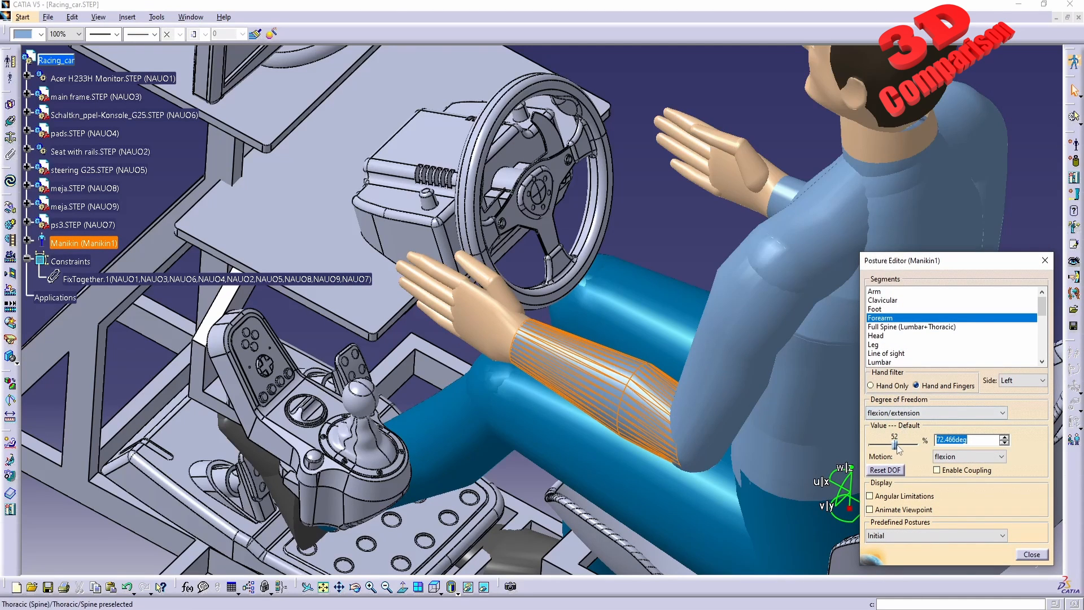
pyautogui.moveTo(890, 441)
pyautogui.mouseDown()
pyautogui.moveTo(912, 441)
pyautogui.moveTo(892, 440)
pyautogui.mouseUp()
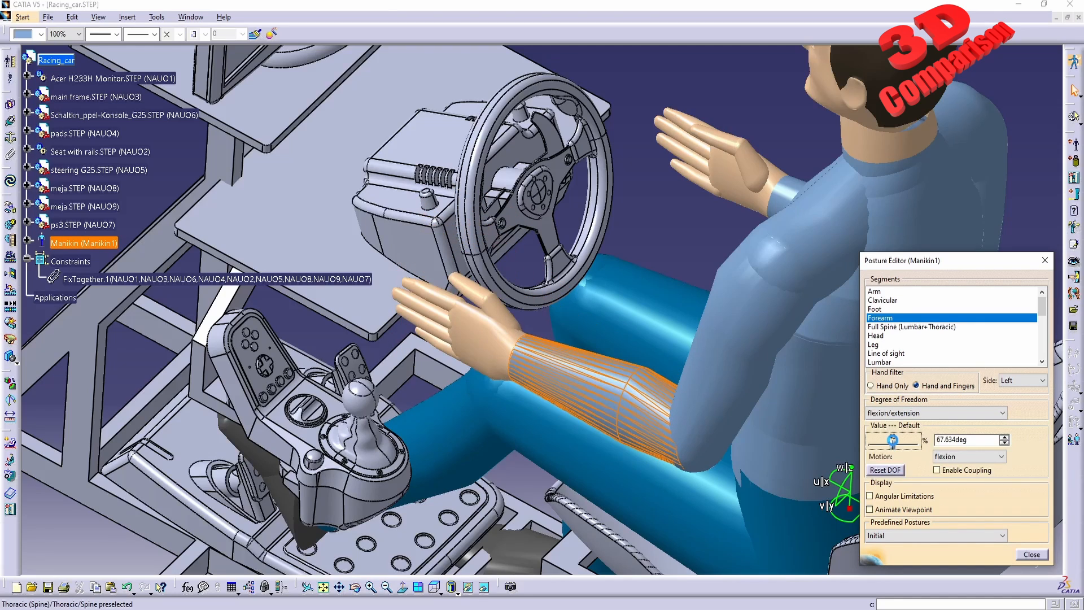
pyautogui.click(901, 413)
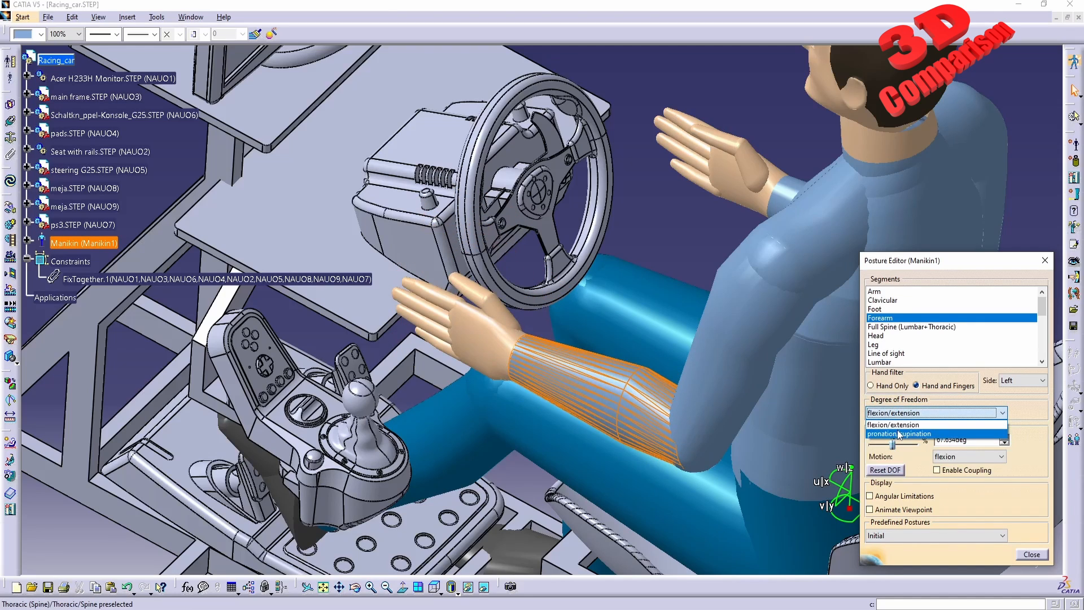
pyautogui.click(899, 433)
pyautogui.moveTo(897, 440)
pyautogui.mouseDown()
pyautogui.moveTo(887, 441)
pyautogui.moveTo(905, 444)
pyautogui.mouseUp()
pyautogui.click(965, 456)
pyautogui.click(959, 465)
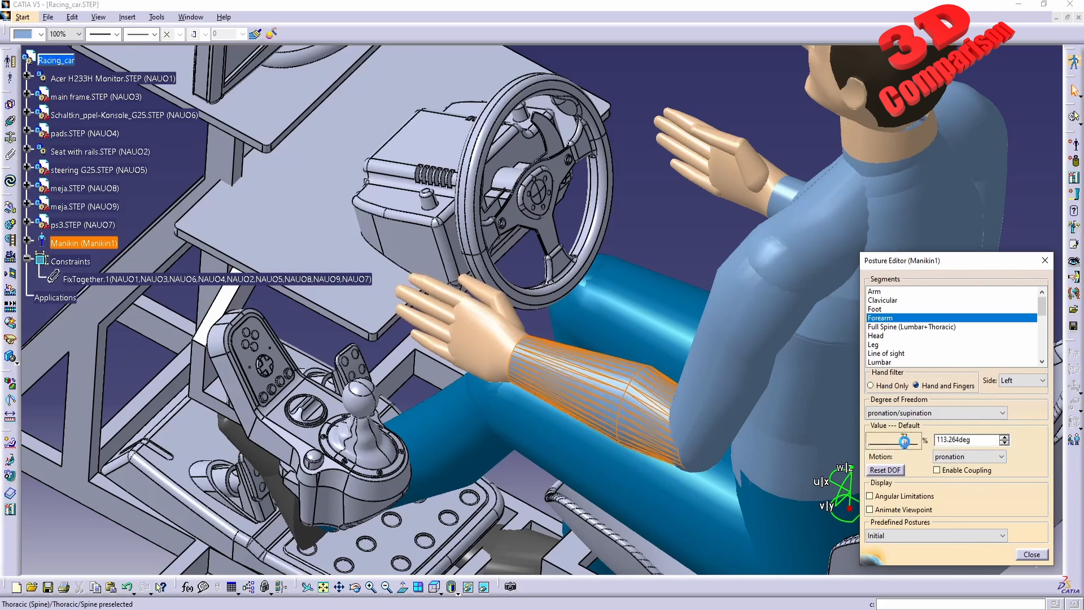
pyautogui.click(1032, 555)
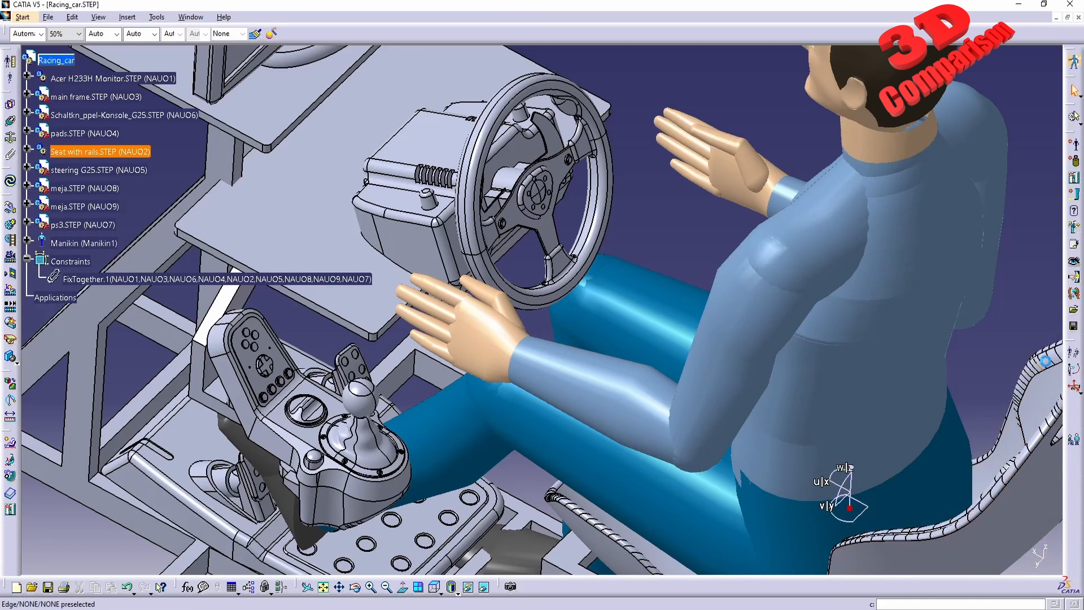
# Rotate the left forearm about its pronation/supination degree of freedom with forward kinematics.
pyautogui.click(1074, 376)
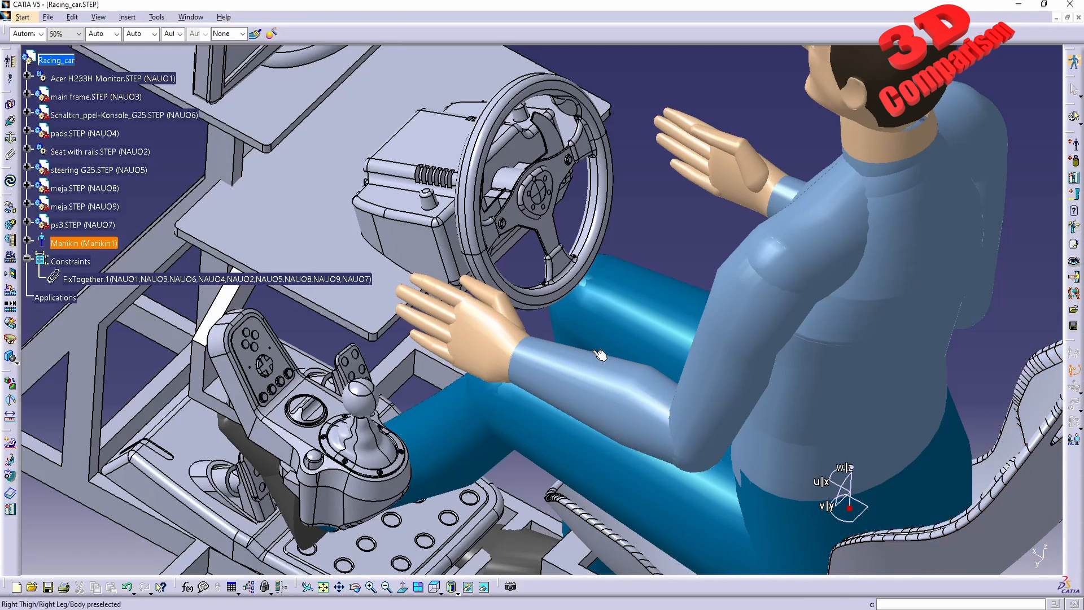
pyautogui.moveTo(499, 337)
pyautogui.mouseDown()
pyautogui.moveTo(477, 350)
pyautogui.moveTo(494, 336)
pyautogui.mouseUp()
pyautogui.rightClick(495, 335)
pyautogui.click(559, 419)
pyautogui.rightClick(567, 368)
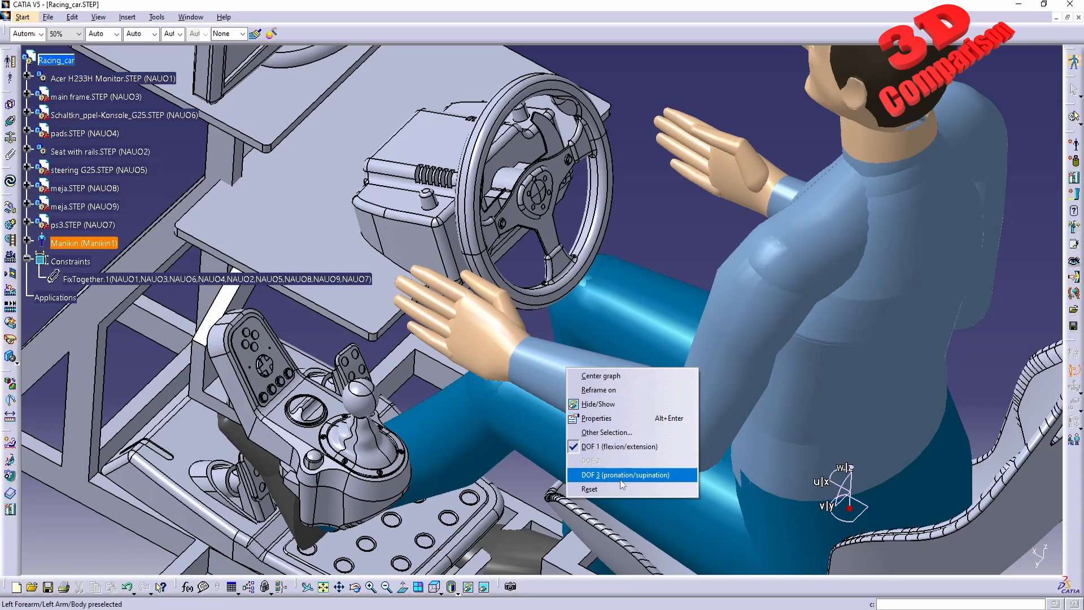
pyautogui.click(599, 474)
pyautogui.moveTo(597, 389); pyautogui.dragTo(548, 391)
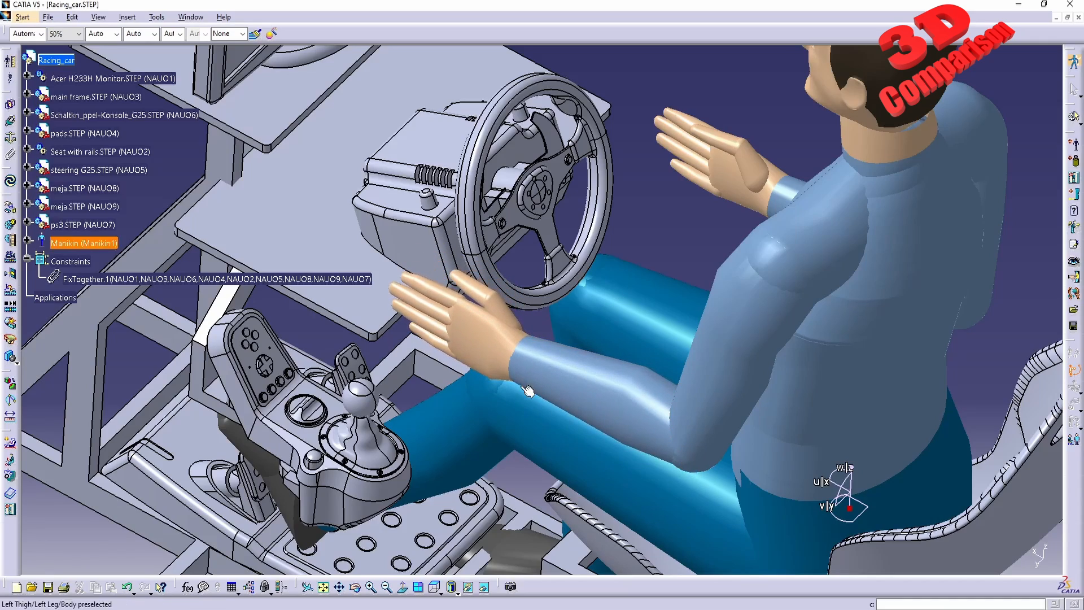
# Drag the left hand with inverse kinematics onto the steering wheel rim.
pyautogui.moveTo(528, 384)
pyautogui.mouseDown(button='middle')
pyautogui.moveTo(545, 347)
pyautogui.moveTo(536, 370)
pyautogui.mouseUp(button='middle')
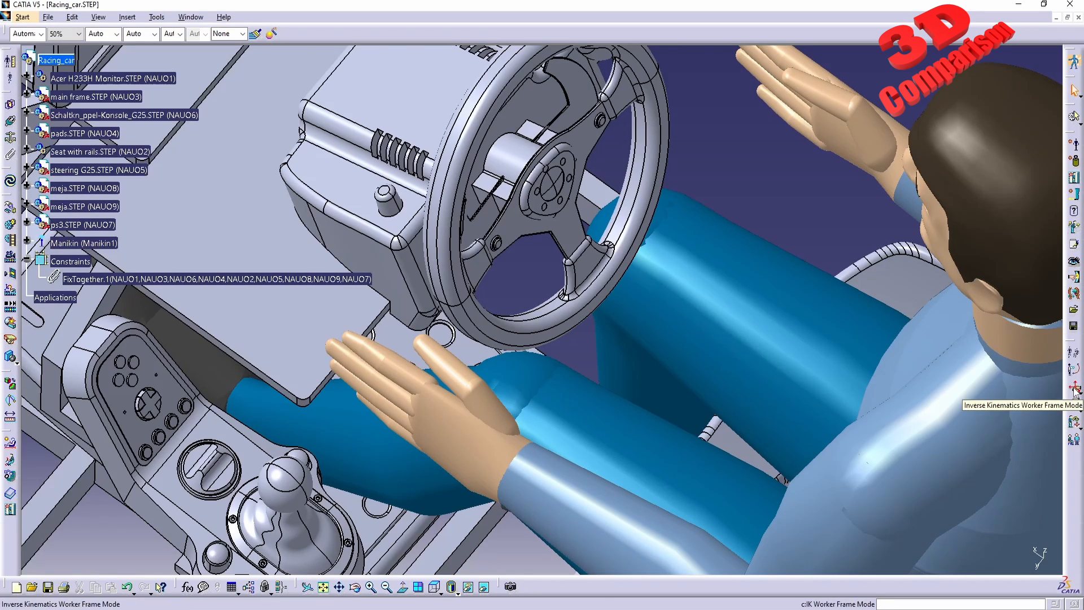
pyautogui.click(1074, 389)
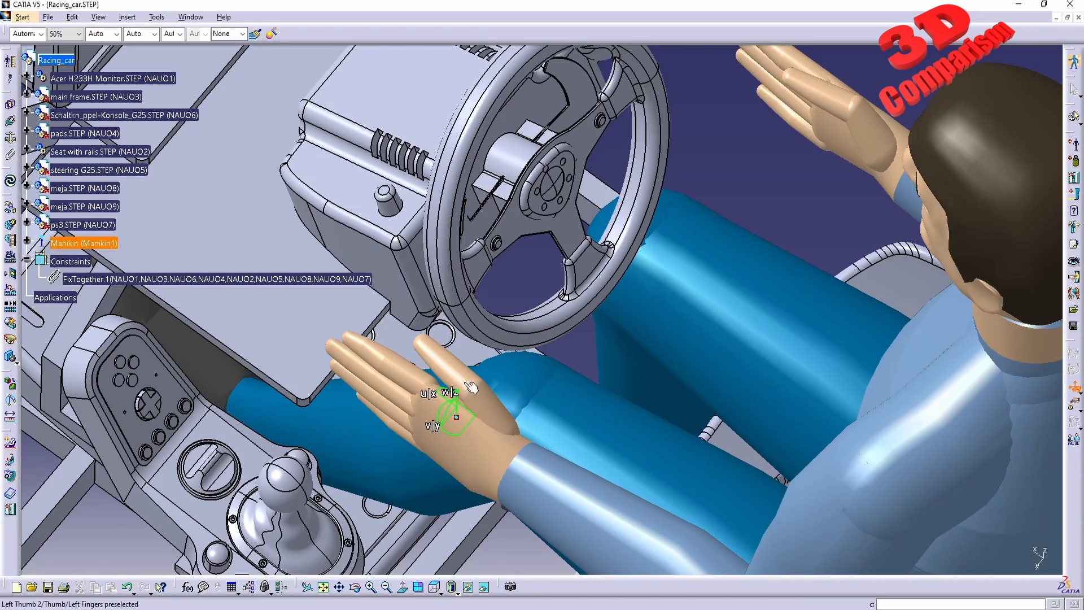
pyautogui.moveTo(469, 412); pyautogui.dragTo(492, 365)
pyautogui.moveTo(514, 379); pyautogui.dragTo(593, 229, button='middle')
pyautogui.moveTo(536, 243); pyautogui.dragTo(500, 234)
pyautogui.moveTo(655, 227); pyautogui.dragTo(425, 409, button='middle')
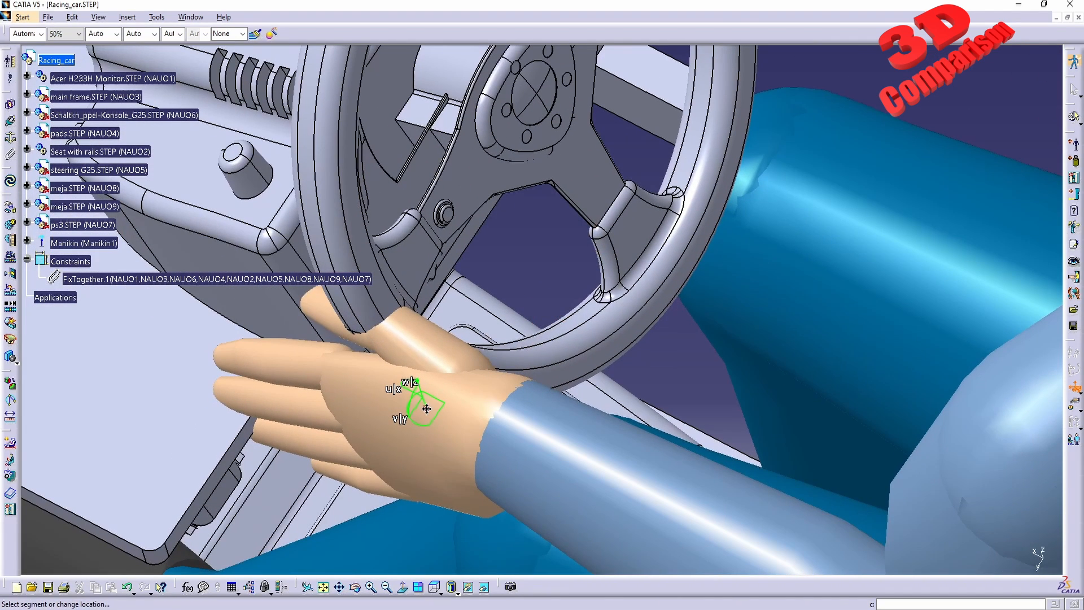
pyautogui.moveTo(439, 415); pyautogui.dragTo(427, 427)
# Turn off automatic compass snapping to the selected object and exit Inverse Kinematics Worker Frame Mode.
pyautogui.rightClick(419, 417)
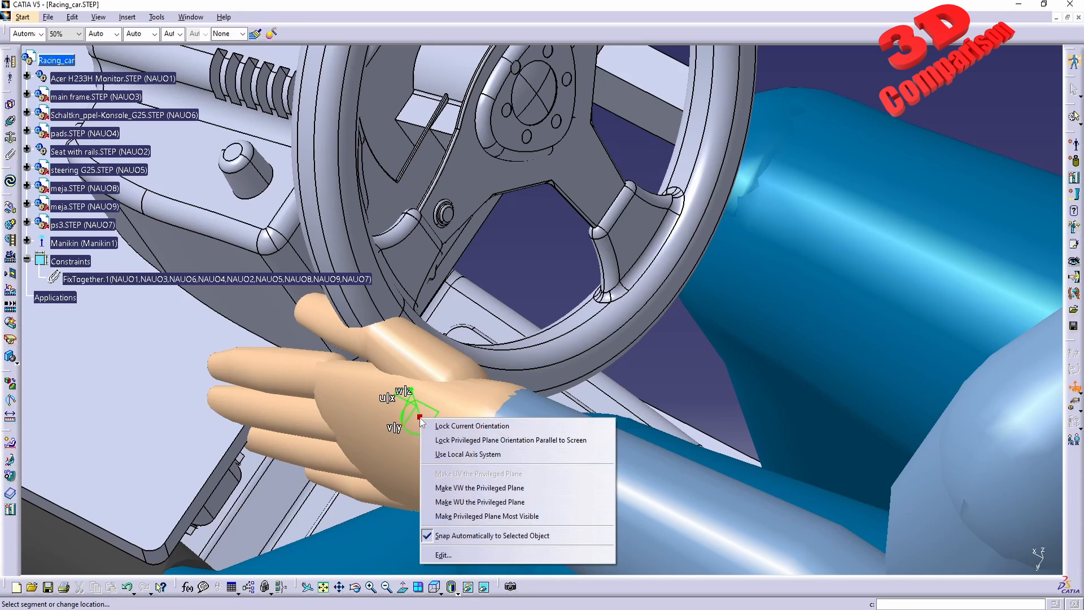
pyautogui.click(485, 535)
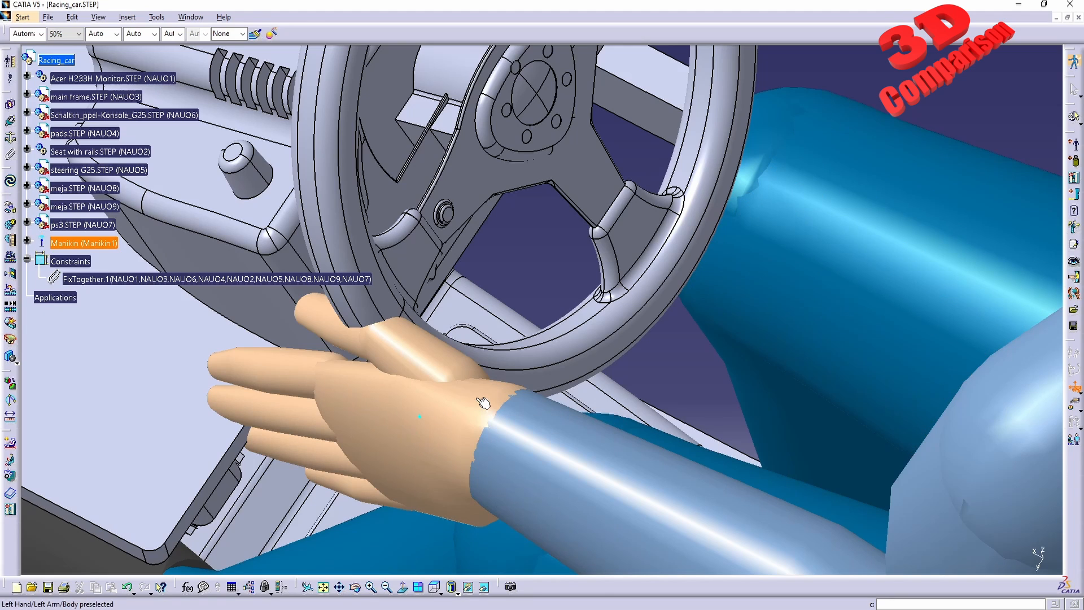
pyautogui.click(1073, 388)
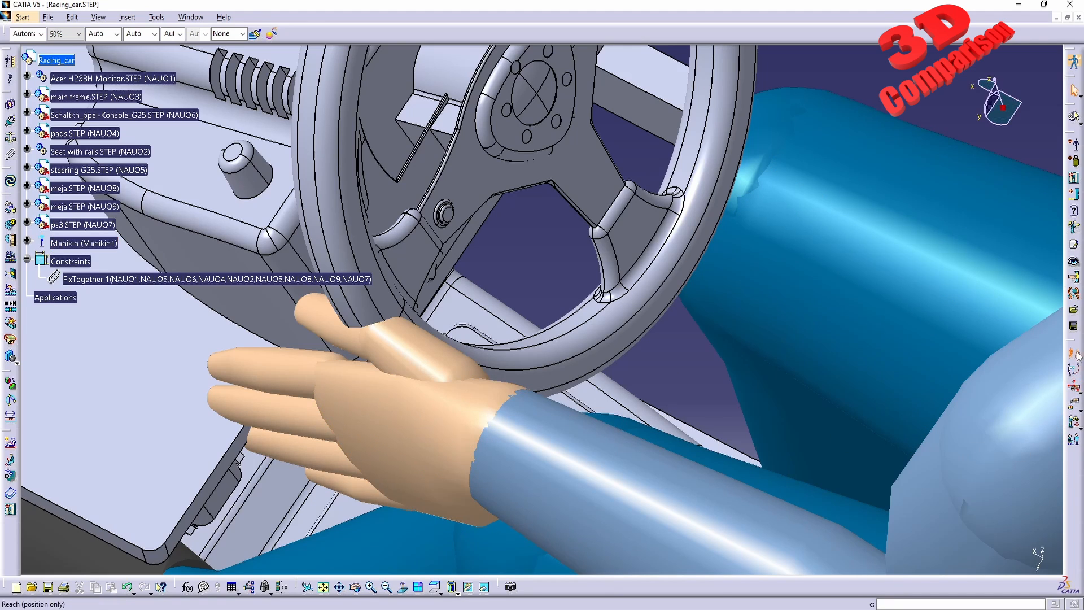
pyautogui.click(446, 421)
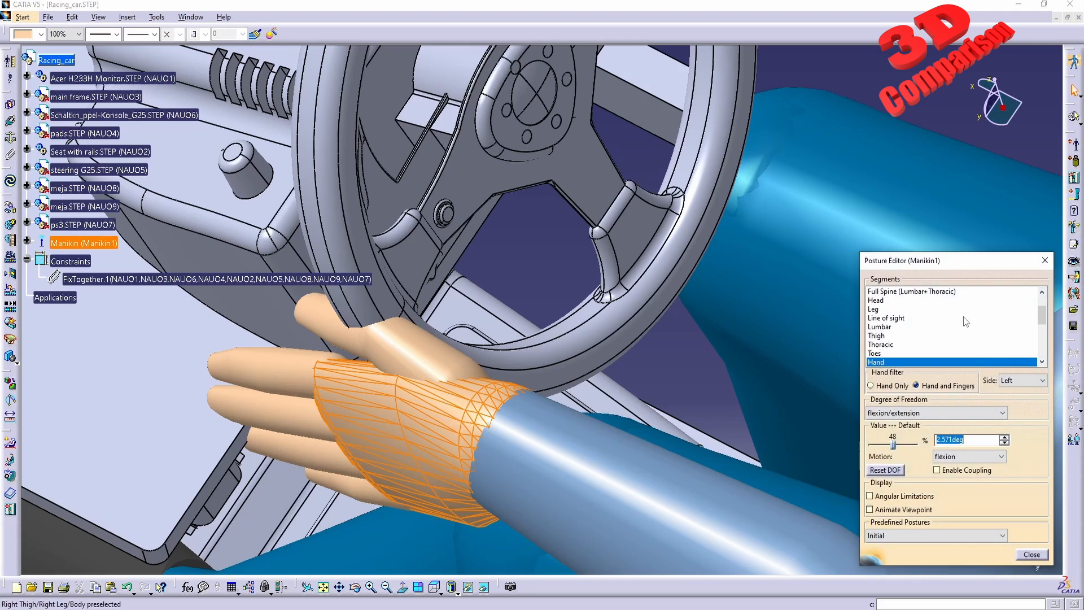
pyautogui.click(1045, 260)
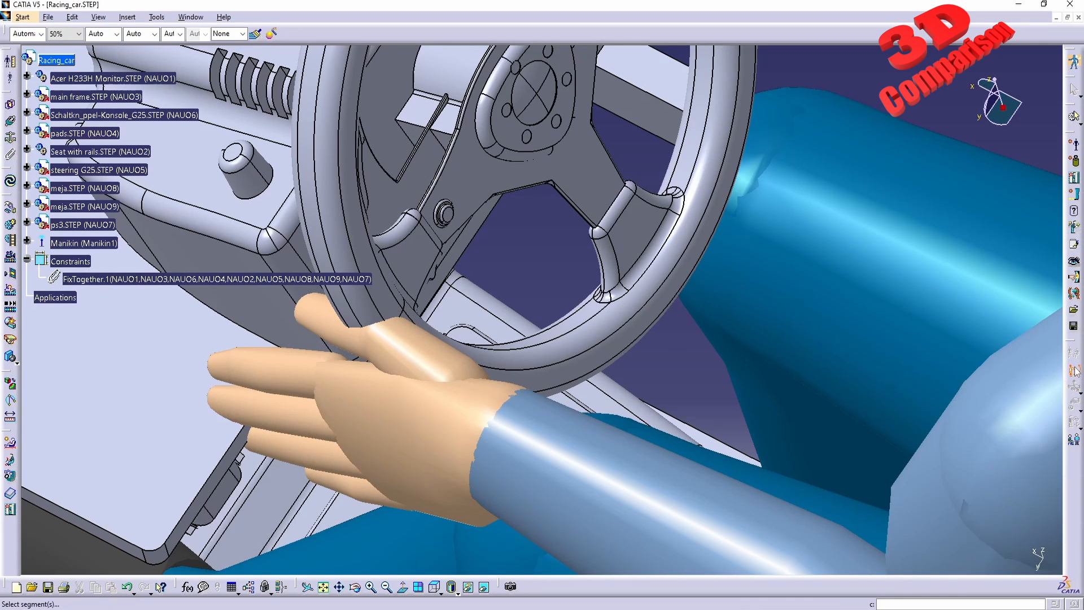
pyautogui.rightClick(423, 422)
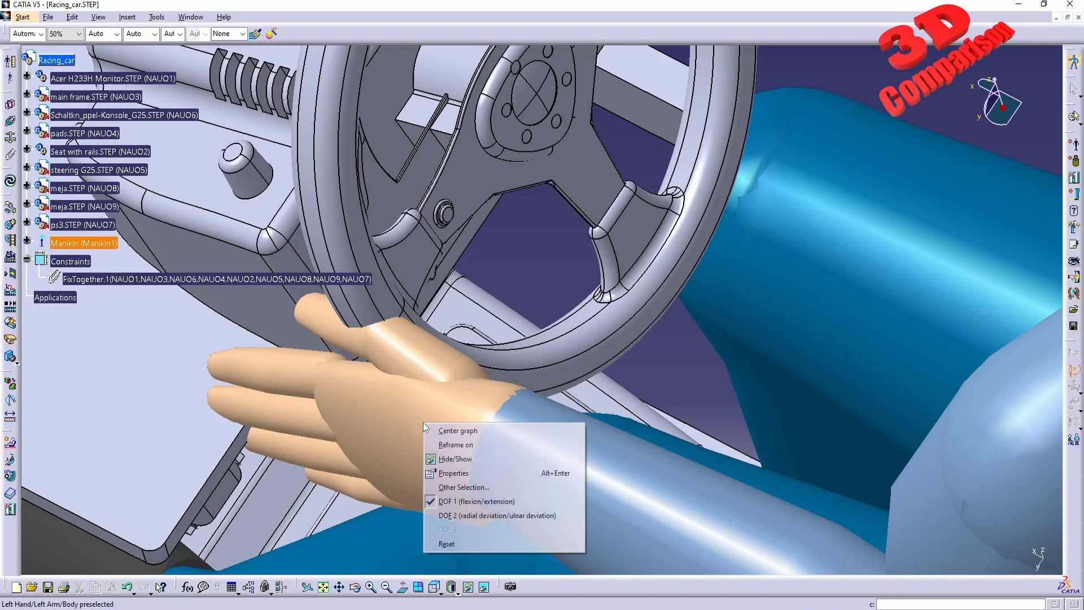
pyautogui.press('Escape')
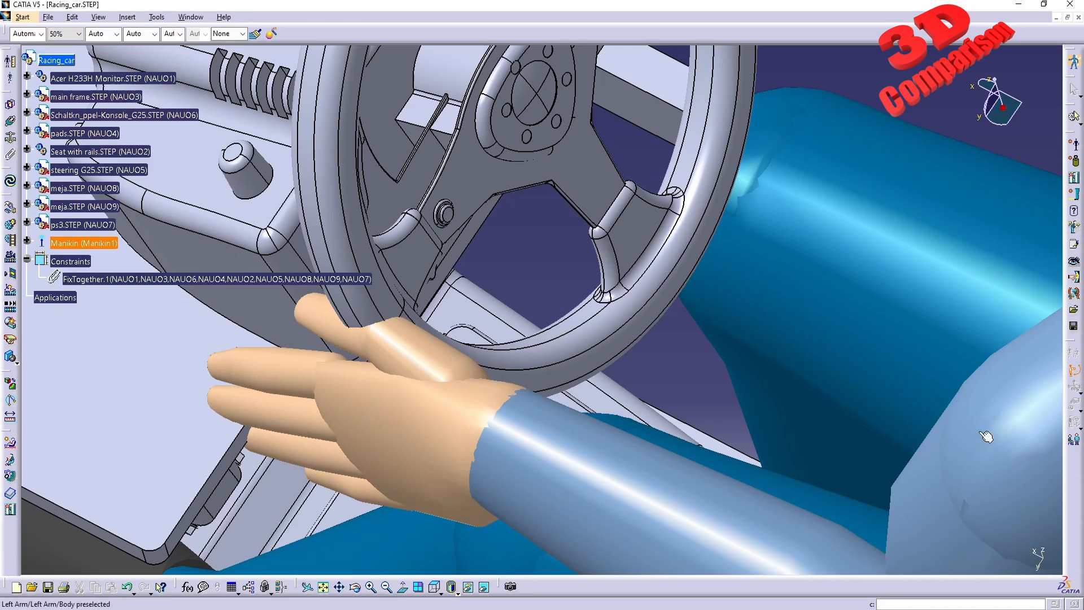
# Display the Manikin Hand Grasp toolbar and dock it with the other toolbars.
pyautogui.click(1074, 372)
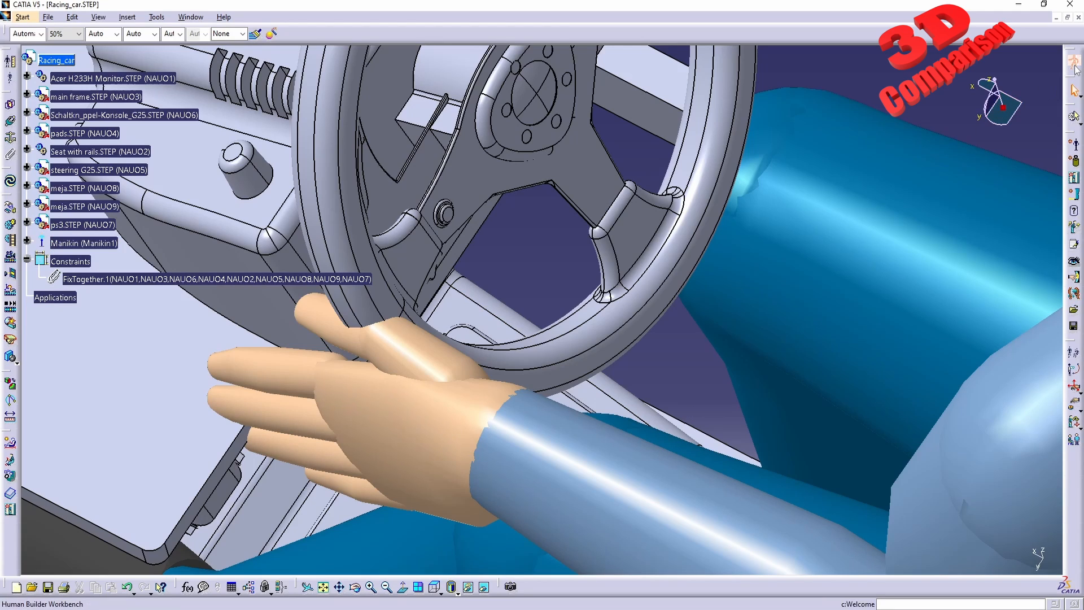
pyautogui.rightClick(1032, 34)
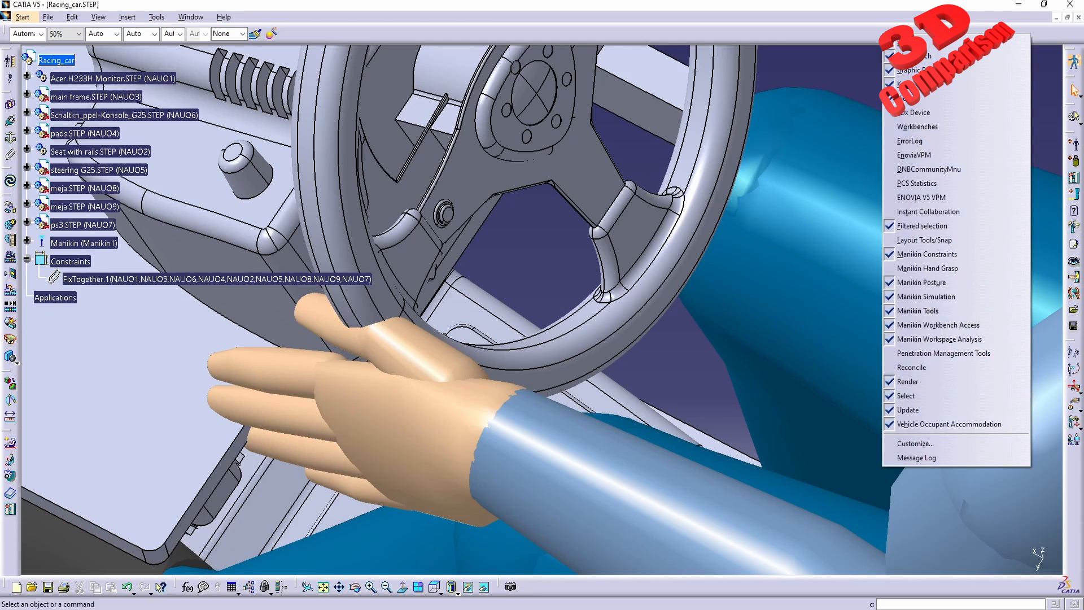
pyautogui.click(918, 269)
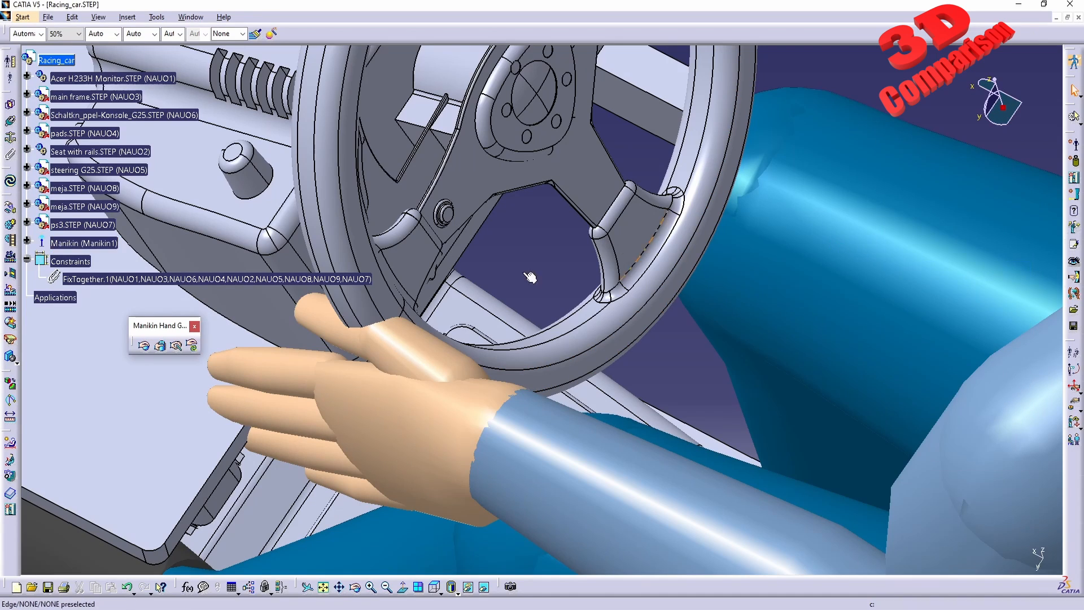
pyautogui.moveTo(430, 23); pyautogui.dragTo(429, 24)
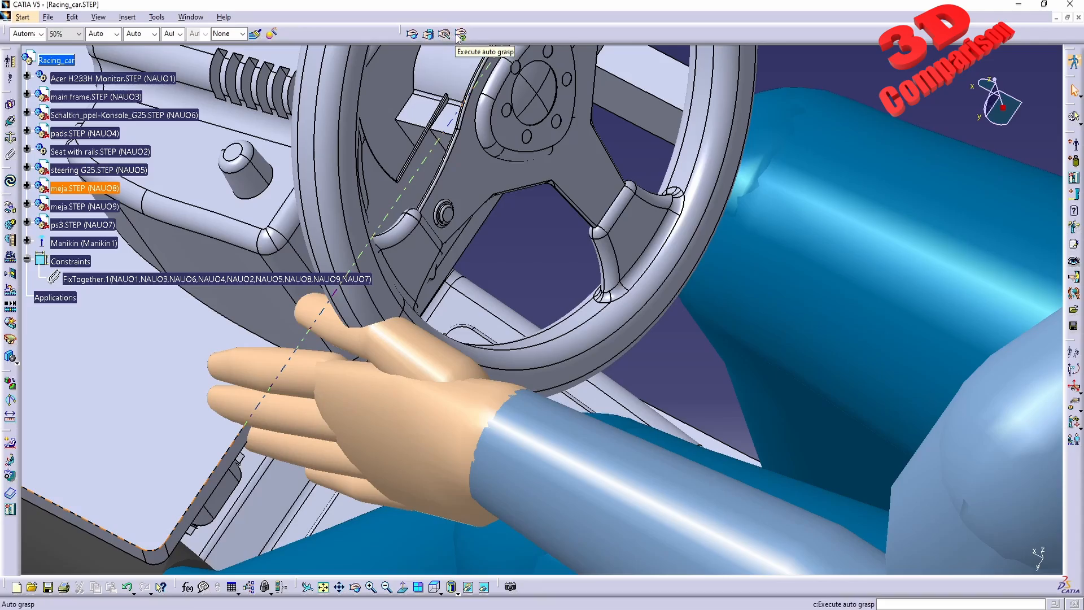
# Apply a cylindrical grasp of the left hand on the steering wheel and execute auto grasp.
pyautogui.moveTo(480, 271); pyautogui.dragTo(509, 362, button='middle')
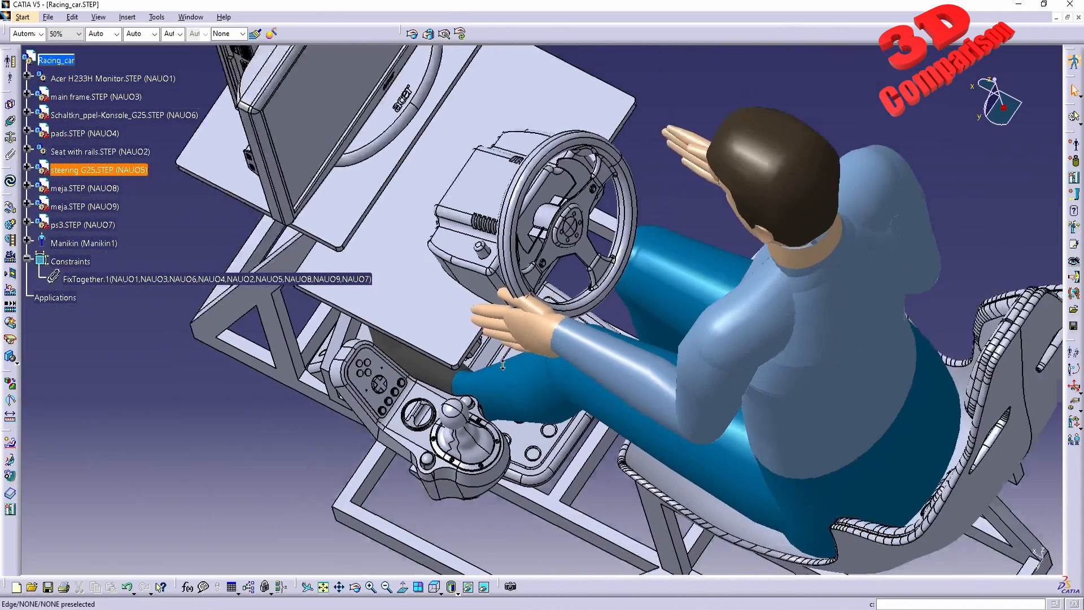
pyautogui.moveTo(452, 390); pyautogui.dragTo(573, 375, button='middle')
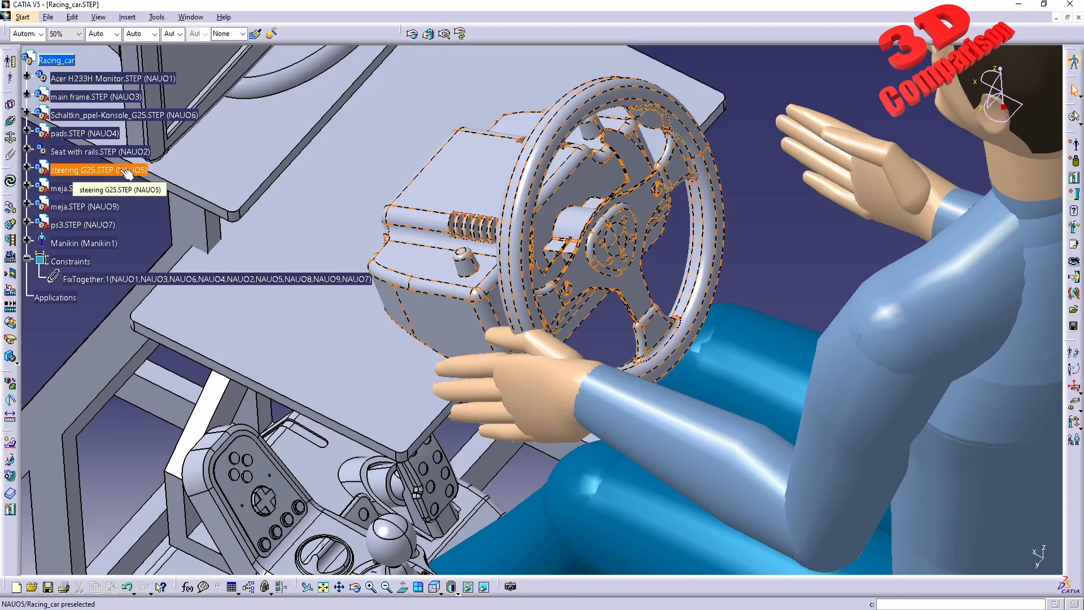
pyautogui.click(429, 34)
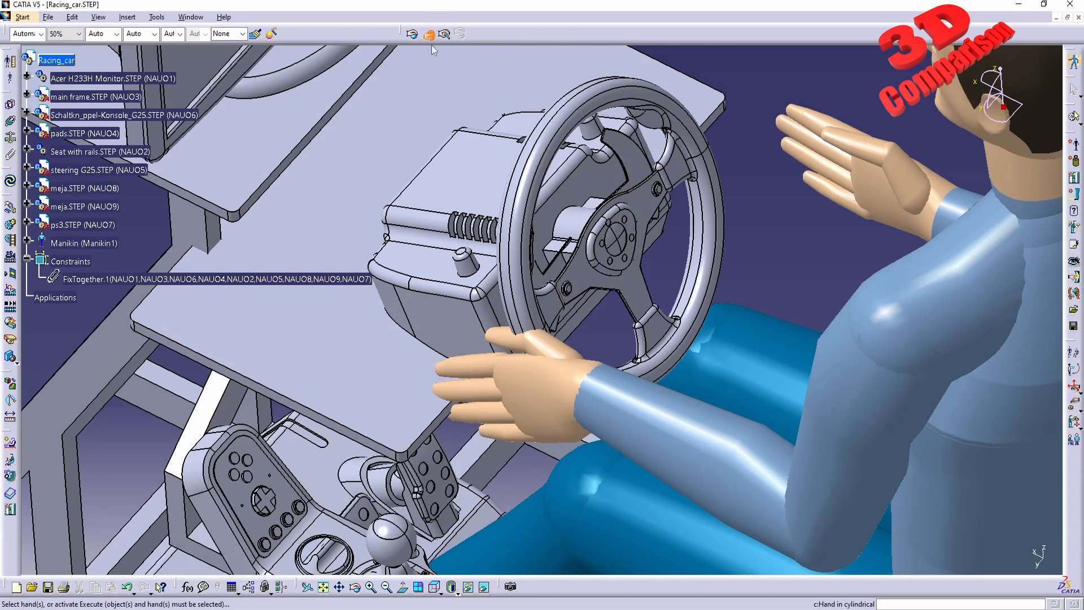
pyautogui.click(536, 382)
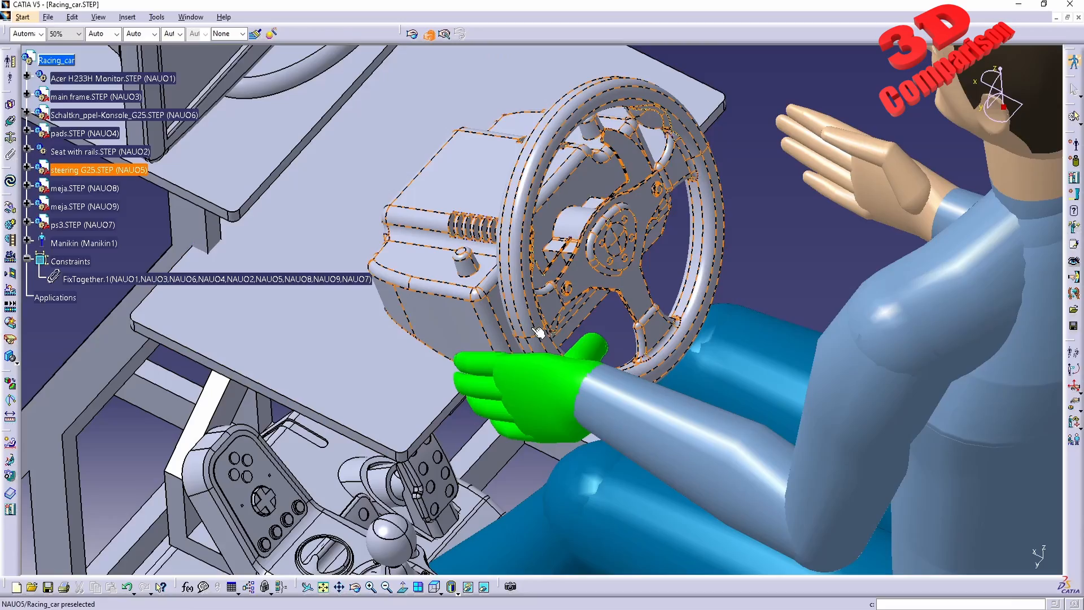
pyautogui.moveTo(538, 332); pyautogui.dragTo(497, 116, button='middle')
pyautogui.click(462, 34)
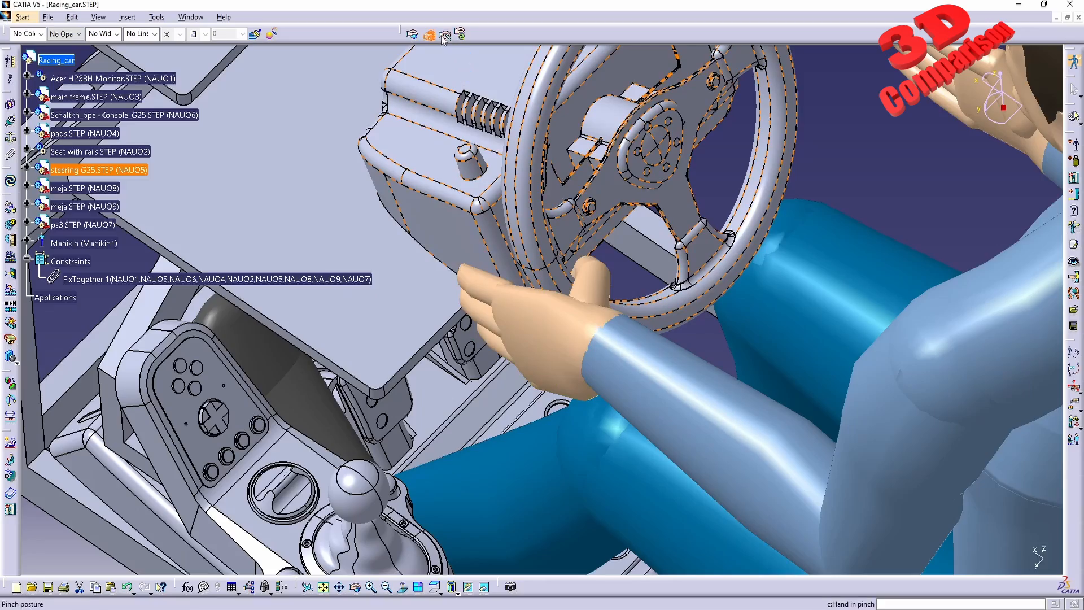
# Adjust the left hand's ring, middle and index fingers and wrist so they wrap around the steering wheel rim.
pyautogui.moveTo(684, 316); pyautogui.dragTo(637, 395, button='middle')
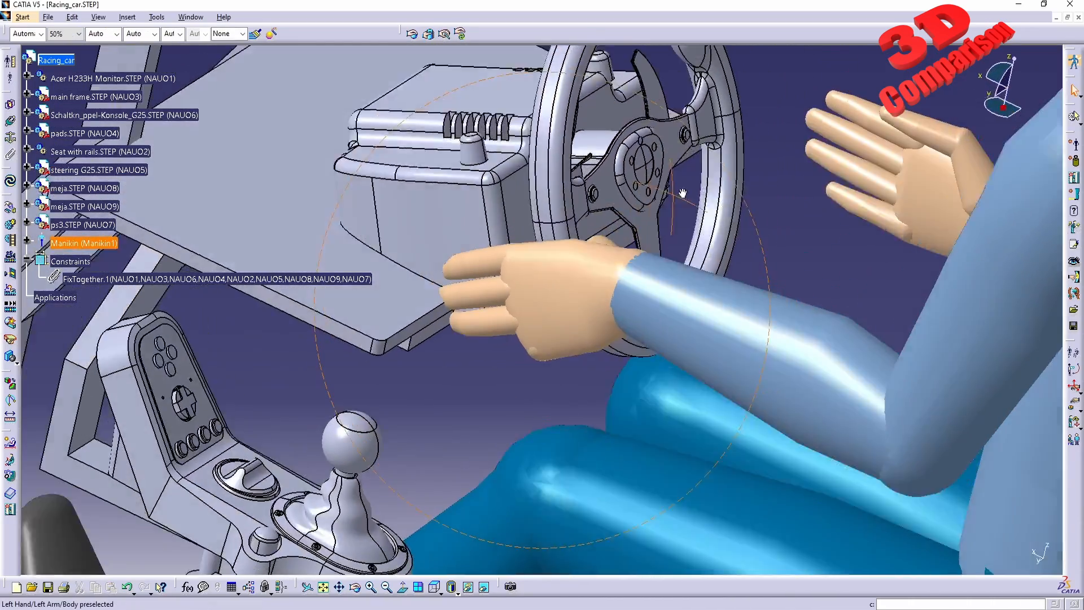
pyautogui.moveTo(682, 193); pyautogui.dragTo(590, 291, button='middle')
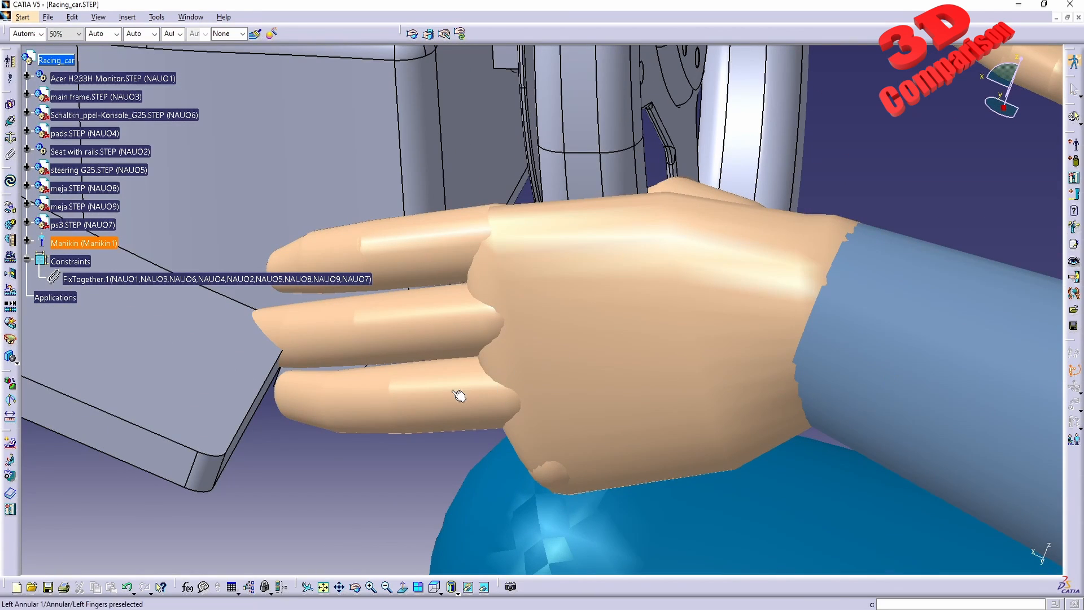
pyautogui.moveTo(459, 395); pyautogui.dragTo(455, 368)
pyautogui.moveTo(556, 363); pyautogui.dragTo(717, 285, button='middle')
pyautogui.moveTo(539, 384); pyautogui.dragTo(527, 322, button='middle')
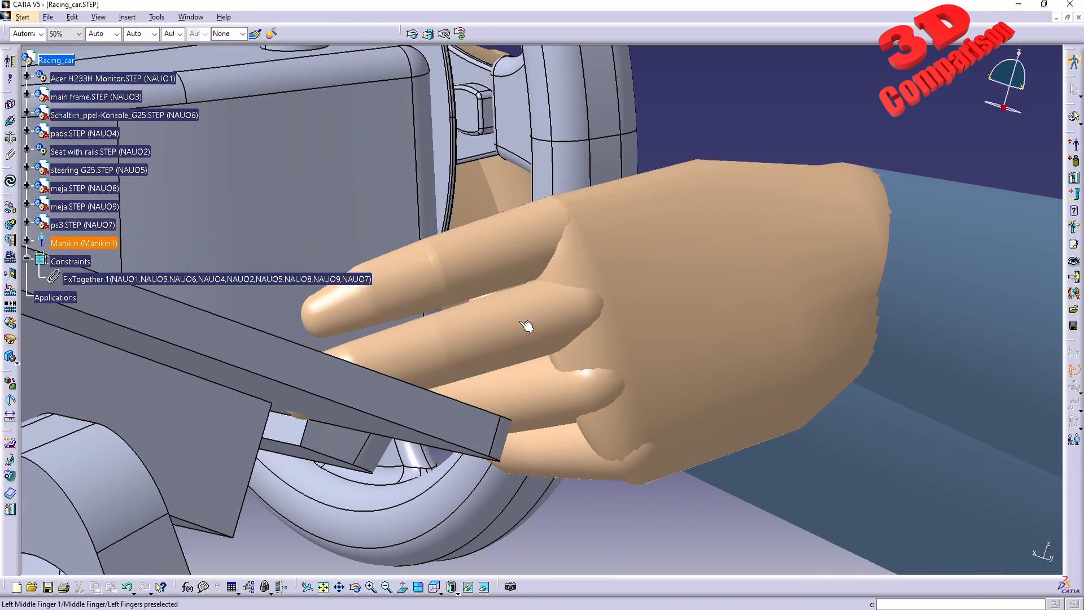
pyautogui.moveTo(518, 278); pyautogui.dragTo(513, 251)
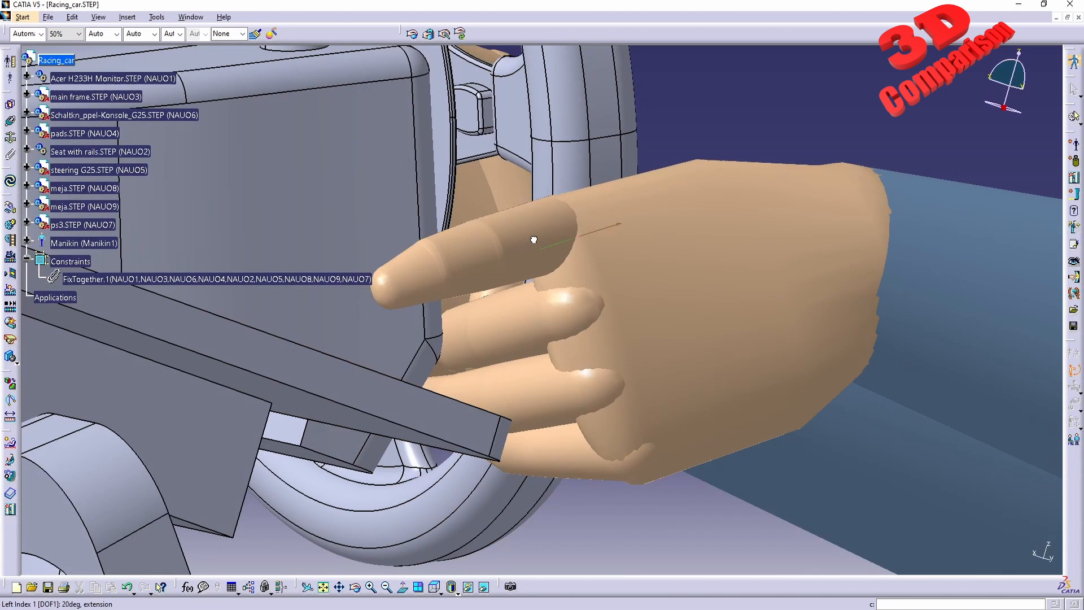
pyautogui.moveTo(444, 274); pyautogui.dragTo(402, 312)
pyautogui.moveTo(467, 300); pyautogui.dragTo(503, 379, button='middle')
pyautogui.moveTo(487, 367); pyautogui.dragTo(400, 278)
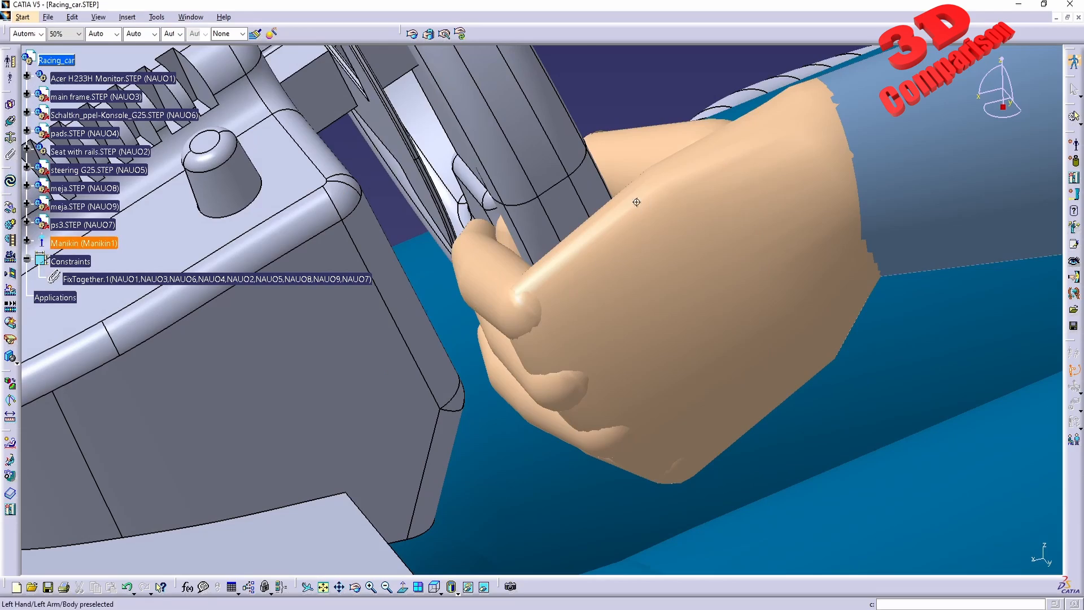
pyautogui.moveTo(432, 260); pyautogui.dragTo(656, 289, button='middle')
pyautogui.moveTo(656, 289); pyautogui.dragTo(633, 302)
pyautogui.rightClick(640, 318)
pyautogui.click(699, 408)
pyautogui.moveTo(516, 380); pyautogui.dragTo(564, 379, button='middle')
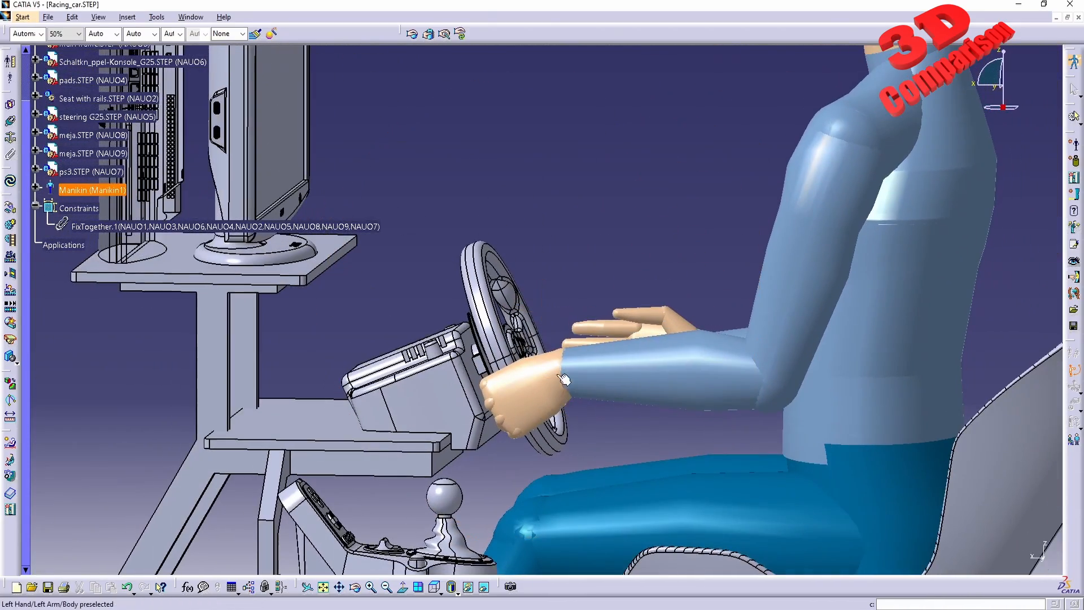
# Switch the left hand to its radial/ulnar deviation degree of freedom and tilt the hand on the wheel.
pyautogui.moveTo(552, 425); pyautogui.dragTo(543, 355, button='middle')
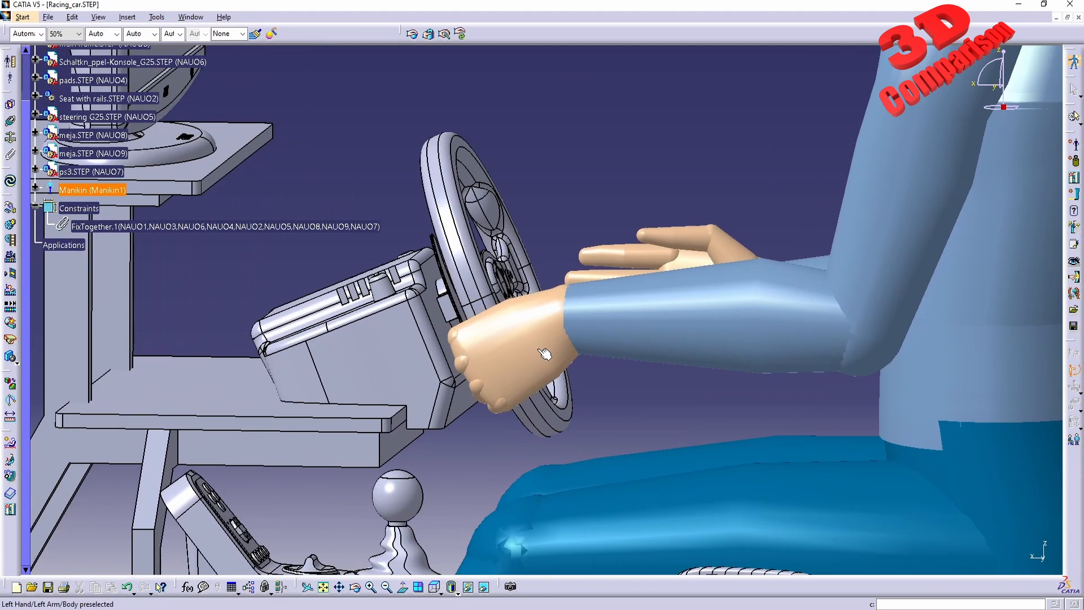
pyautogui.rightClick(534, 349)
pyautogui.click(532, 346)
pyautogui.rightClick(536, 333)
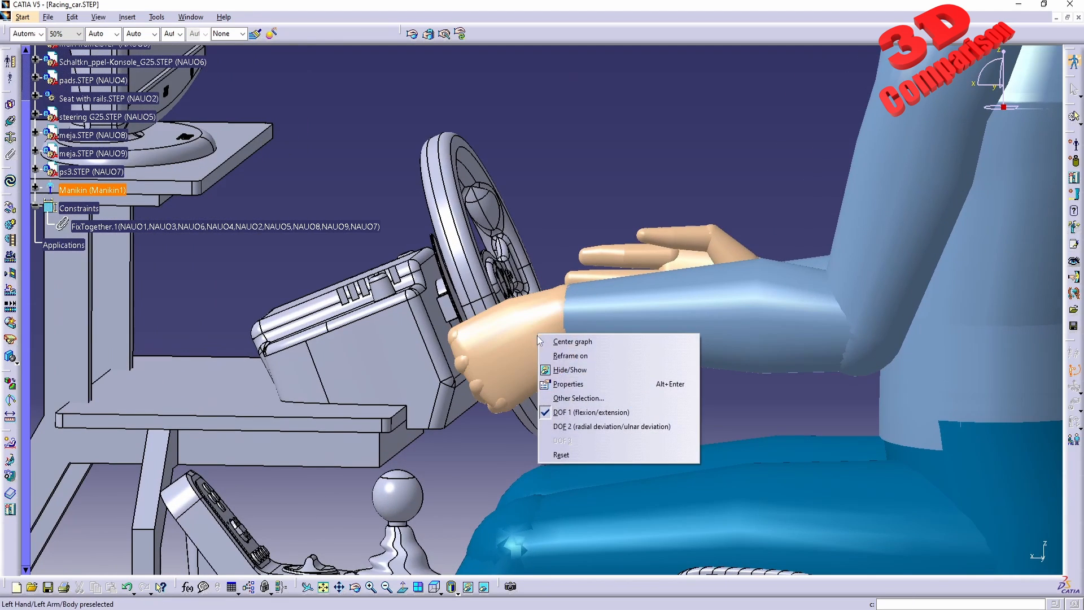
pyautogui.click(521, 353)
pyautogui.rightClick(532, 338)
pyautogui.click(547, 427)
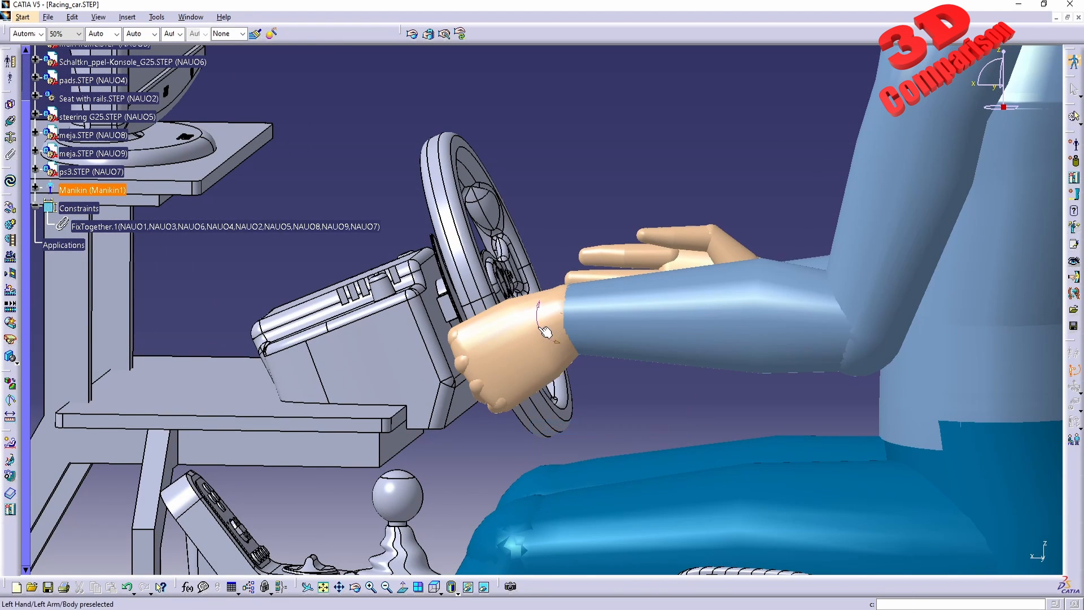
pyautogui.moveTo(543, 333); pyautogui.dragTo(545, 318)
# Inspect the left hand's grip on the steering wheel from several angles.
pyautogui.moveTo(549, 322); pyautogui.dragTo(512, 397, button='middle')
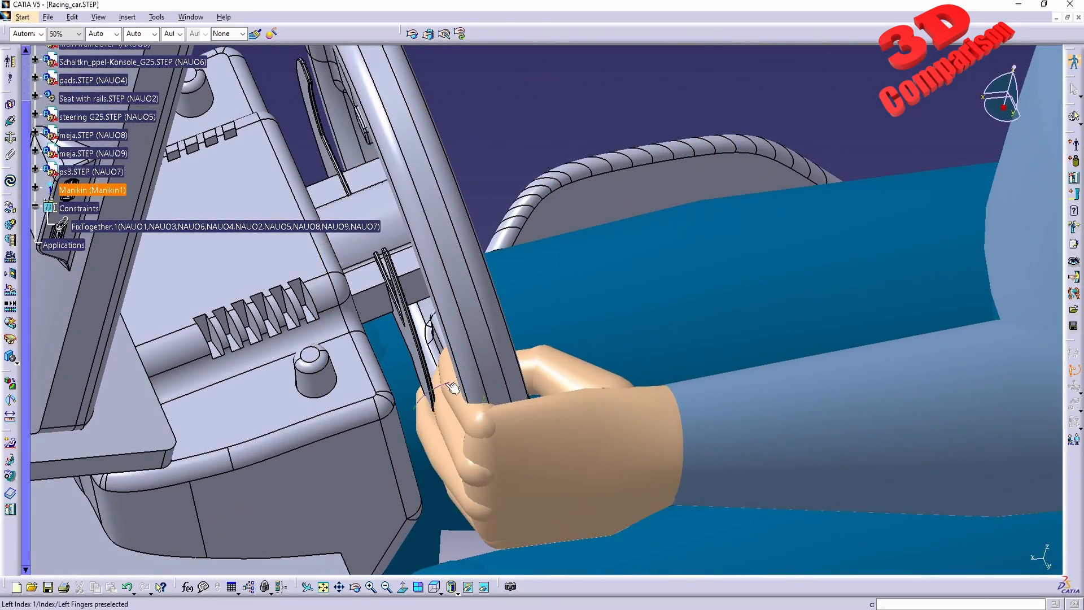
pyautogui.moveTo(419, 369); pyautogui.dragTo(447, 358, button='middle')
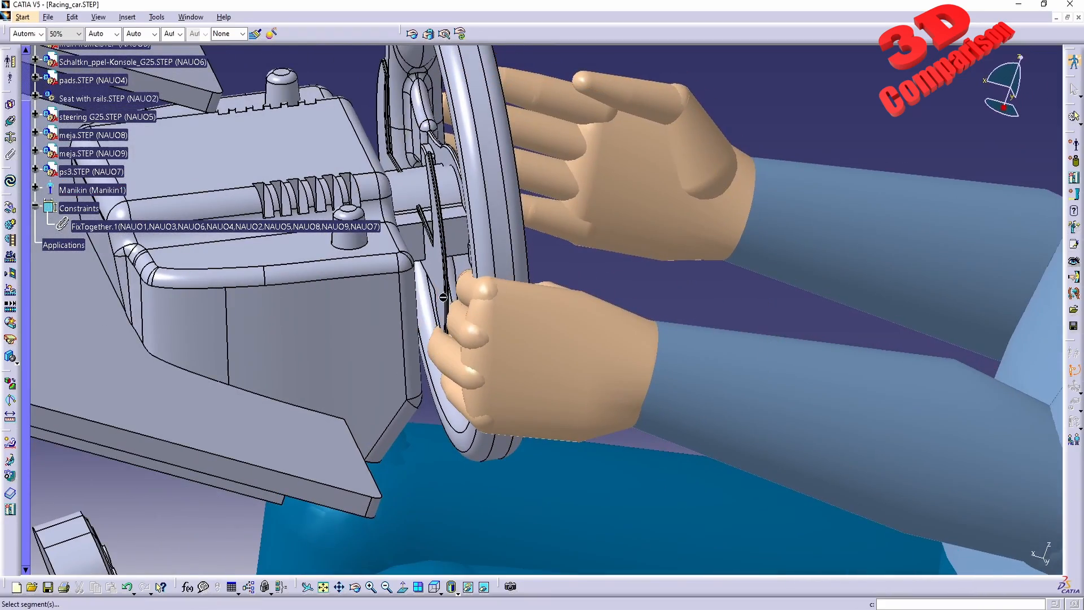
pyautogui.moveTo(443, 296); pyautogui.dragTo(488, 375, button='middle')
pyautogui.moveTo(525, 325); pyautogui.dragTo(614, 316, button='middle')
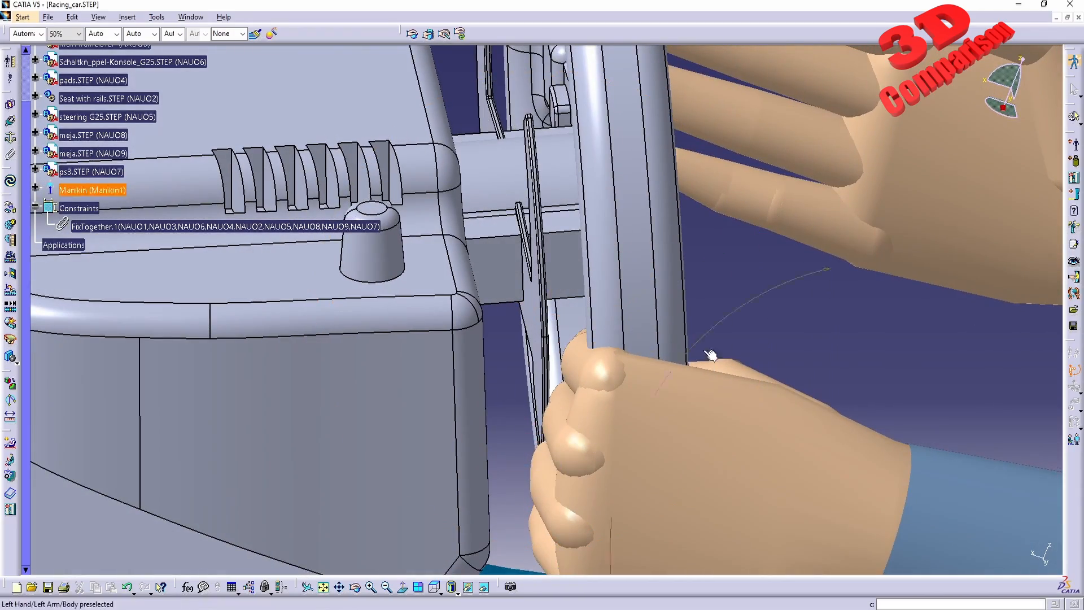
pyautogui.moveTo(709, 358); pyautogui.dragTo(561, 432, button='middle')
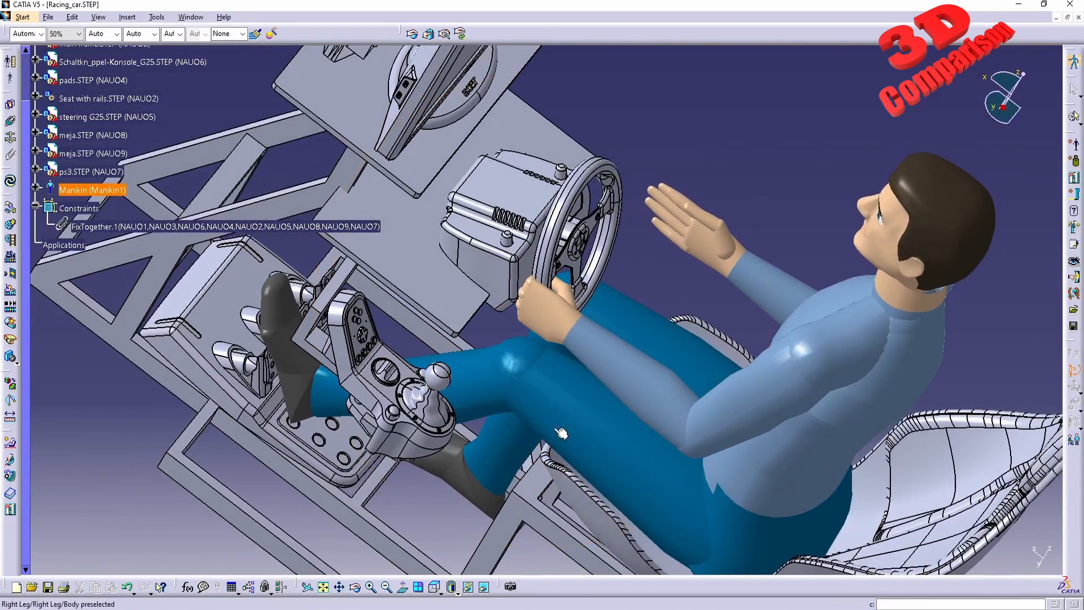
pyautogui.moveTo(648, 415); pyautogui.dragTo(621, 357, button='middle')
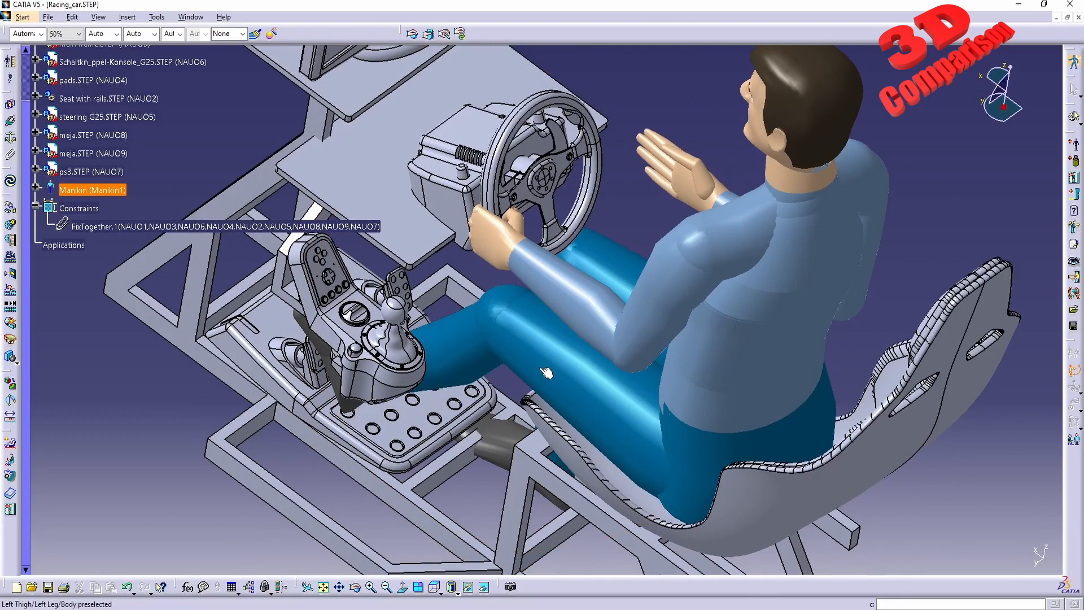
pyautogui.moveTo(442, 455); pyautogui.dragTo(503, 379, button='middle')
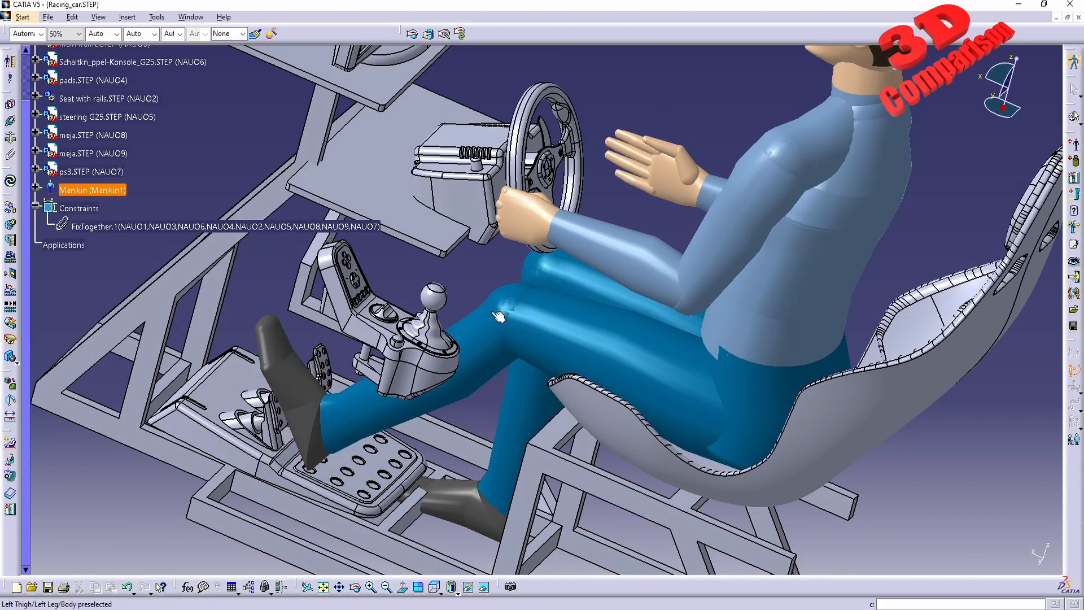
pyautogui.moveTo(493, 313); pyautogui.dragTo(478, 340, button='middle')
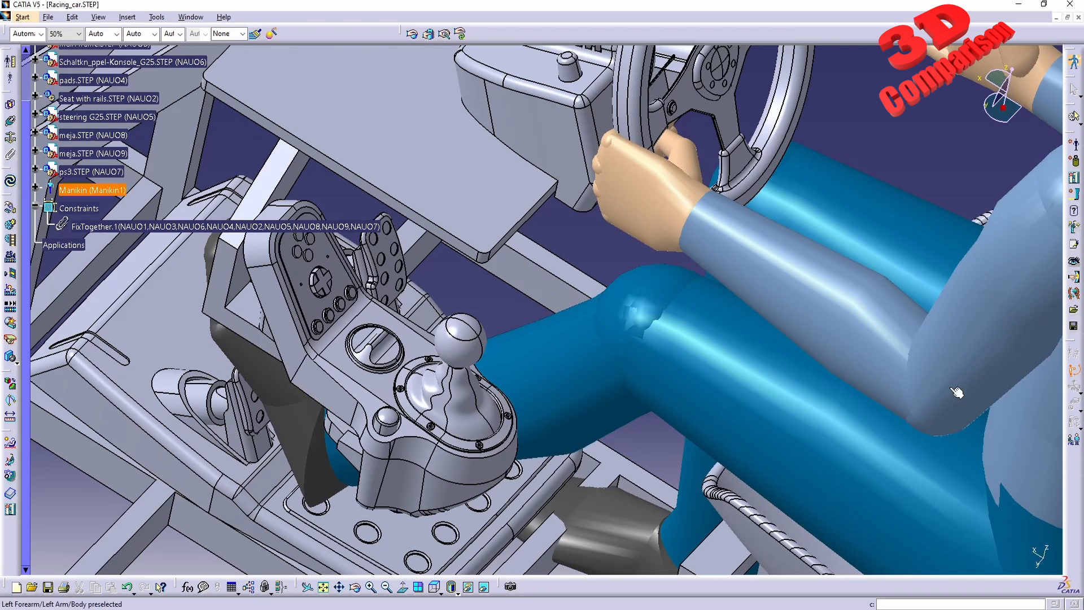
# Enter Inverse Kinematics Worker Frame Mode and drag the left hand down toward the gear shift knob.
pyautogui.click(1074, 389)
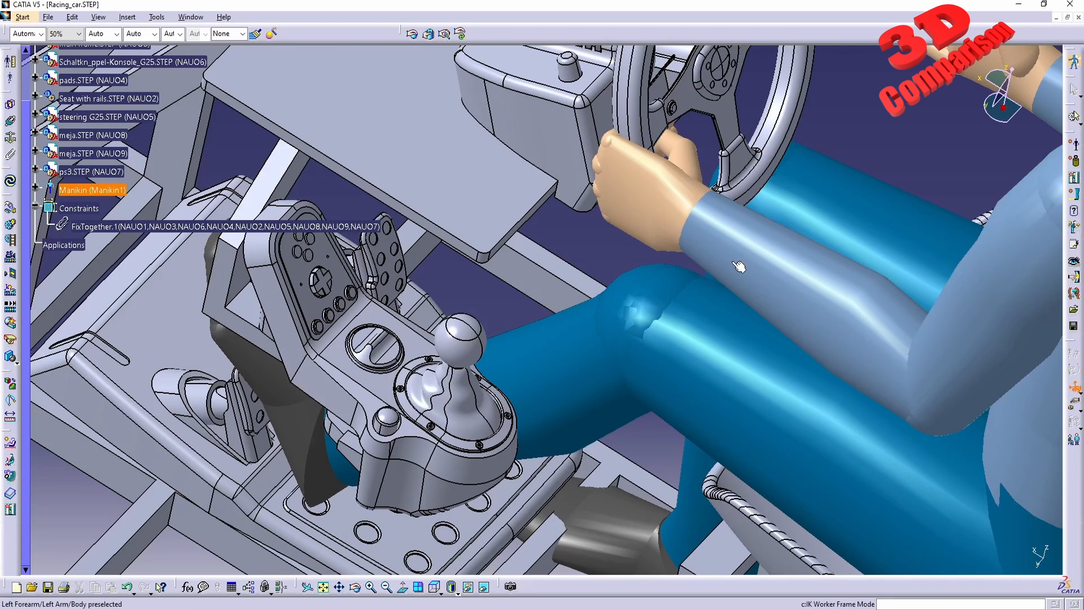
pyautogui.moveTo(654, 193); pyautogui.dragTo(505, 331)
pyautogui.moveTo(523, 435); pyautogui.dragTo(637, 242, button='middle')
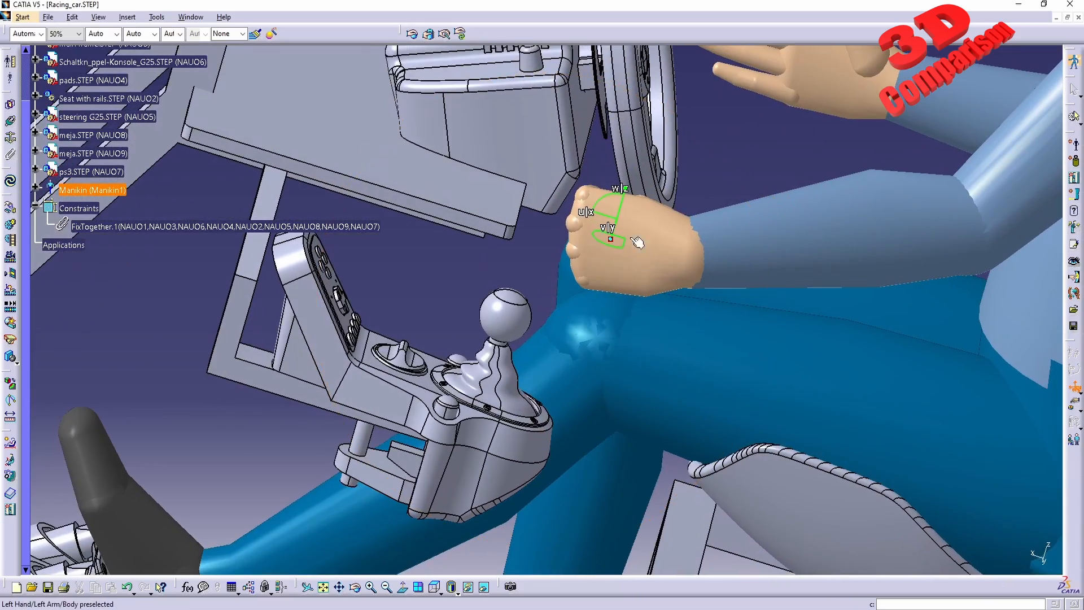
pyautogui.moveTo(614, 225); pyautogui.dragTo(585, 327)
pyautogui.moveTo(588, 261); pyautogui.dragTo(596, 437, button='middle')
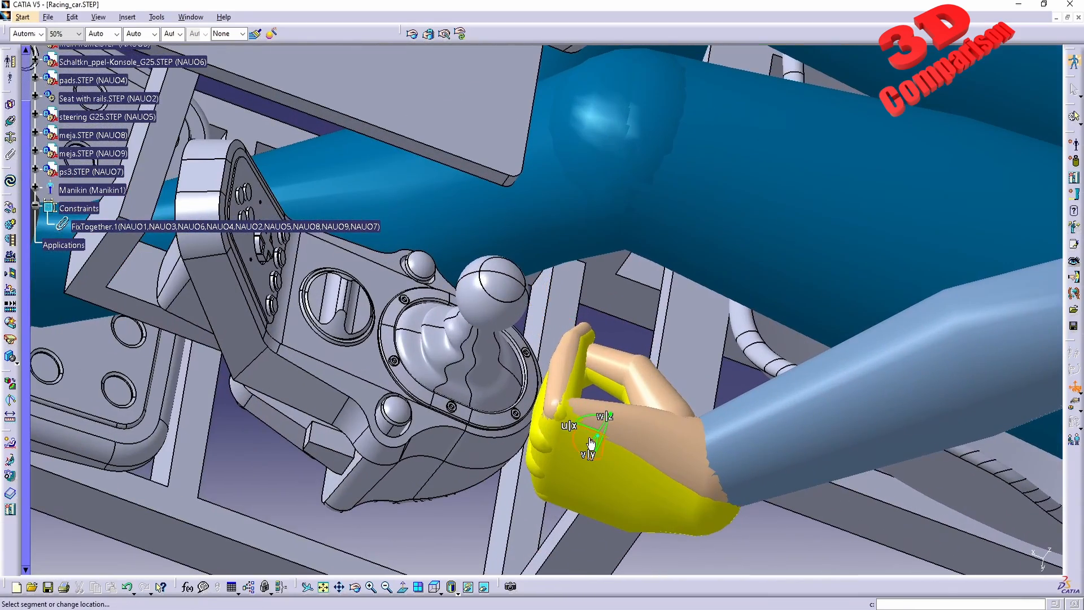
# Drag the manikin's left hand down onto the gear shift knob.
pyautogui.moveTo(591, 443); pyautogui.dragTo(483, 299)
pyautogui.moveTo(587, 339); pyautogui.dragTo(490, 313, button='middle')
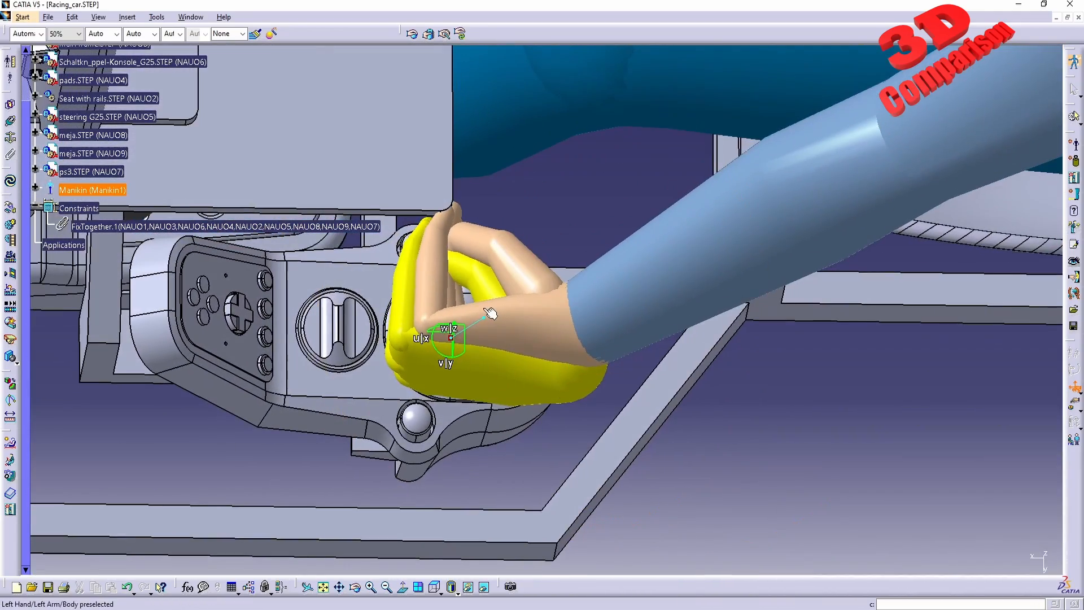
pyautogui.moveTo(461, 331); pyautogui.dragTo(593, 319)
pyautogui.moveTo(548, 394); pyautogui.dragTo(635, 281, button='middle')
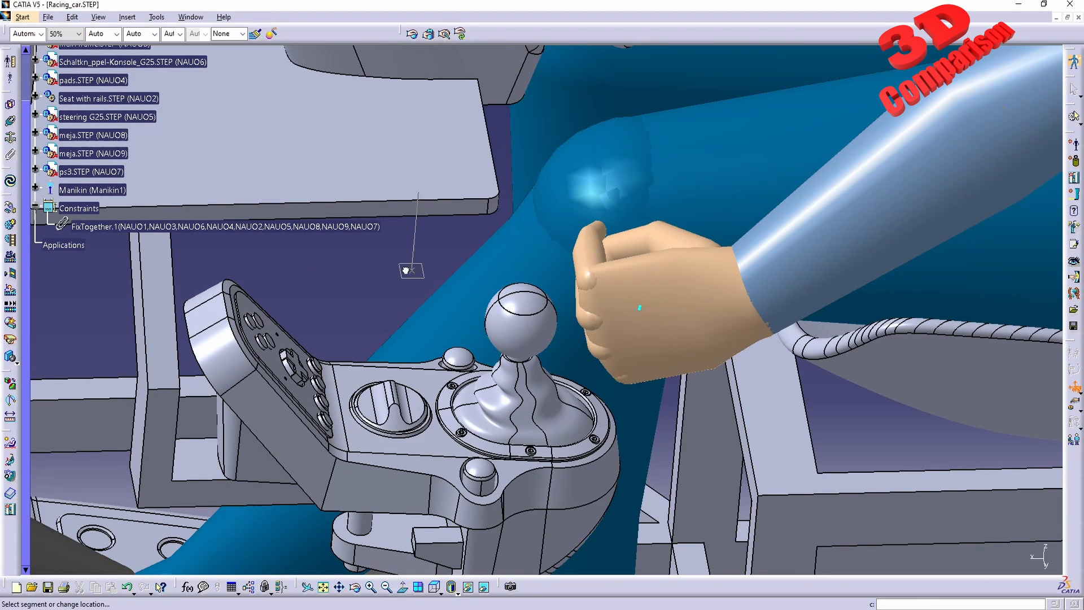
pyautogui.moveTo(579, 353); pyautogui.dragTo(579, 372, button='middle')
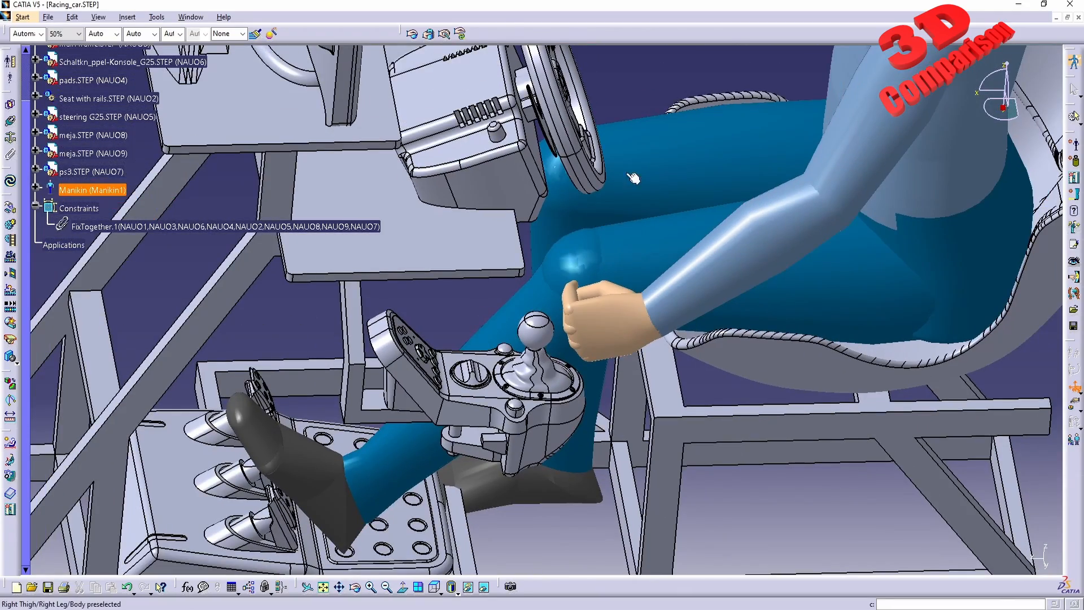
pyautogui.moveTo(580, 327); pyautogui.dragTo(682, 340, button='middle')
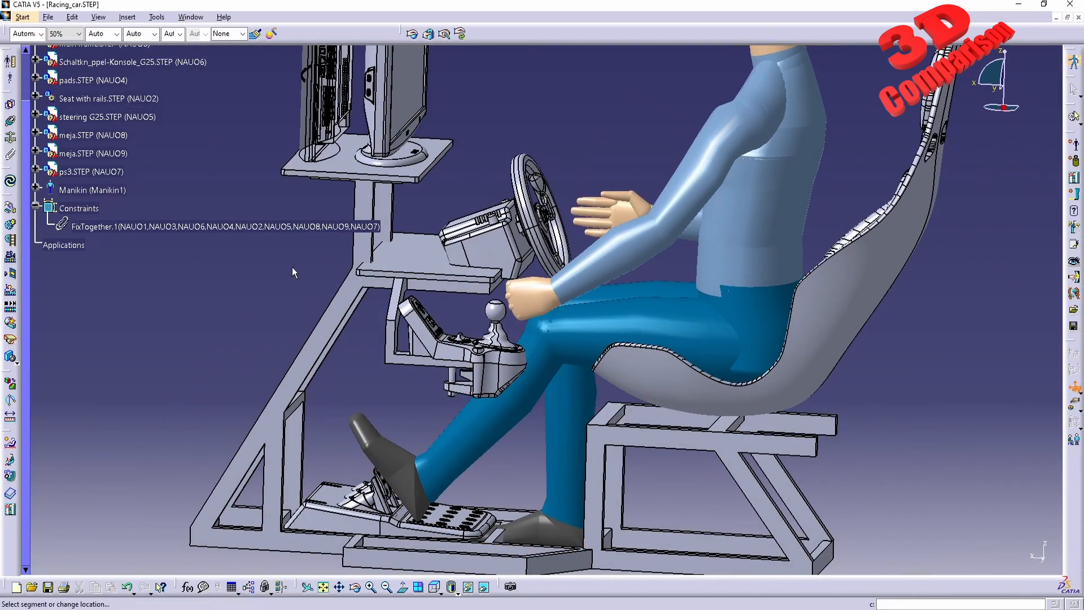
# Drag the manikin's pelvis slightly forward on the seat.
pyautogui.scroll(3, 242, 270)
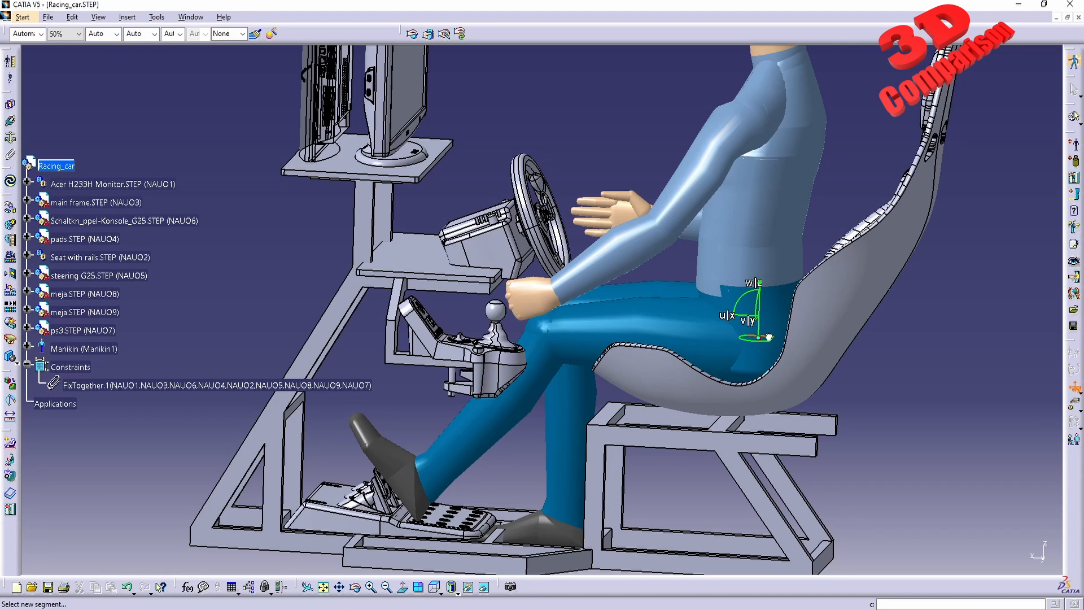
pyautogui.moveTo(768, 337); pyautogui.dragTo(744, 331)
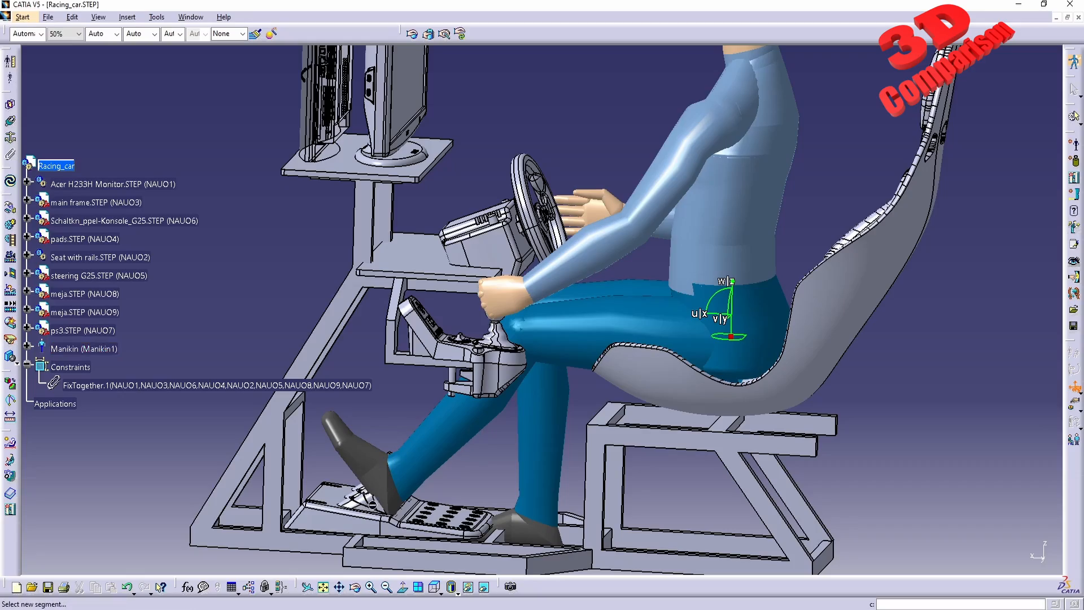
pyautogui.moveTo(644, 355); pyautogui.dragTo(725, 458, button='middle')
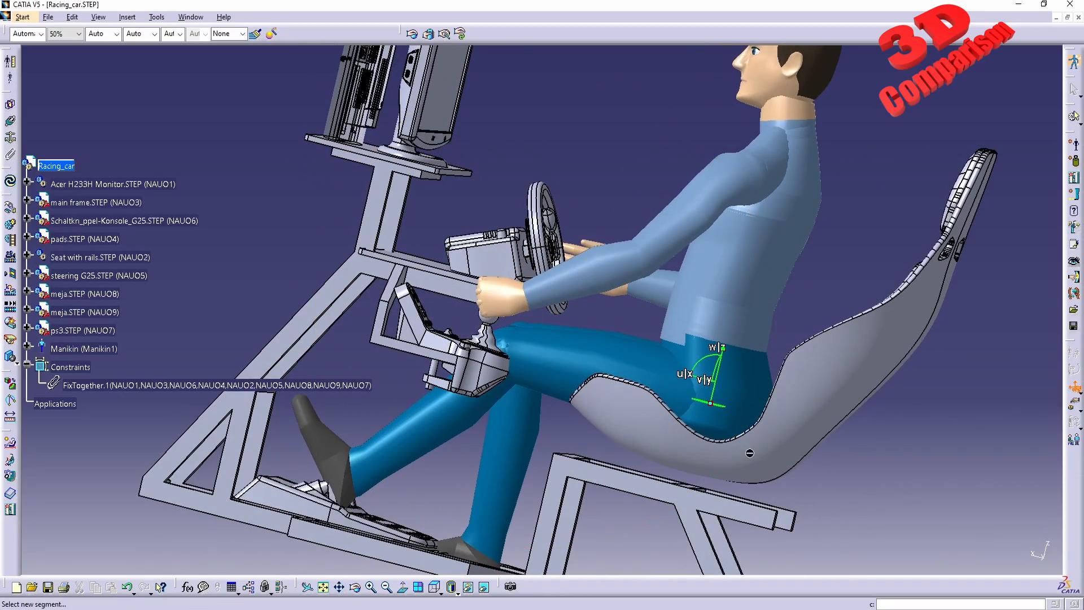
pyautogui.moveTo(814, 341); pyautogui.dragTo(552, 313, button='middle')
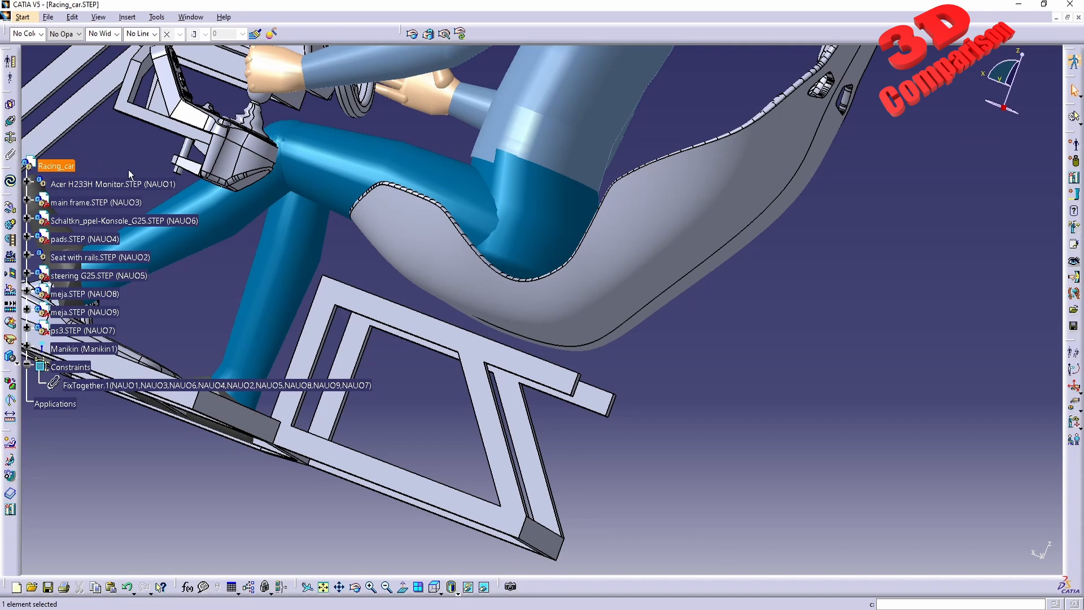
# Switch to Assembly Design and use Manipulation to drag the seat and gear shift console along the X axis.
pyautogui.click(23, 17)
pyautogui.moveTo(90, 45)
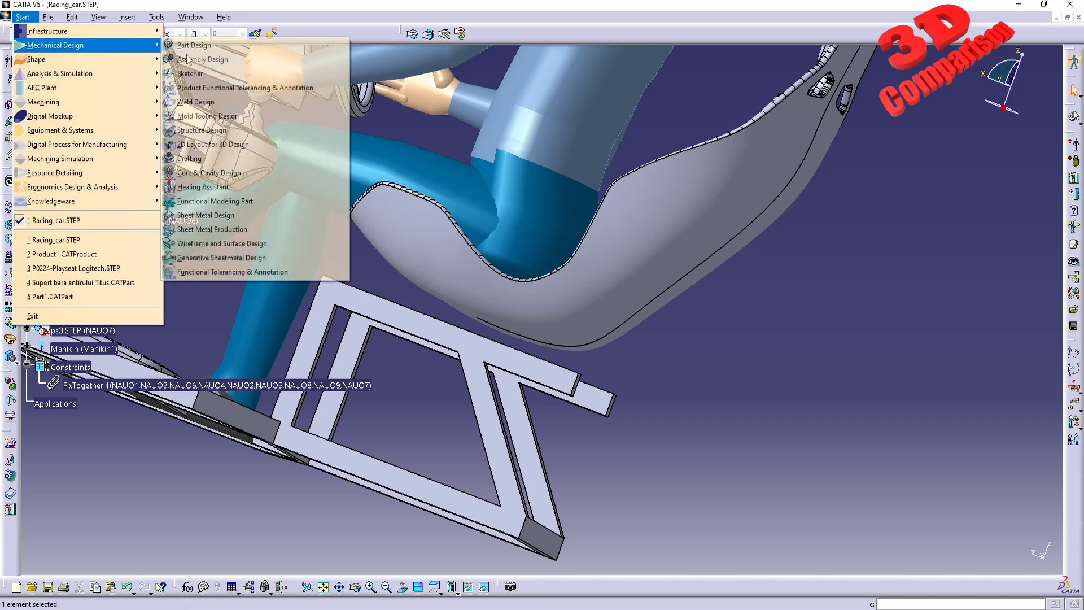
pyautogui.click(187, 59)
pyautogui.moveTo(546, 294); pyautogui.dragTo(618, 380, button='middle')
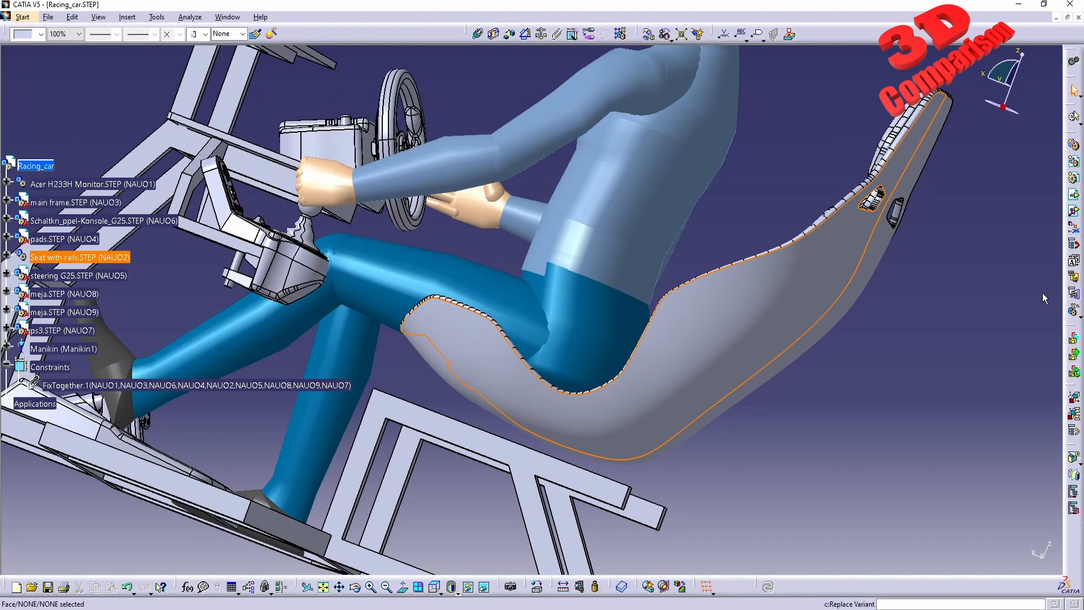
pyautogui.click(650, 36)
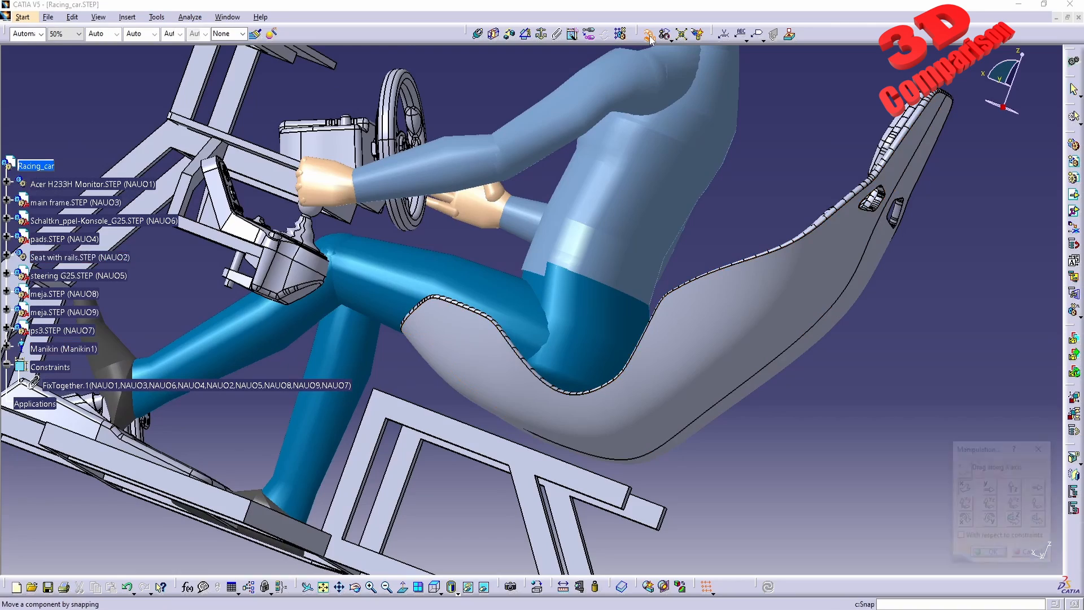
pyautogui.moveTo(581, 235); pyautogui.dragTo(599, 420, button='middle')
pyautogui.moveTo(603, 420); pyautogui.dragTo(557, 384)
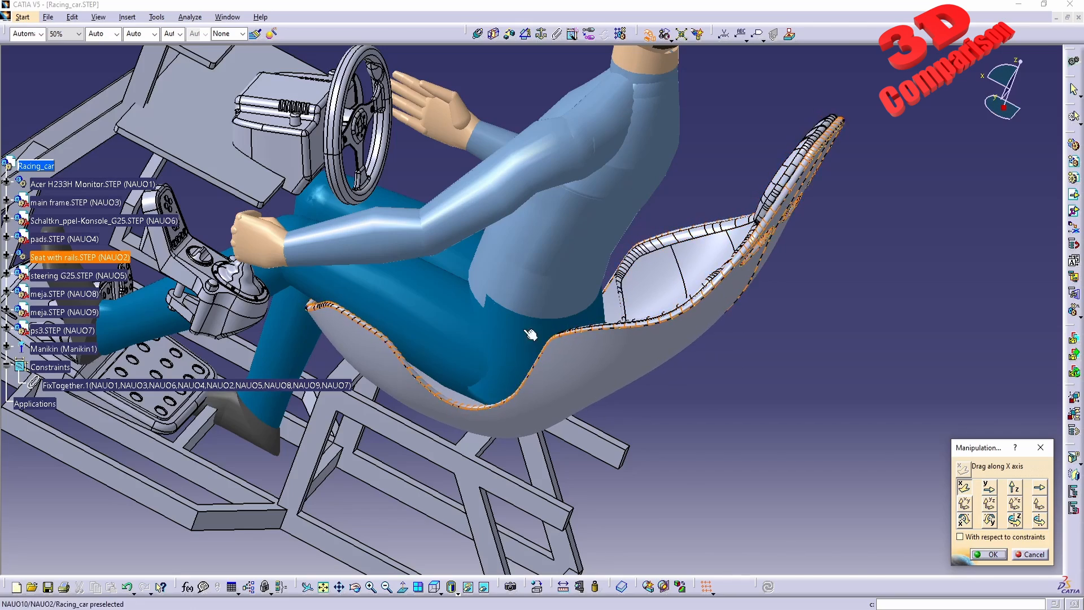
pyautogui.moveTo(332, 129); pyautogui.dragTo(529, 267, button='middle')
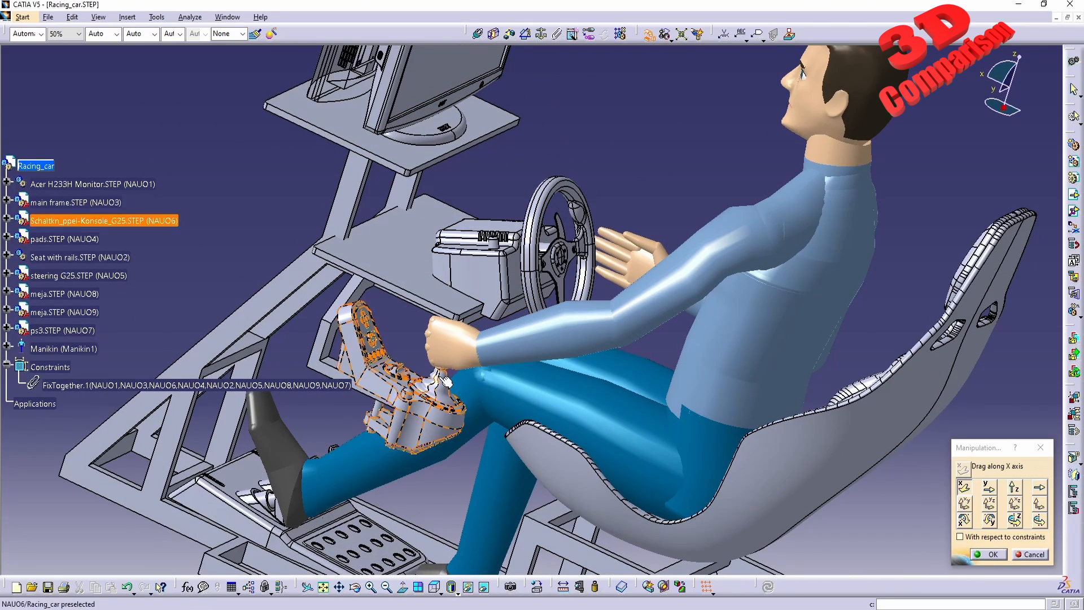
pyautogui.moveTo(458, 401); pyautogui.dragTo(498, 460, button='middle')
pyautogui.click(977, 555)
pyautogui.moveTo(669, 271); pyautogui.dragTo(646, 407, button='middle')
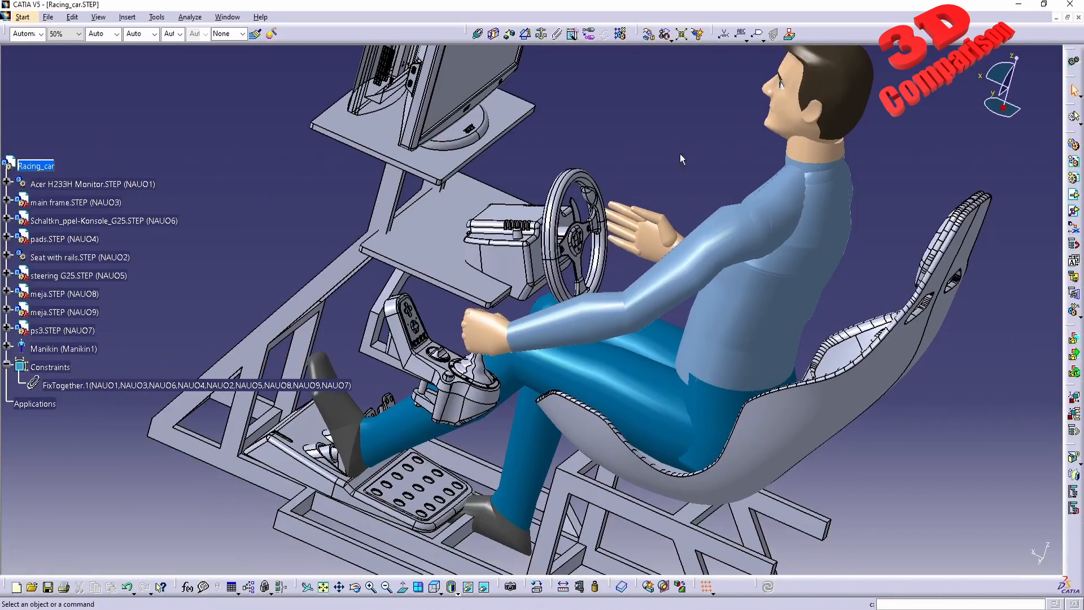
# Return to the manikin workbench and make the left hand reach the gear shift knob.
pyautogui.click(22, 17)
pyautogui.moveTo(66, 189)
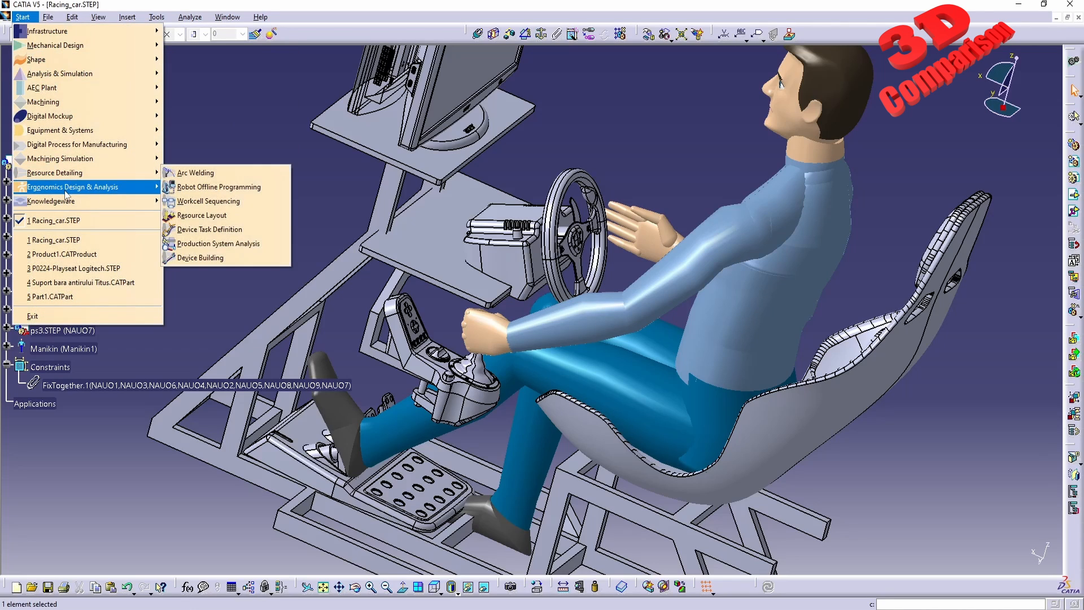
pyautogui.click(225, 229)
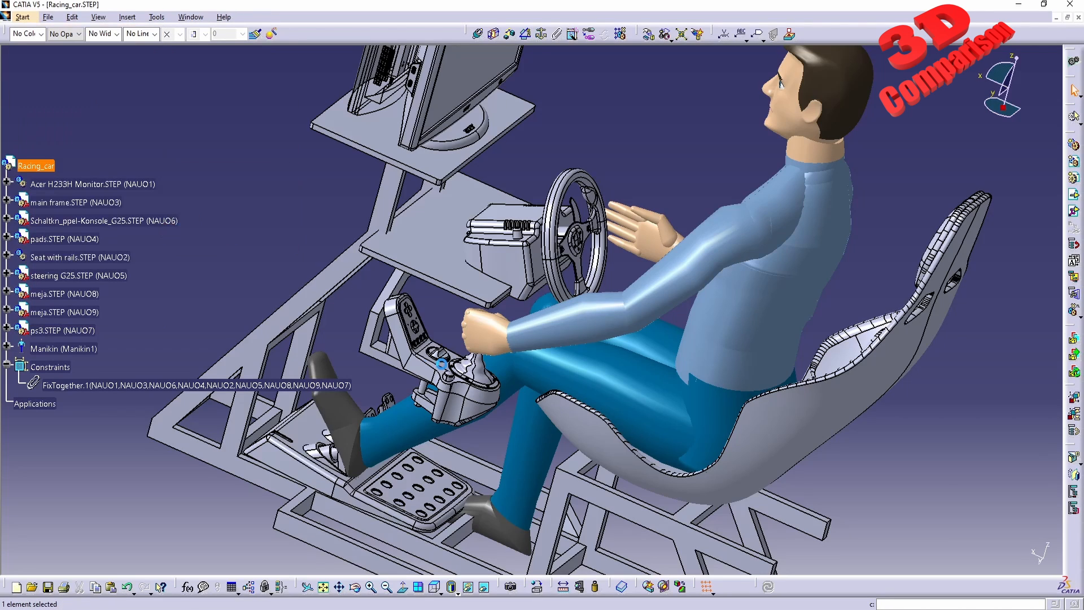
pyautogui.moveTo(502, 384); pyautogui.dragTo(508, 293, button='middle')
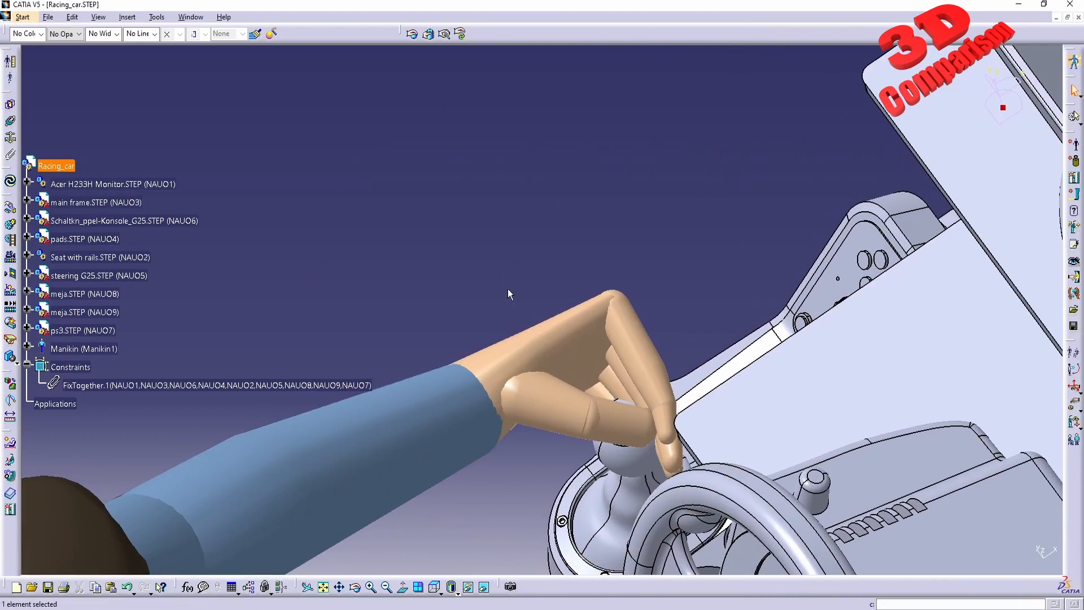
pyautogui.click(413, 35)
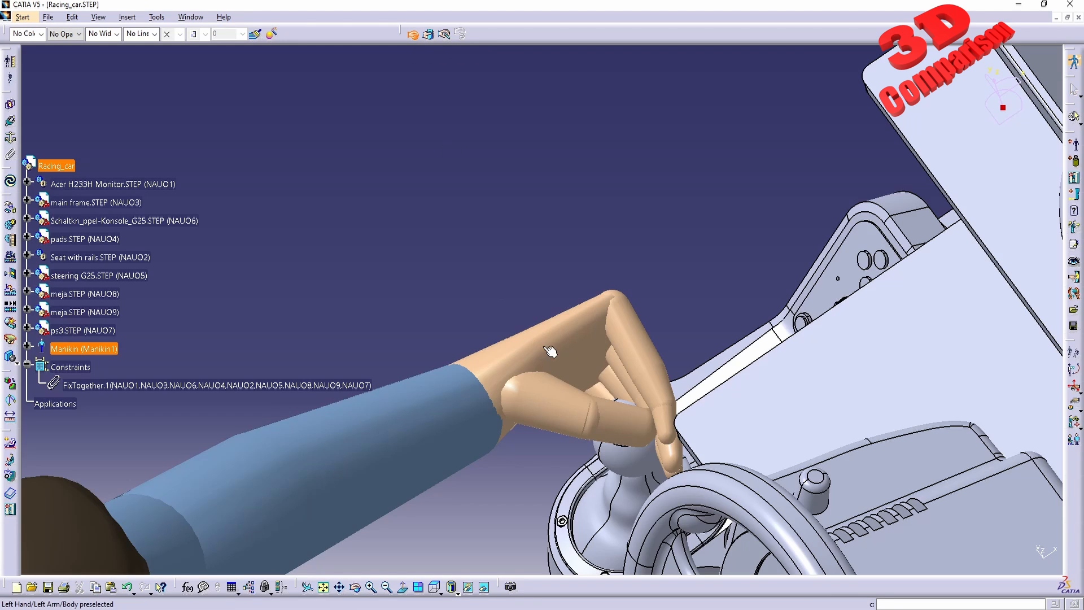
pyautogui.click(579, 360)
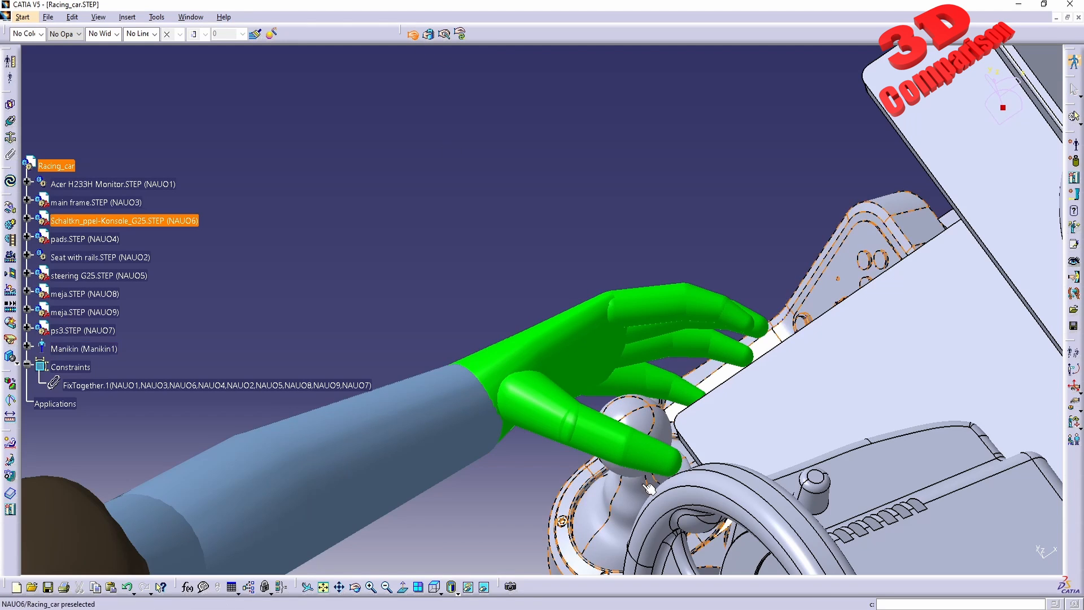
pyautogui.moveTo(643, 484); pyautogui.dragTo(656, 357, button='middle')
pyautogui.click(626, 387)
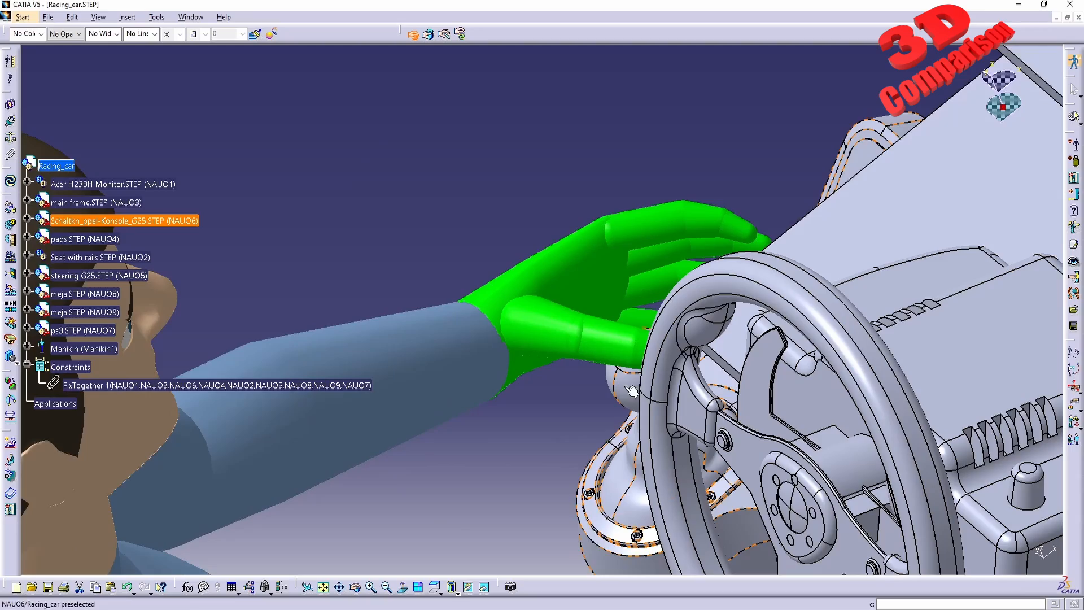
pyautogui.click(461, 34)
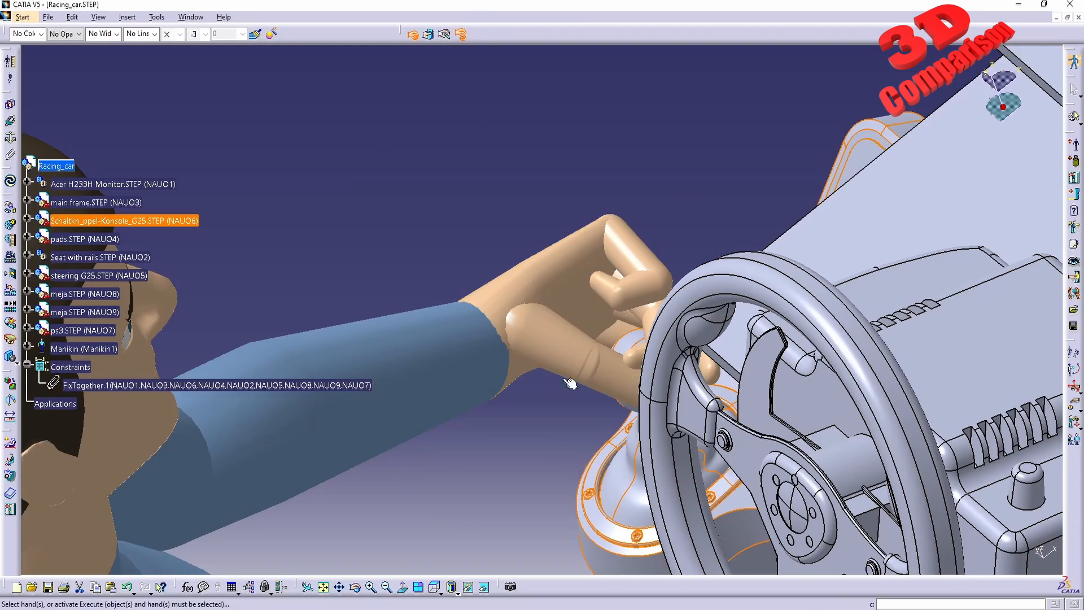
pyautogui.moveTo(569, 384); pyautogui.dragTo(595, 348, button='middle')
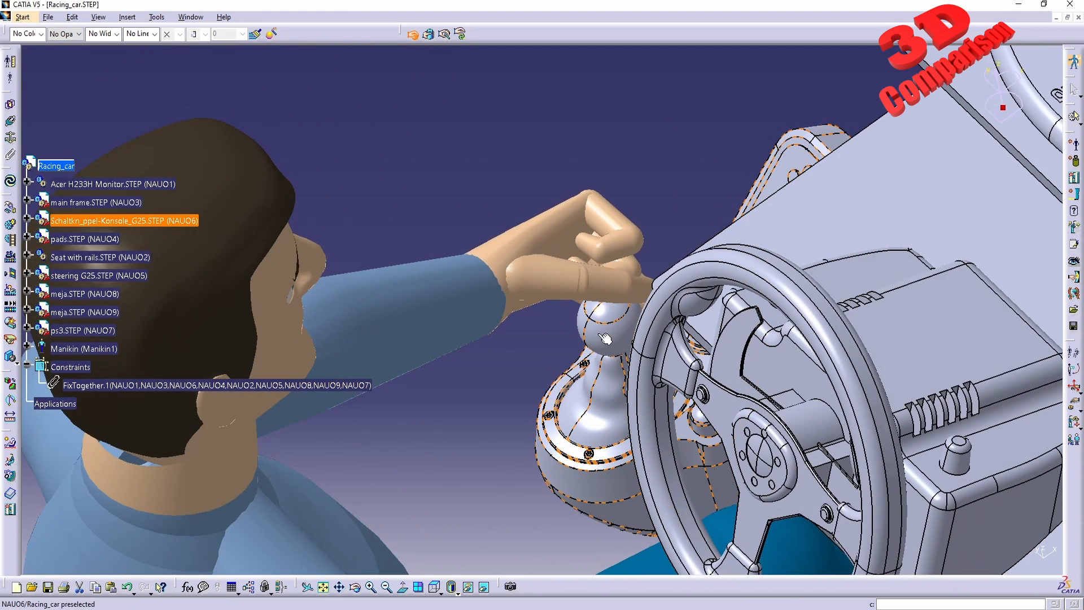
pyautogui.moveTo(606, 338); pyautogui.dragTo(571, 319, button='middle')
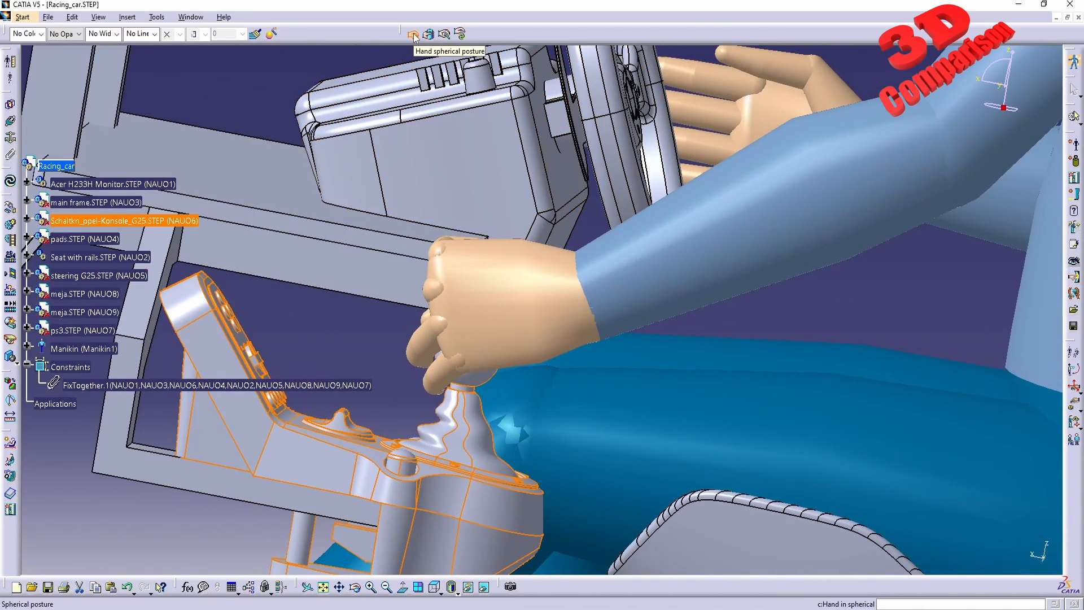
# Try the pinch and spherical grasp postures on the left hand, then return it to an open hand.
pyautogui.click(446, 35)
pyautogui.click(511, 280)
pyautogui.moveTo(424, 260); pyautogui.dragTo(508, 309, button='middle')
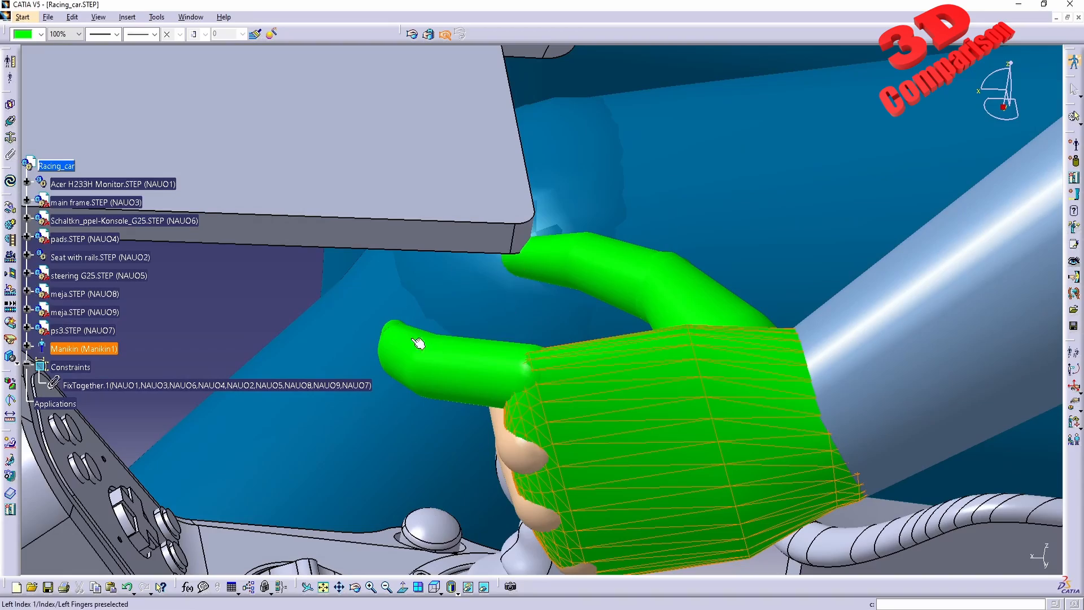
pyautogui.click(427, 35)
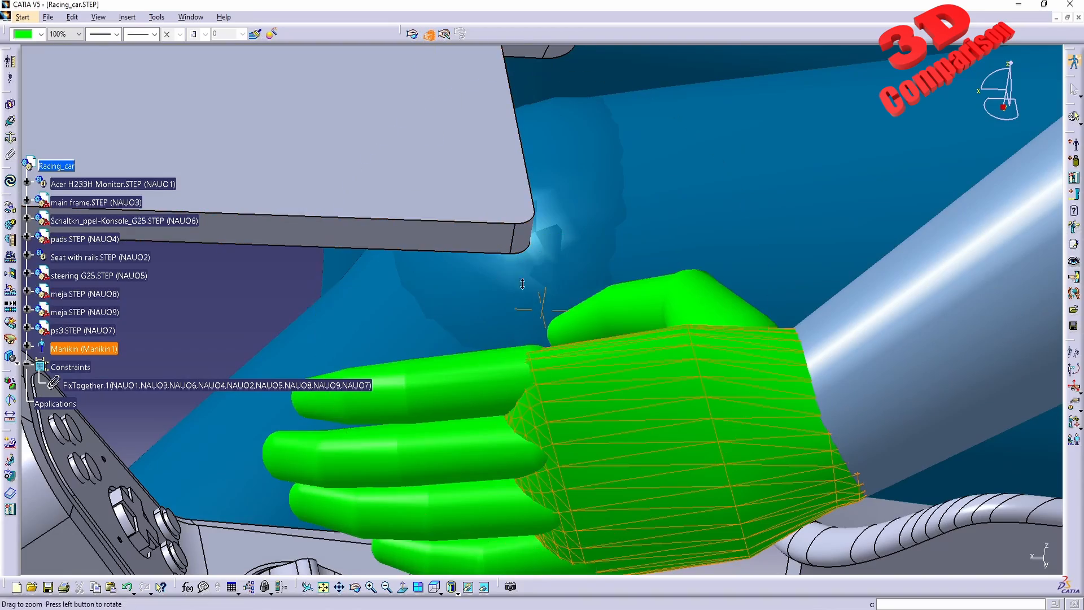
pyautogui.moveTo(523, 283); pyautogui.dragTo(515, 404, button='middle')
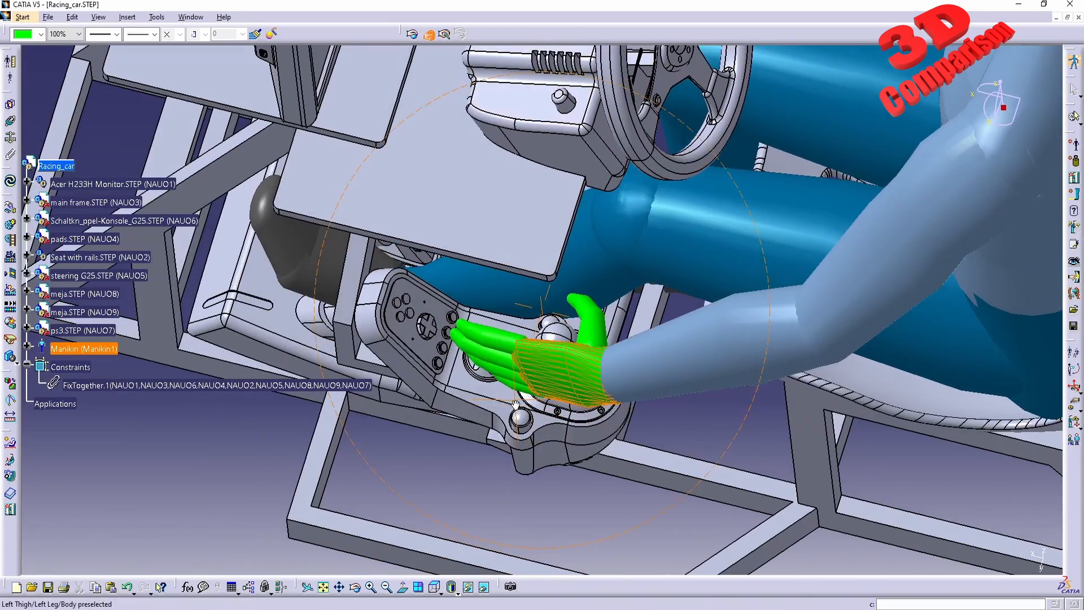
pyautogui.click(413, 37)
pyautogui.moveTo(428, 326); pyautogui.dragTo(880, 238, button='middle')
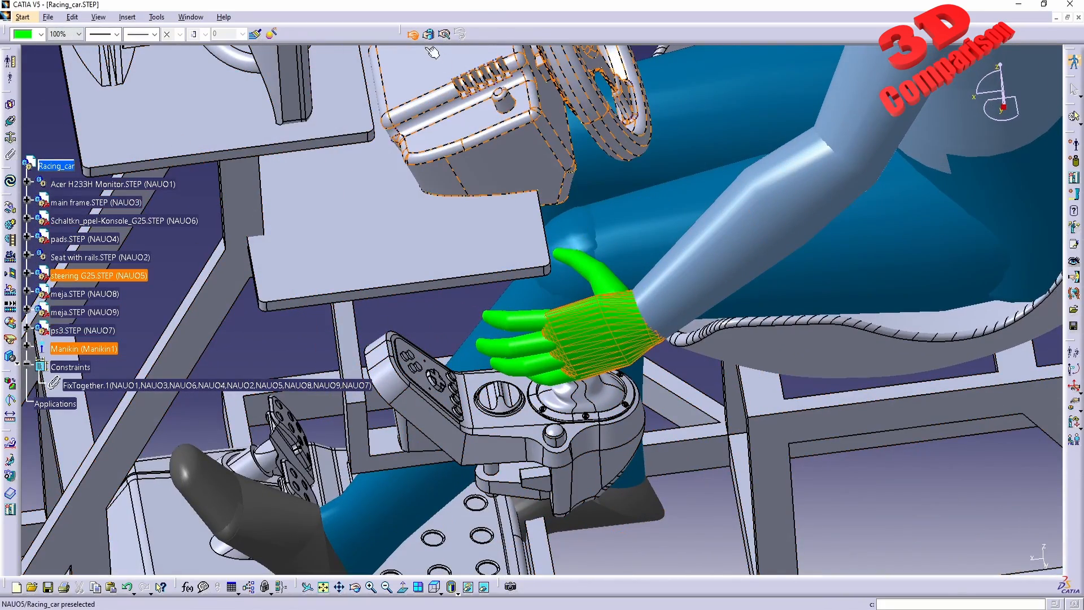
pyautogui.click(414, 36)
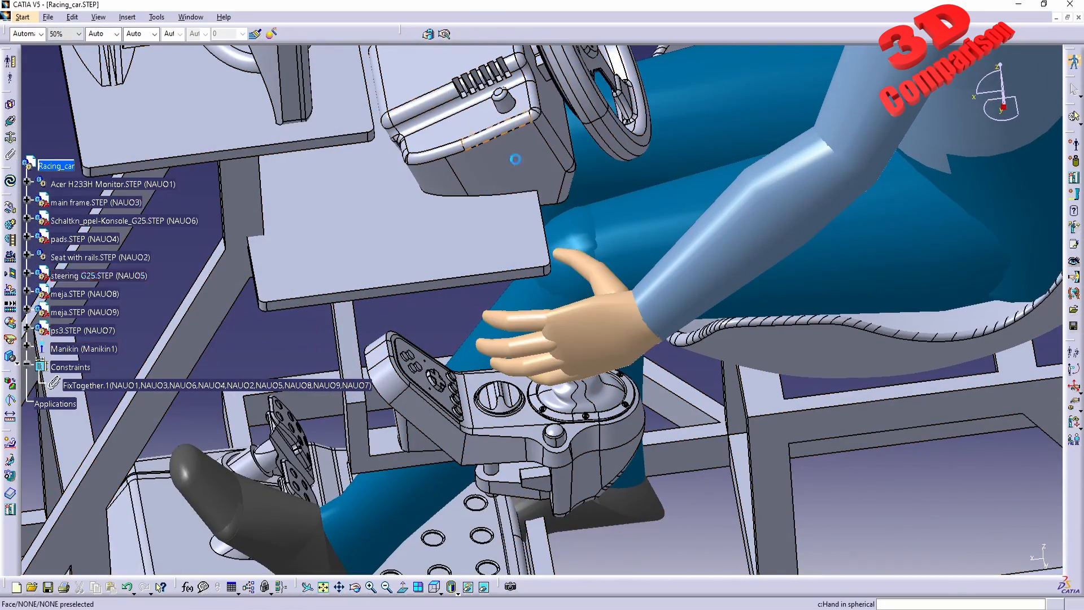
# Enter Inverse Kinematics Worker Frame Mode and flex the left thumb around the gear shift knob.
pyautogui.click(1074, 387)
pyautogui.moveTo(508, 451); pyautogui.dragTo(583, 400, button='middle')
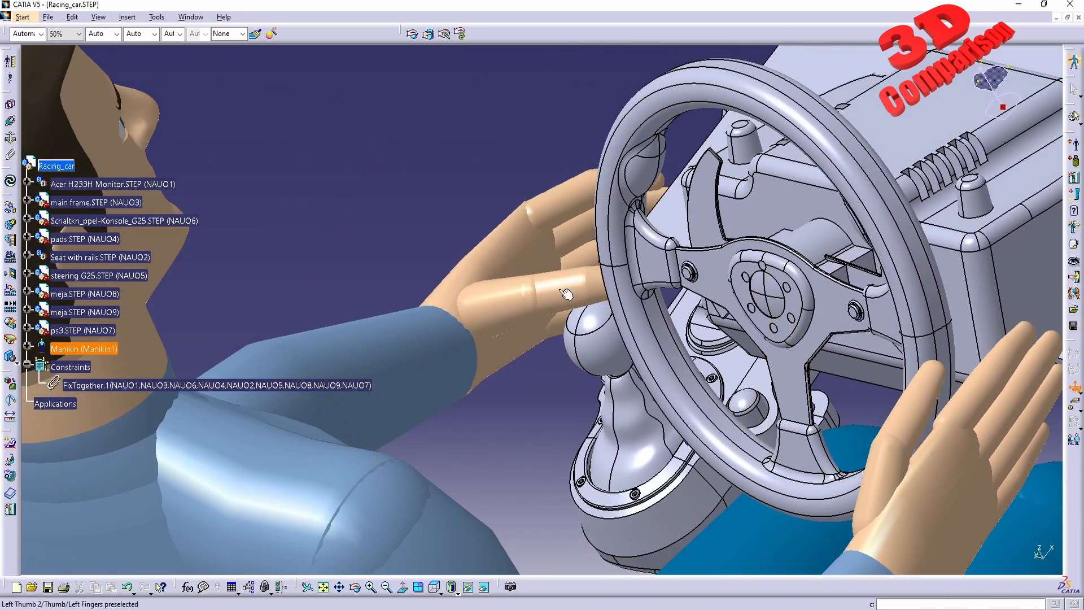
pyautogui.click(541, 268)
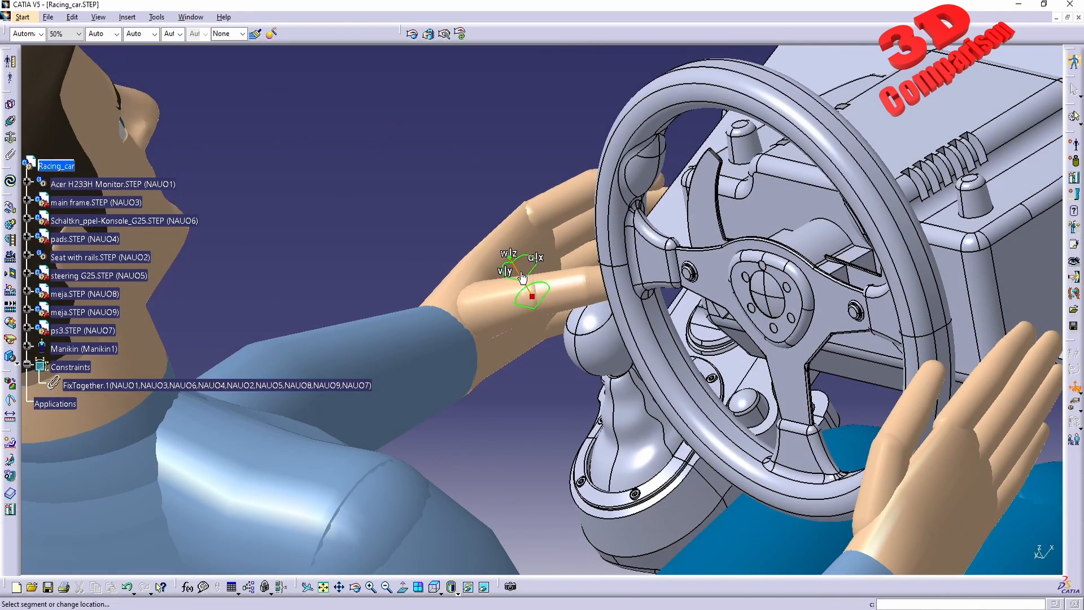
pyautogui.moveTo(516, 278); pyautogui.dragTo(551, 308)
pyautogui.moveTo(551, 309); pyautogui.dragTo(567, 336, button='middle')
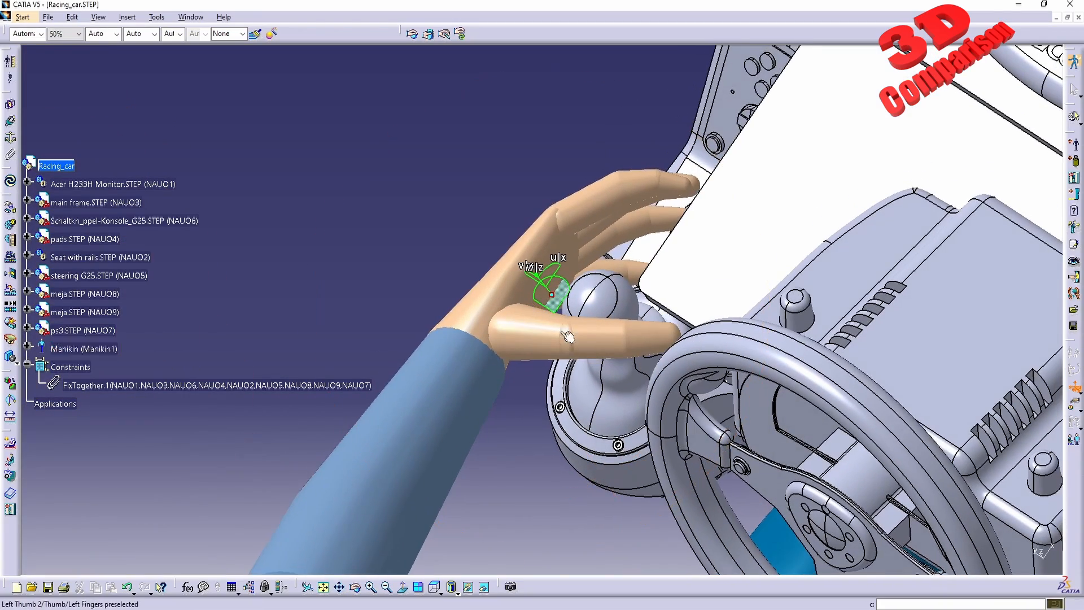
pyautogui.moveTo(542, 311); pyautogui.dragTo(569, 333)
pyautogui.moveTo(570, 333); pyautogui.dragTo(596, 319, button='middle')
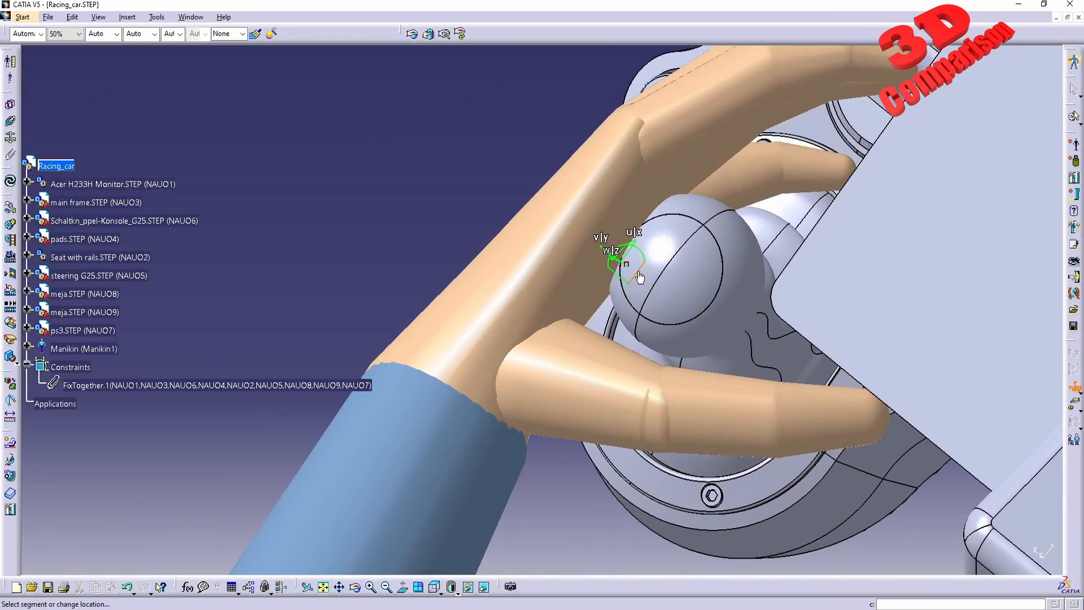
pyautogui.moveTo(659, 241); pyautogui.dragTo(648, 257)
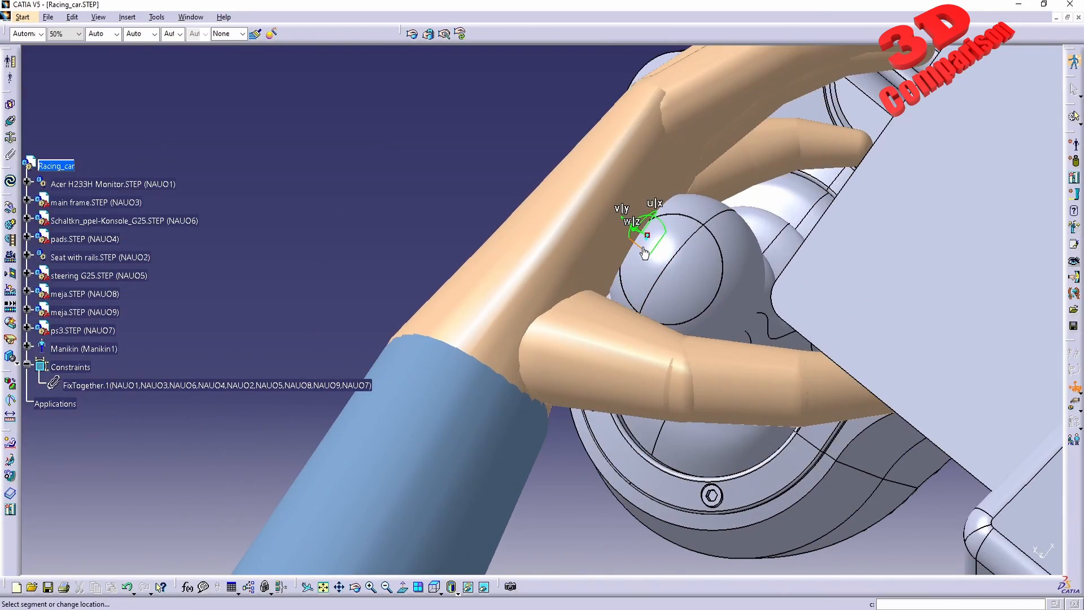
pyautogui.moveTo(644, 253); pyautogui.dragTo(749, 324, button='middle')
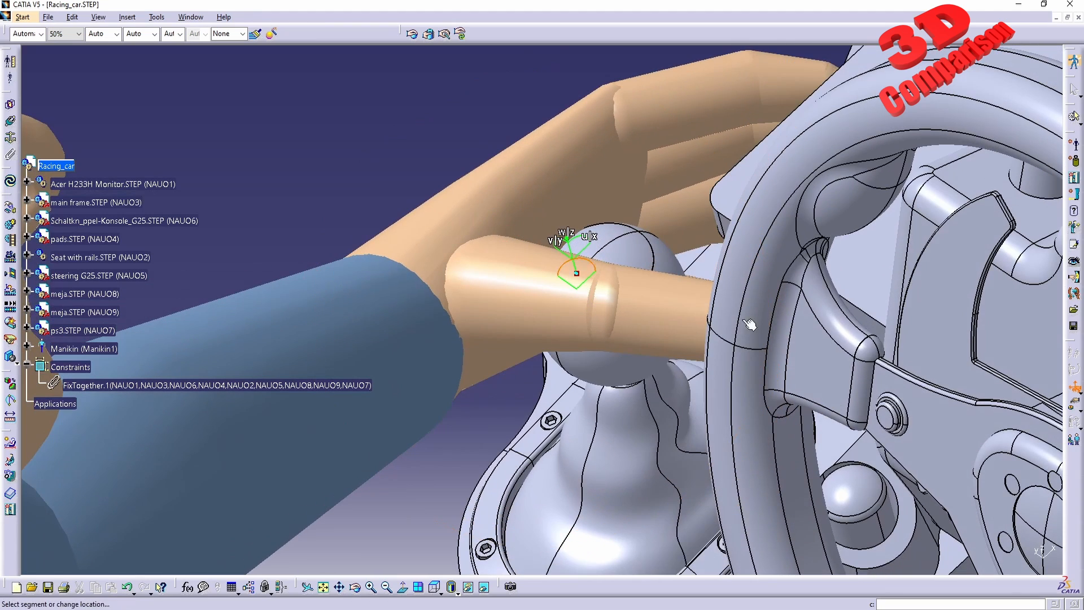
pyautogui.moveTo(662, 315); pyautogui.dragTo(680, 318)
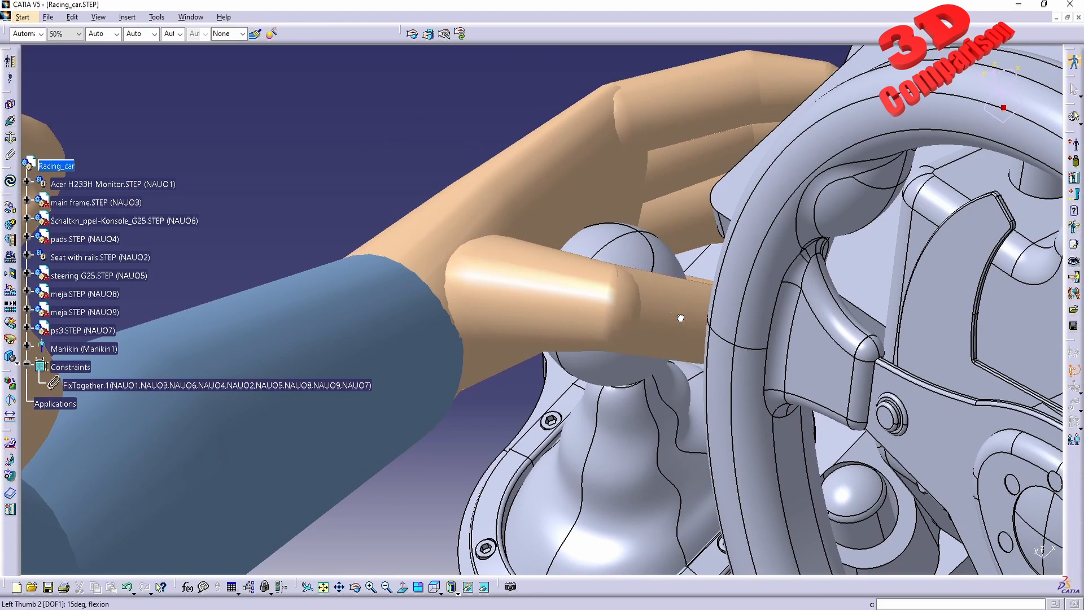
# Flex the left thumb and index finger segments so they wrap around the gear shift knob.
pyautogui.moveTo(579, 307); pyautogui.dragTo(601, 306)
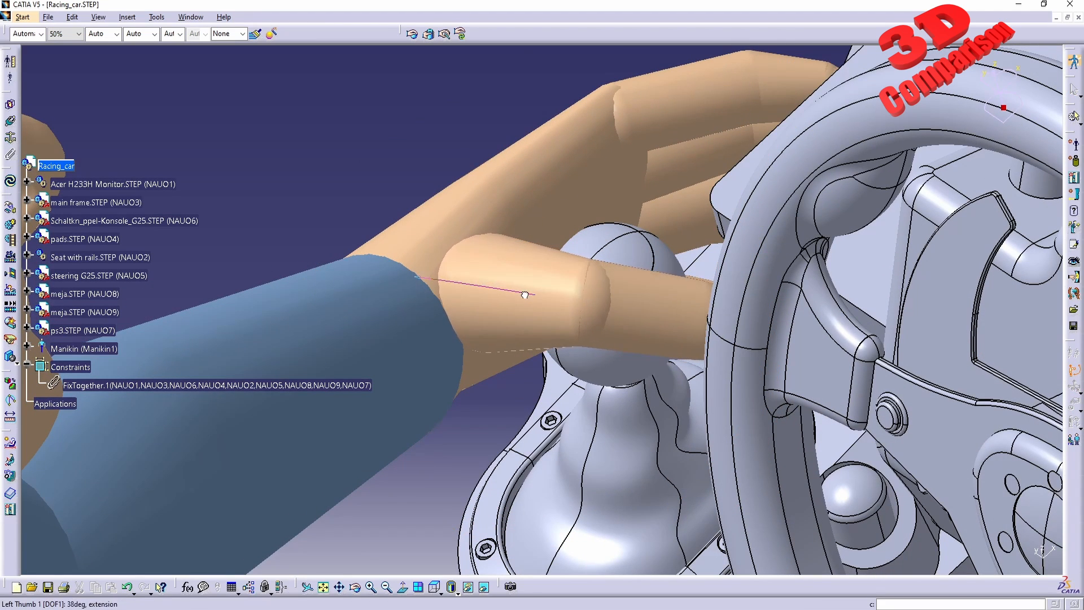
pyautogui.moveTo(686, 341); pyautogui.dragTo(588, 405, button='middle')
pyautogui.moveTo(588, 404); pyautogui.dragTo(600, 383)
pyautogui.moveTo(552, 321); pyautogui.dragTo(727, 311, button='middle')
pyautogui.moveTo(700, 282); pyautogui.dragTo(779, 422)
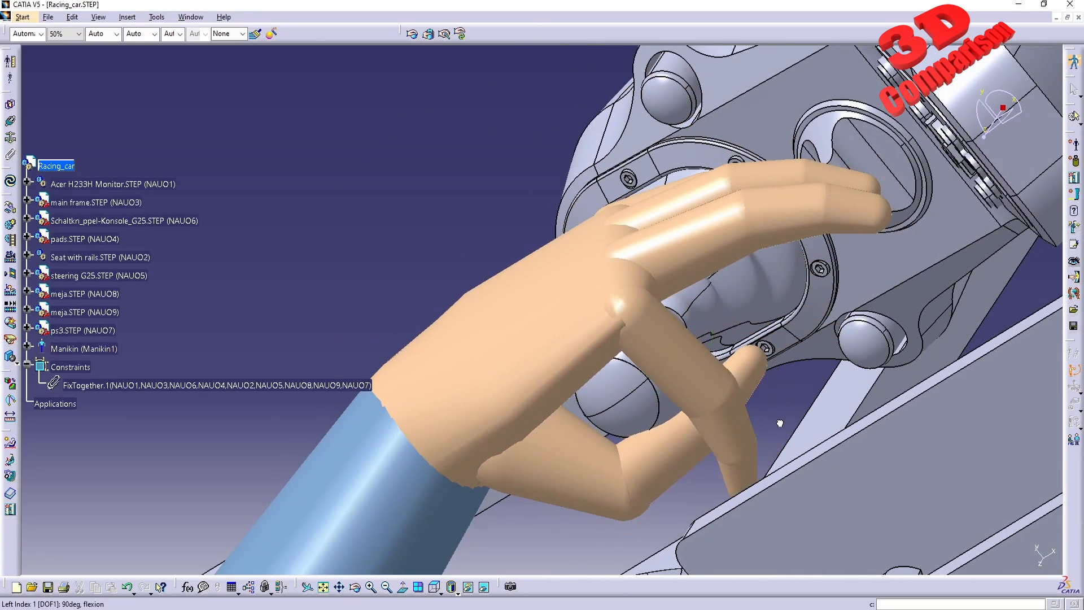
# Flex the left middle, ring and little finger segments to close the grip on the gear shift knob.
pyautogui.moveTo(593, 491); pyautogui.dragTo(624, 213, button='middle')
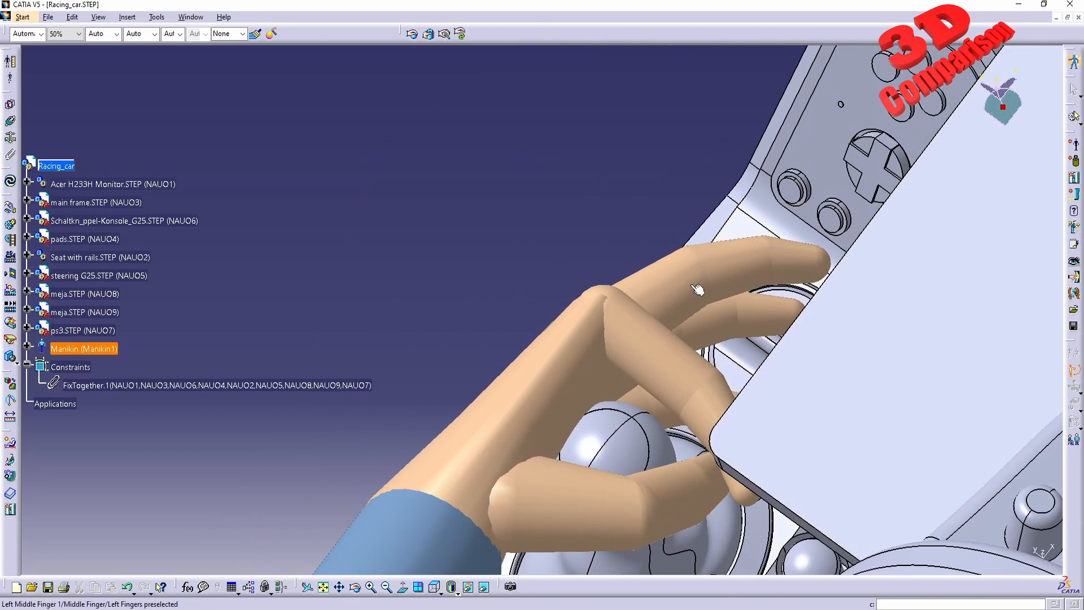
pyautogui.moveTo(691, 285); pyautogui.dragTo(694, 391)
pyautogui.moveTo(690, 392); pyautogui.dragTo(662, 234, button='middle')
pyautogui.moveTo(664, 232); pyautogui.dragTo(667, 333)
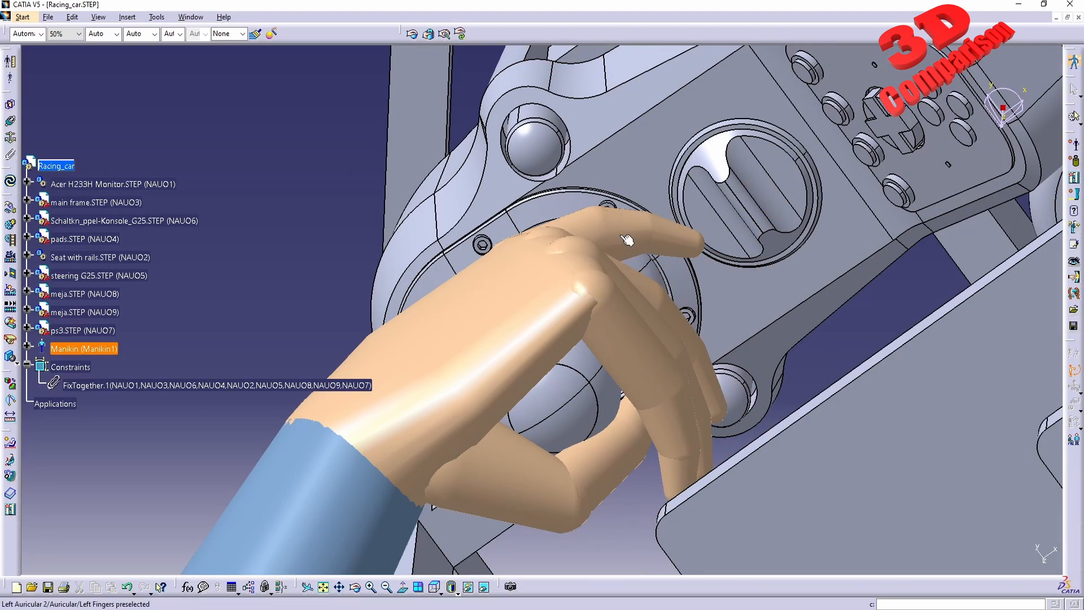
pyautogui.moveTo(624, 235); pyautogui.dragTo(640, 292)
pyautogui.moveTo(593, 223); pyautogui.dragTo(617, 274)
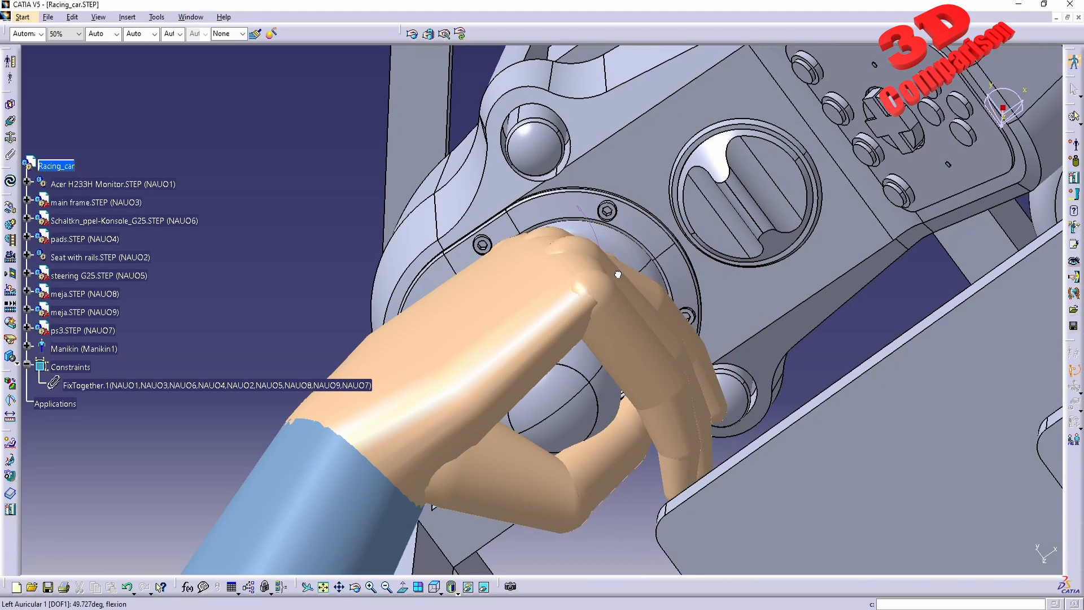
# Run the RULA Analysis command on the manikin to evaluate its driving posture.
pyautogui.moveTo(584, 467); pyautogui.dragTo(579, 206, button='middle')
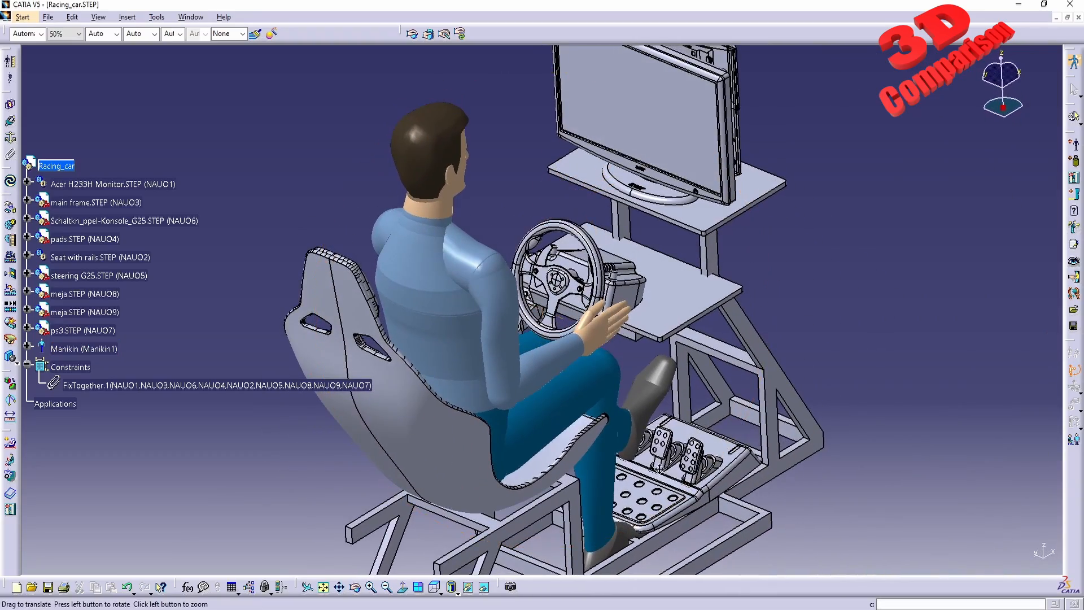
pyautogui.moveTo(659, 469); pyautogui.dragTo(451, 359, button='middle')
pyautogui.moveTo(529, 360); pyautogui.dragTo(512, 406, button='middle')
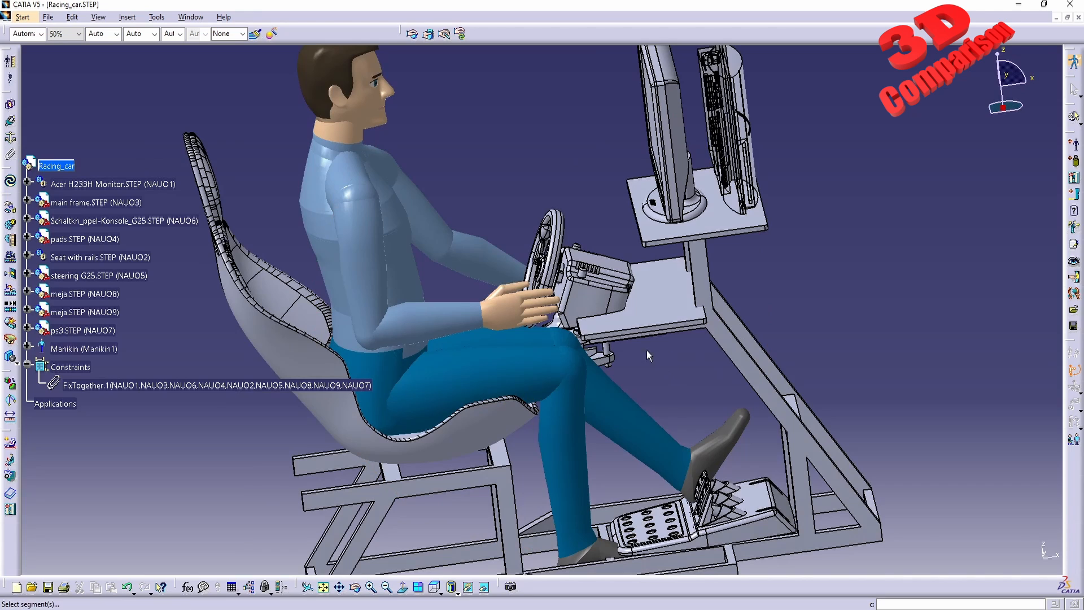
pyautogui.moveTo(648, 354); pyautogui.dragTo(570, 364, button='middle')
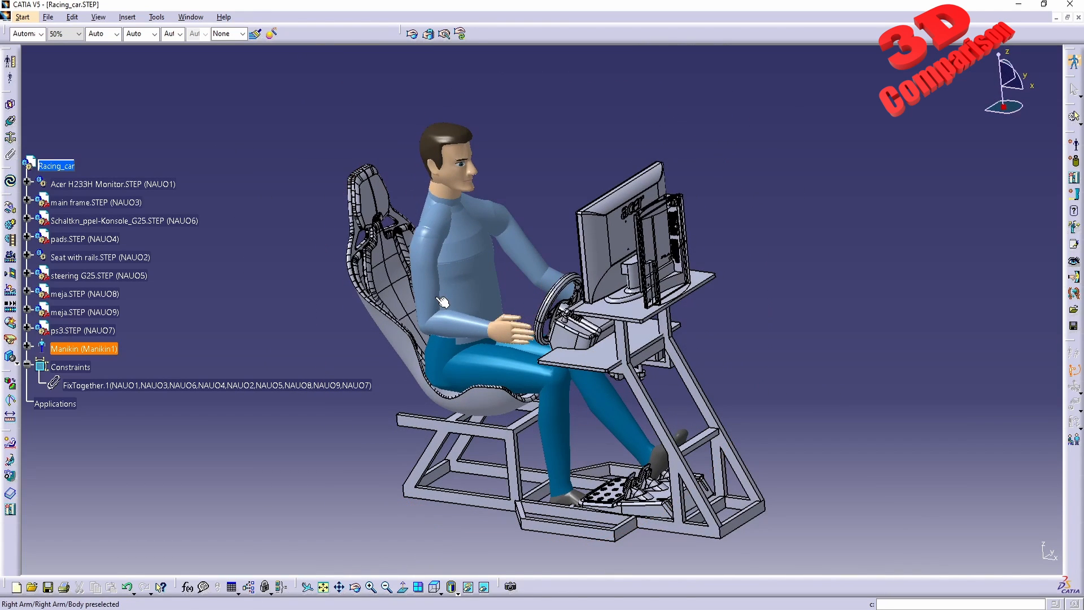
pyautogui.moveTo(468, 331); pyautogui.dragTo(620, 381, button='middle')
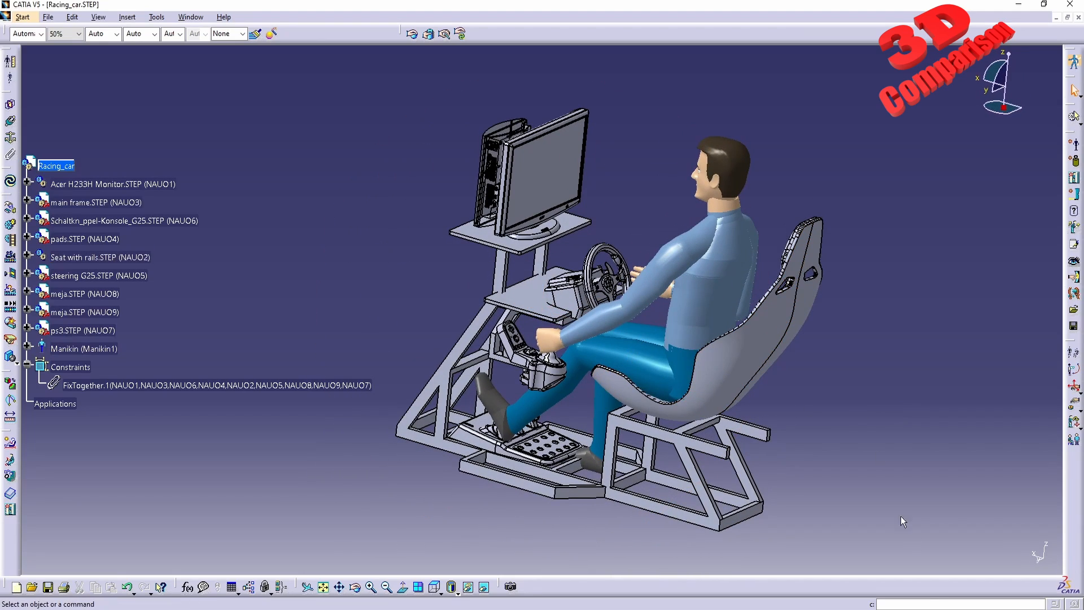
pyautogui.click(904, 603)
pyautogui.write('rula analysis')
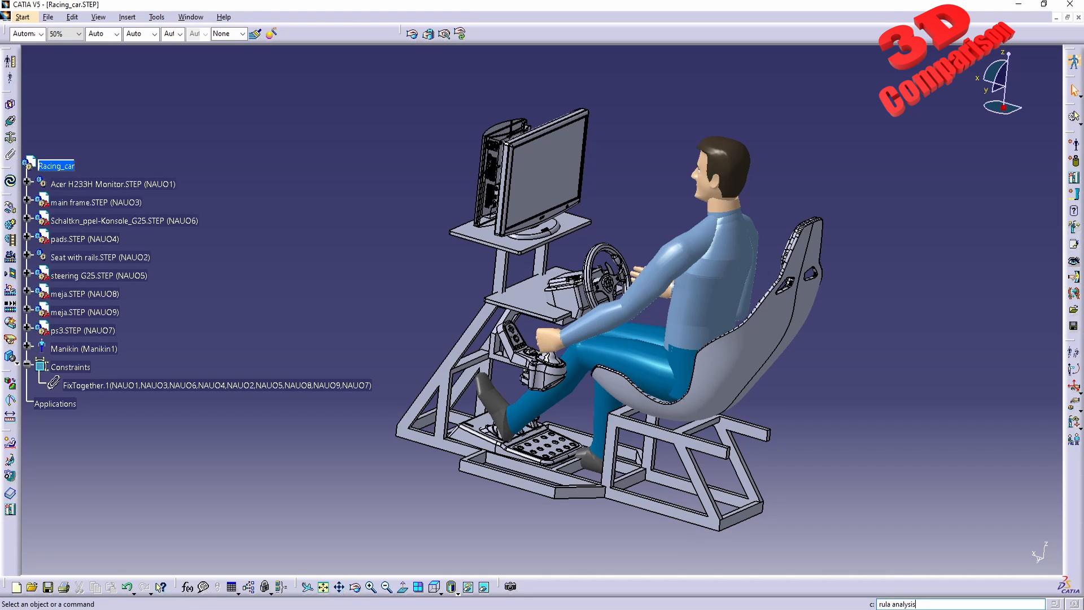
pyautogui.press('Return')
pyautogui.click(711, 316)
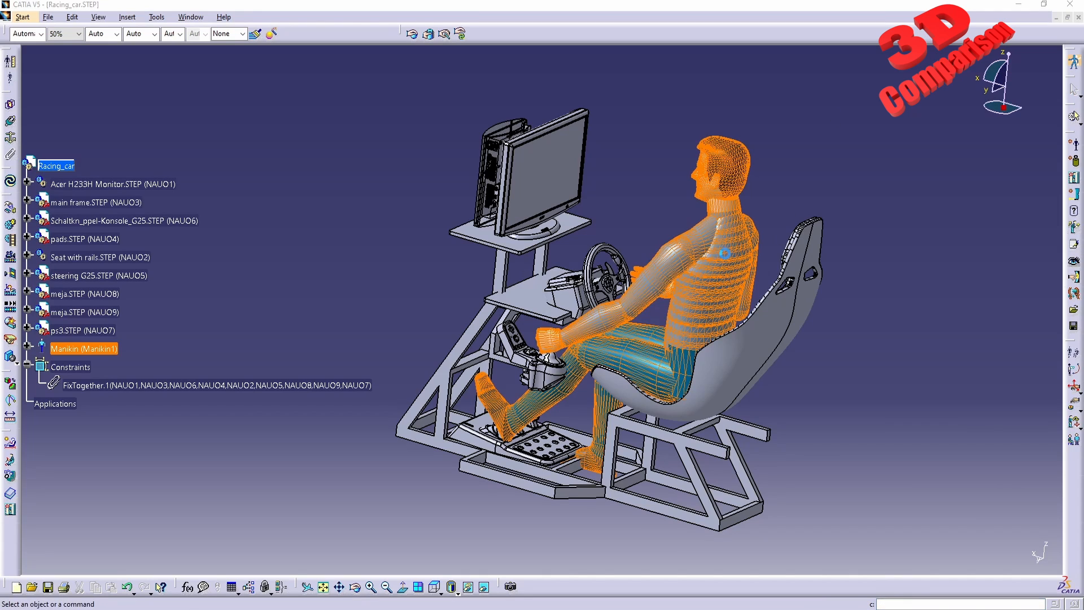
pyautogui.moveTo(707, 233); pyautogui.dragTo(278, 86)
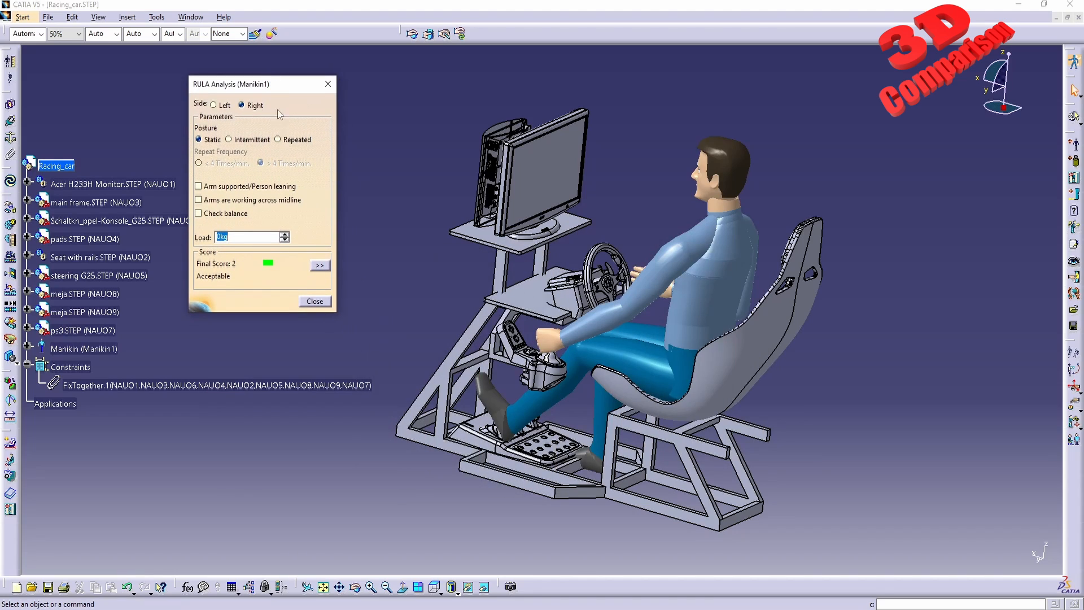
# Switch the RULA analysis to the left side and expand the detailed score breakdown.
pyautogui.click(214, 106)
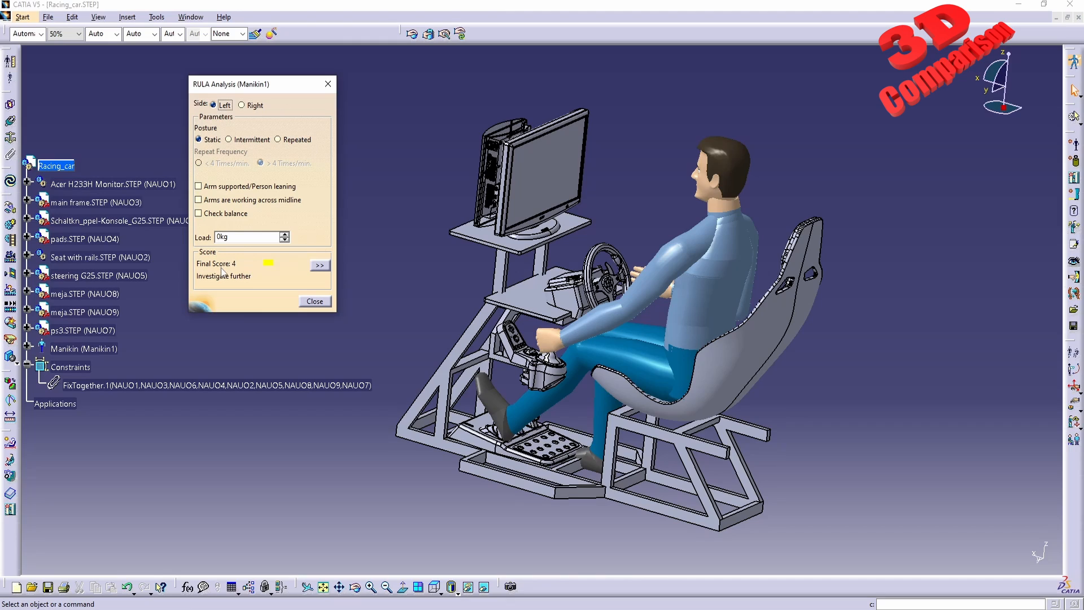
pyautogui.click(320, 265)
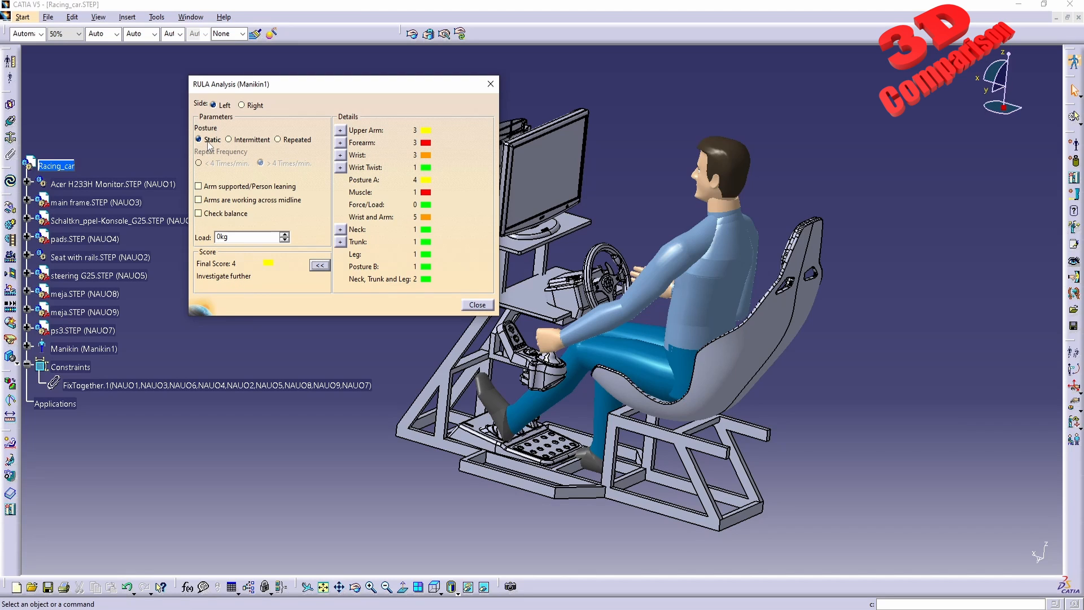
pyautogui.moveTo(588, 394); pyautogui.dragTo(567, 424, button='middle')
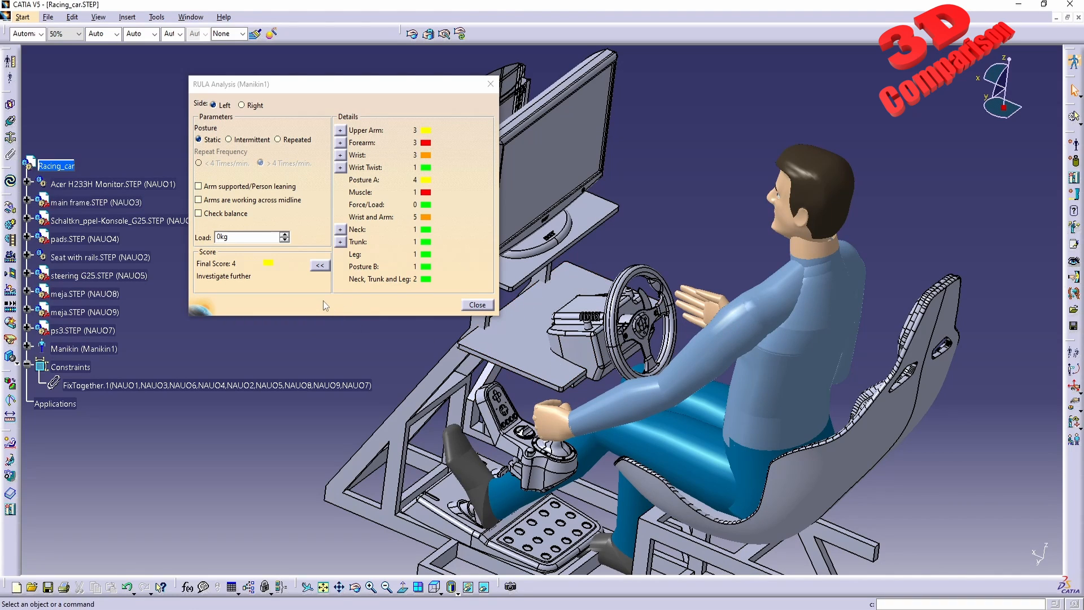
pyautogui.moveTo(795, 353); pyautogui.dragTo(708, 319, button='middle')
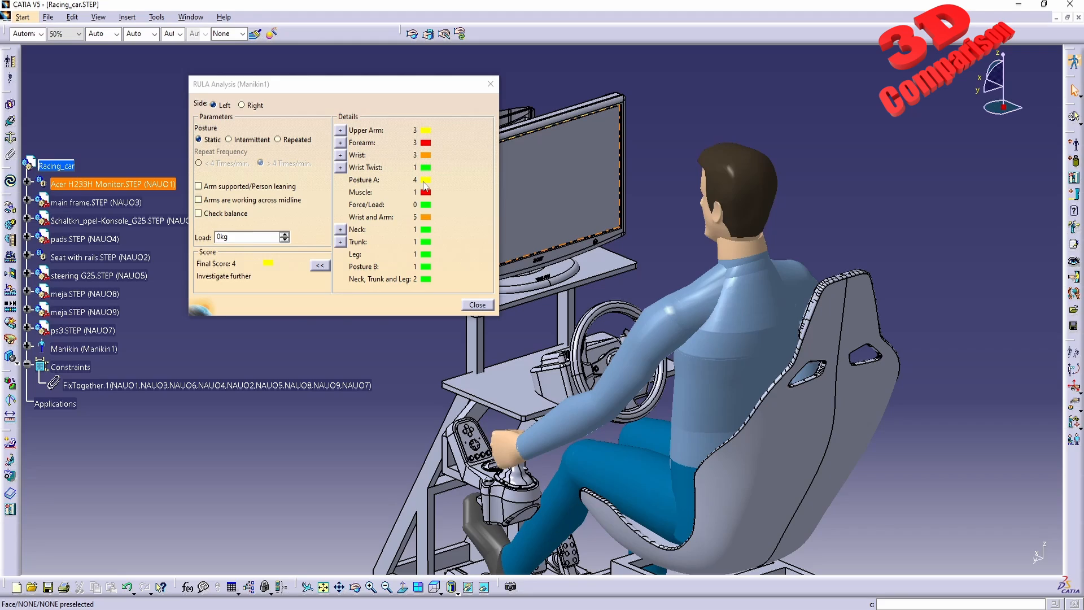
# Compare the right-side RULA scores, then switch the analysis back to the left side.
pyautogui.click(248, 106)
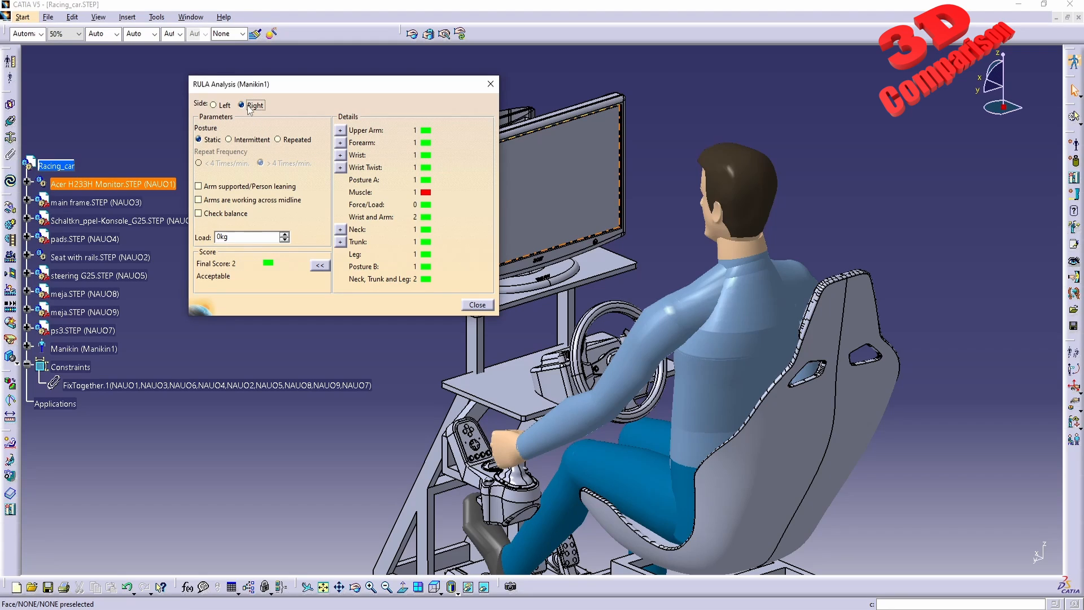
pyautogui.moveTo(841, 395); pyautogui.dragTo(316, 322, button='middle')
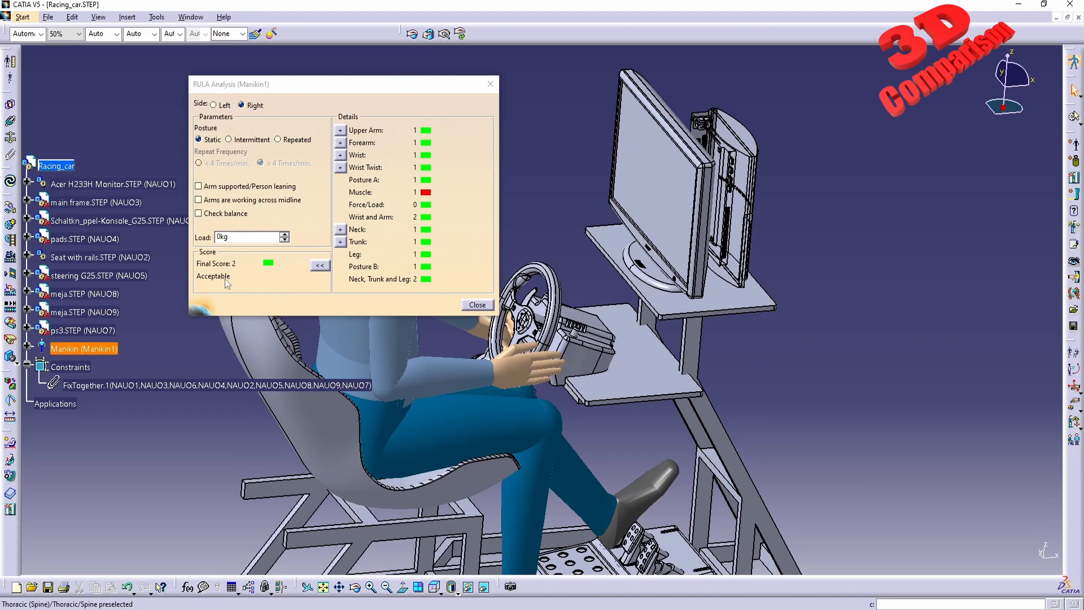
pyautogui.click(213, 105)
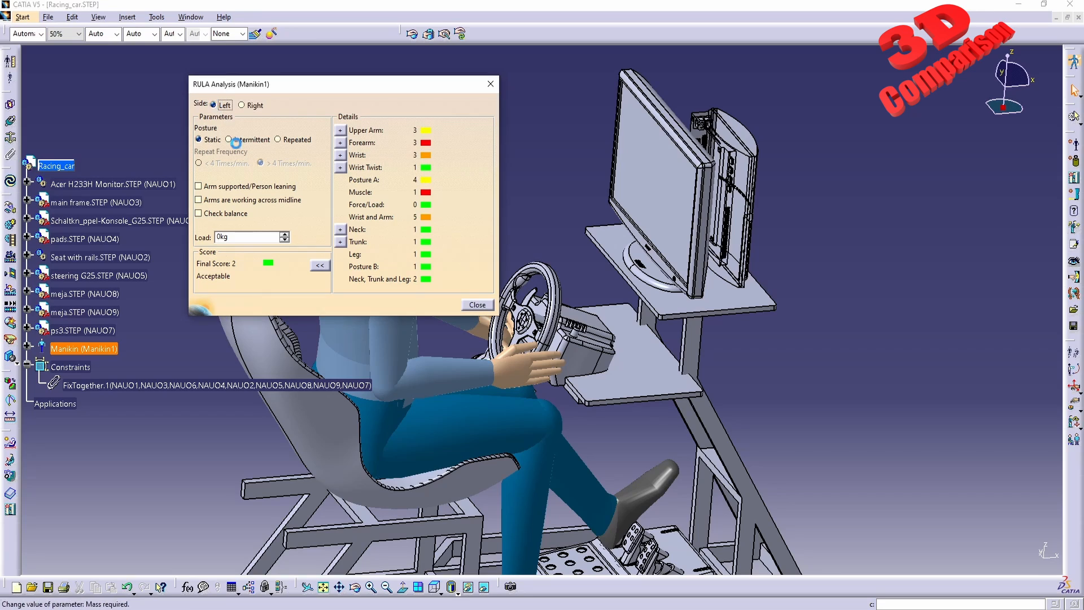
pyautogui.moveTo(356, 359); pyautogui.dragTo(551, 416, button='middle')
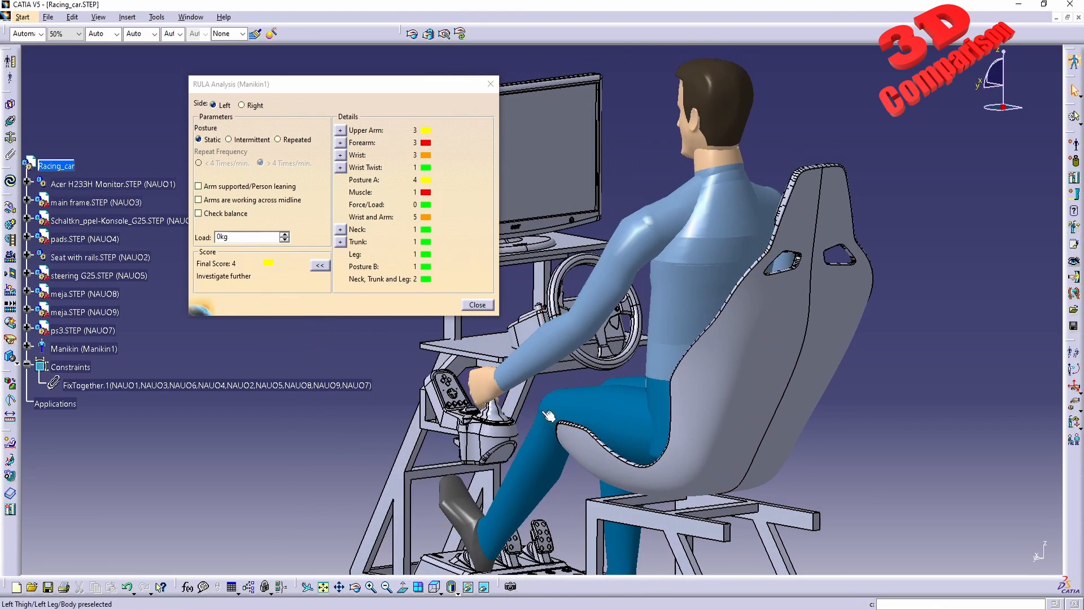
# Try the Repeated and Intermittent posture options, then set the posture back to Static.
pyautogui.click(279, 140)
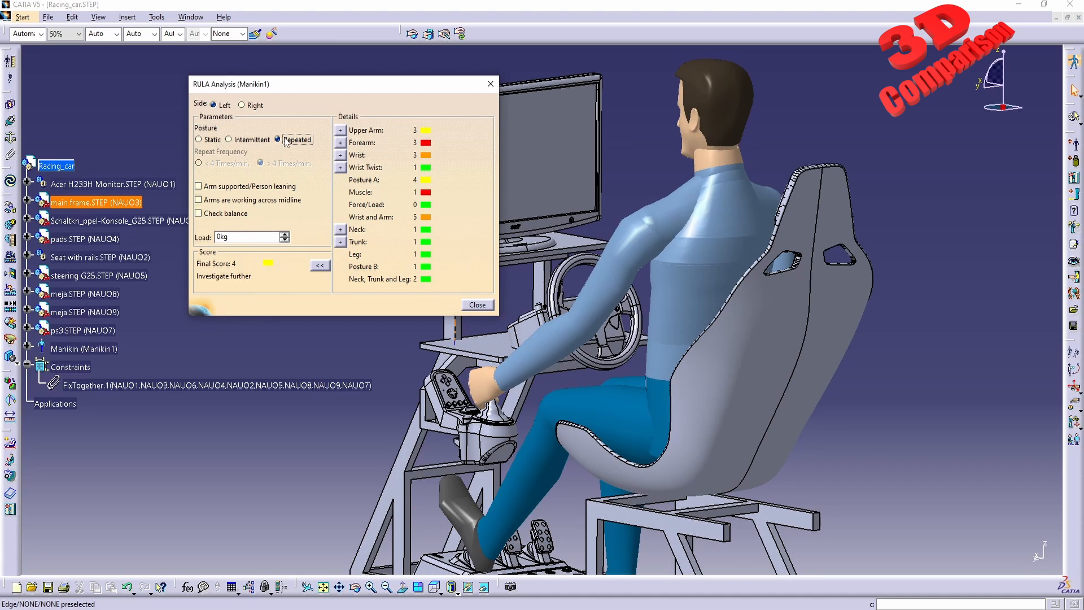
pyautogui.click(246, 141)
pyautogui.click(211, 141)
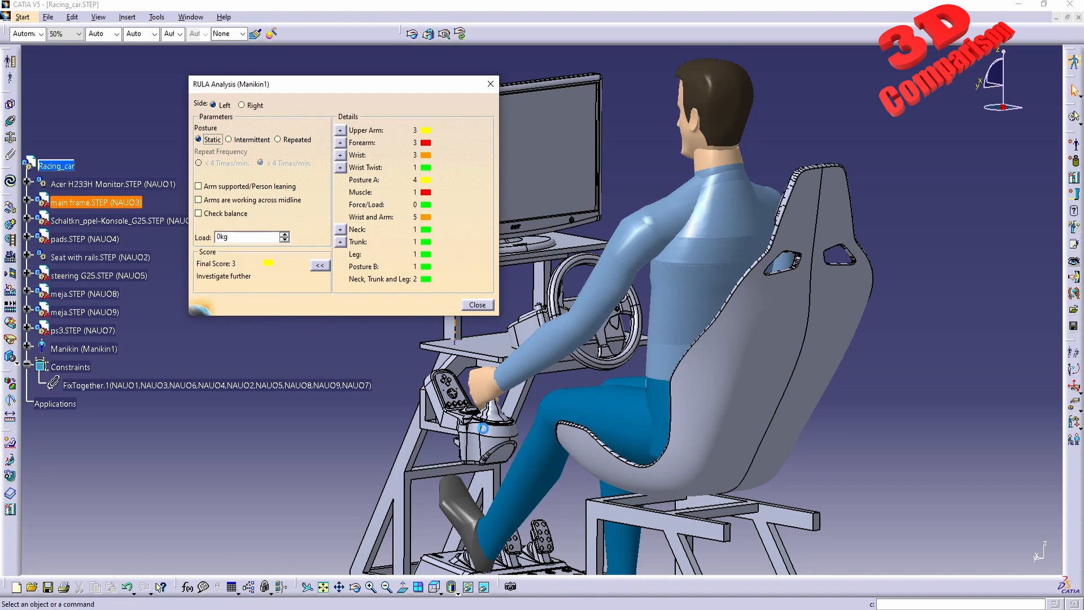
# Examine the manikin's posture in the cockpit from several viewpoints with the RULA details open.
pyautogui.moveTo(483, 428); pyautogui.dragTo(468, 491, button='middle')
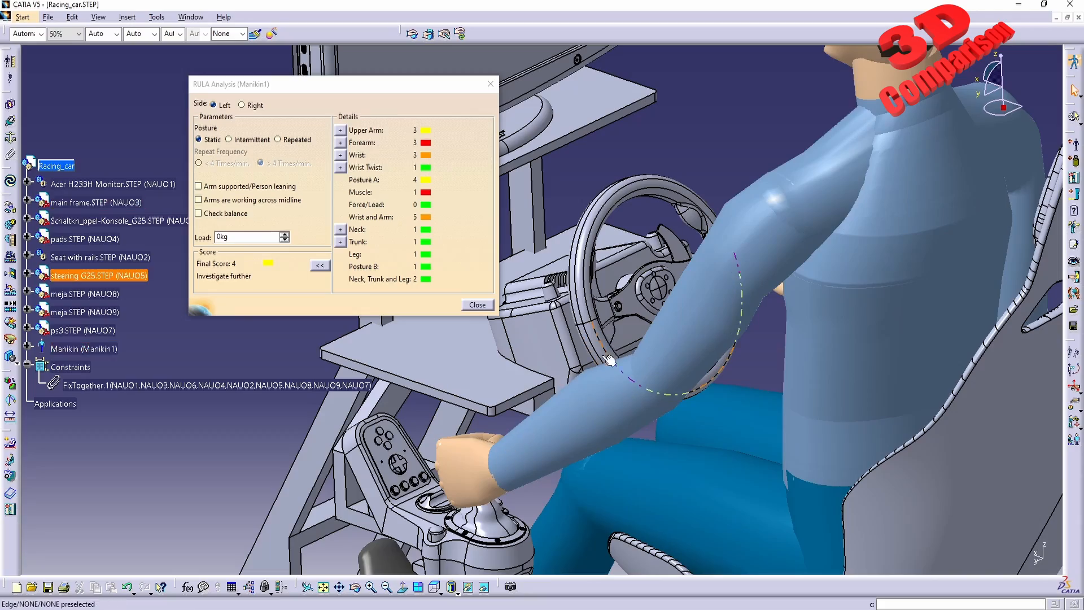
pyautogui.moveTo(610, 359); pyautogui.dragTo(713, 389, button='middle')
pyautogui.moveTo(436, 87); pyautogui.dragTo(391, 72)
pyautogui.moveTo(347, 561); pyautogui.dragTo(195, 340)
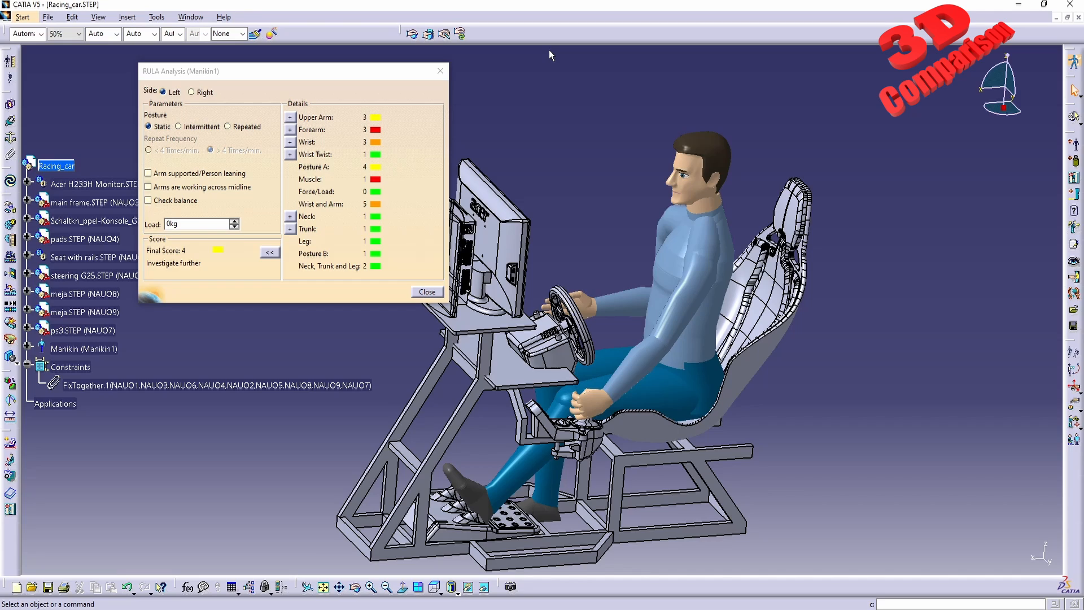
pyautogui.moveTo(575, 52); pyautogui.dragTo(23, 284)
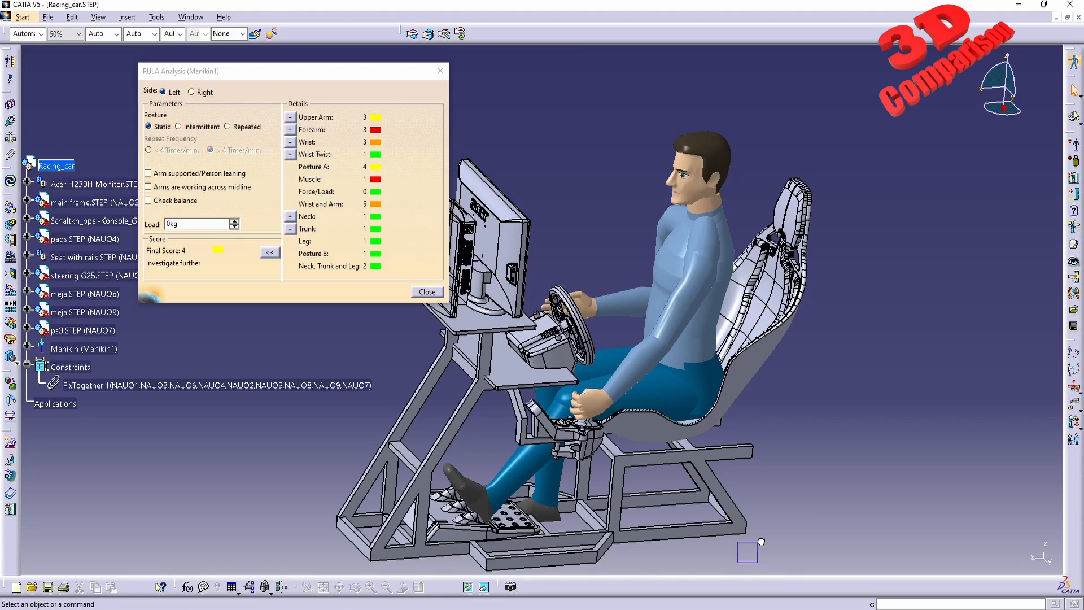
pyautogui.moveTo(737, 562); pyautogui.dragTo(992, 340)
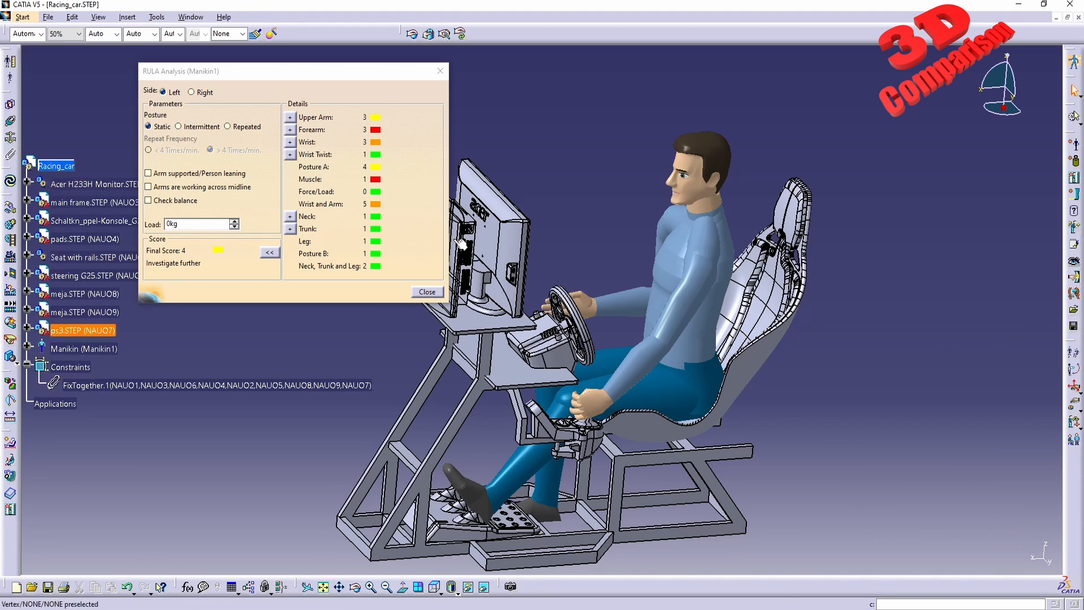
pyautogui.click(384, 72)
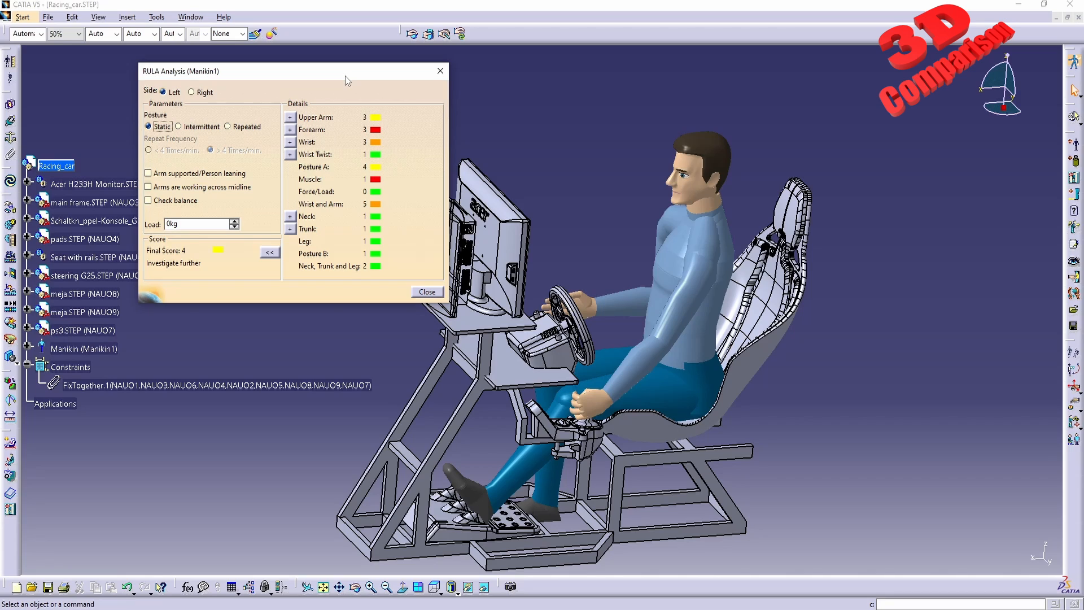
pyautogui.moveTo(344, 76); pyautogui.dragTo(295, 70)
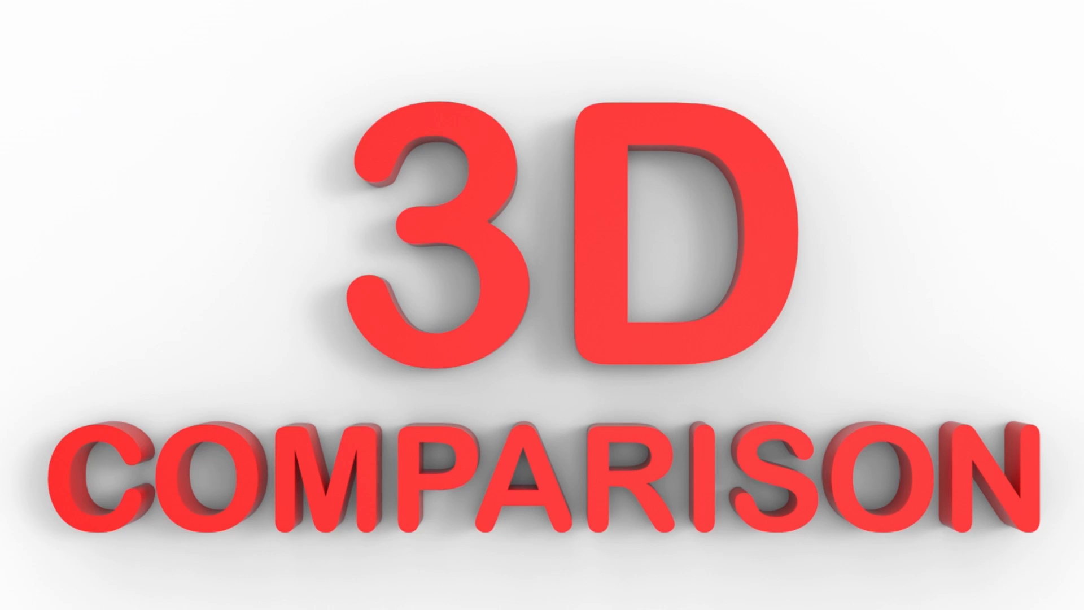